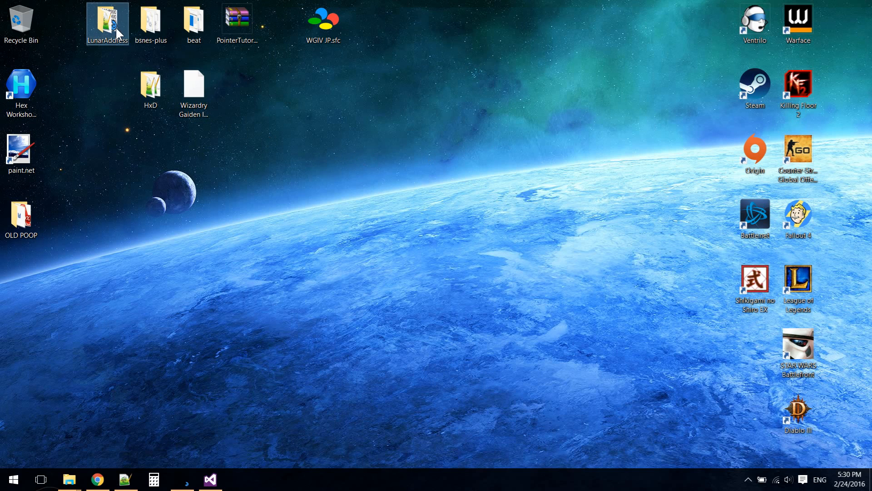
Review the tool folders, the Wizardry Gaiden IV English V080b.bps patch and the WGIV JP.sfc ROM on the desktop.
left_click(151, 21)
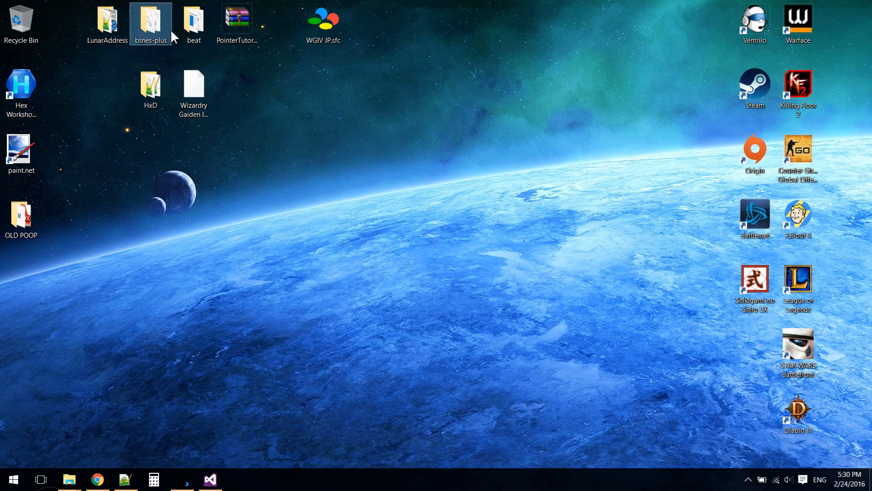
left_click(191, 29)
left_click(153, 98)
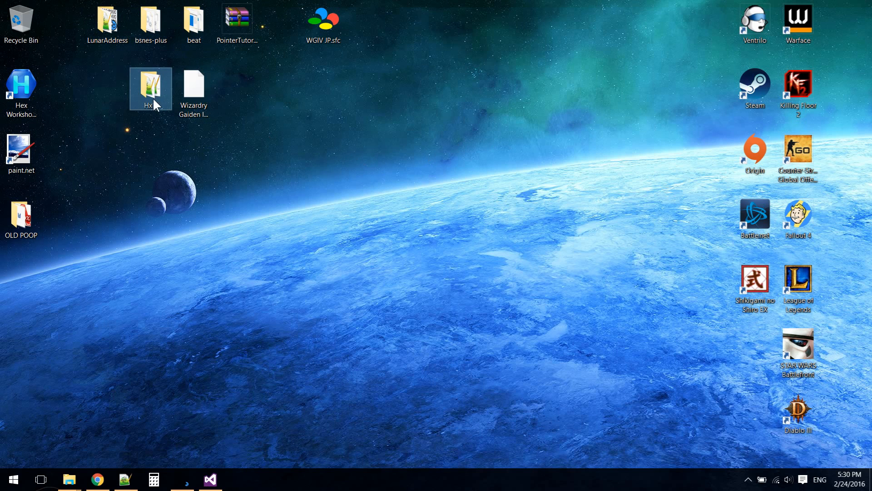
left_click(191, 95)
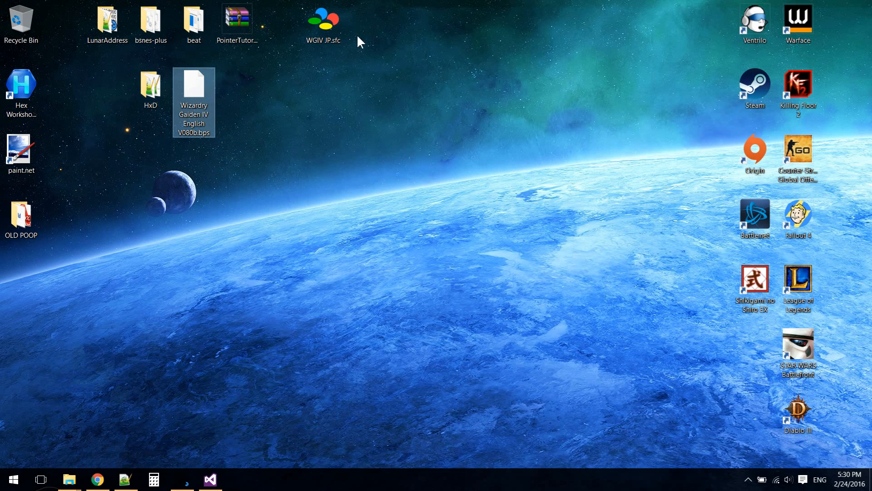
left_click(320, 25)
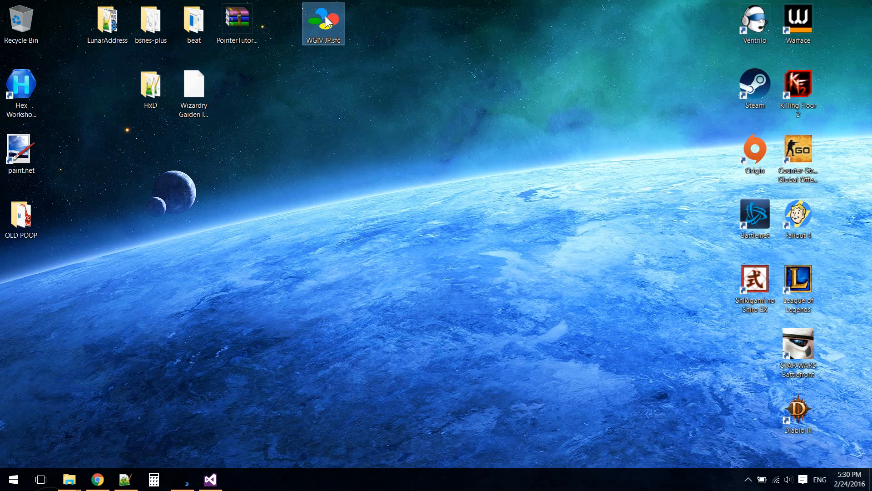
mouse_move(328, 46)
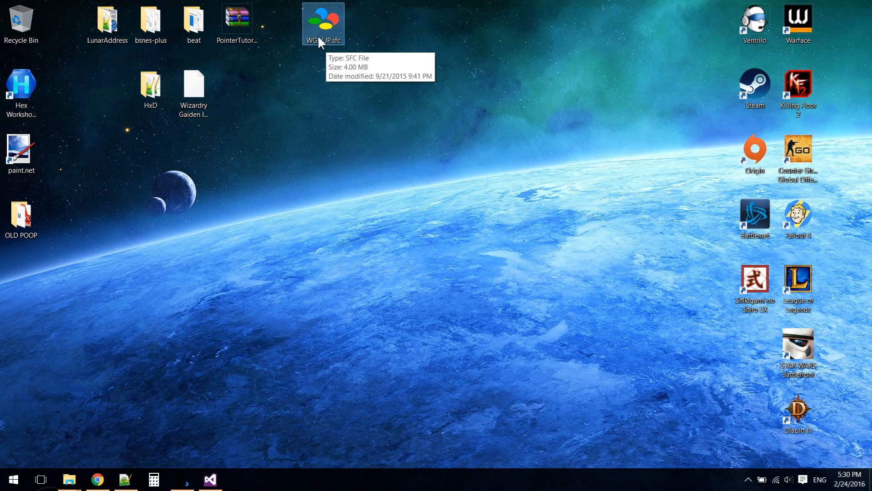
left_click_drag(321, 23, 328, 74)
left_click_drag(328, 28, 334, 46)
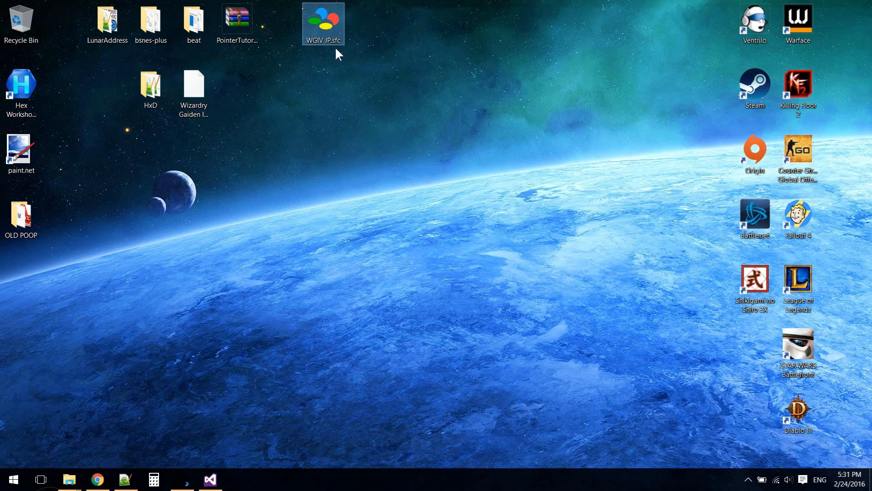
left_click(246, 97)
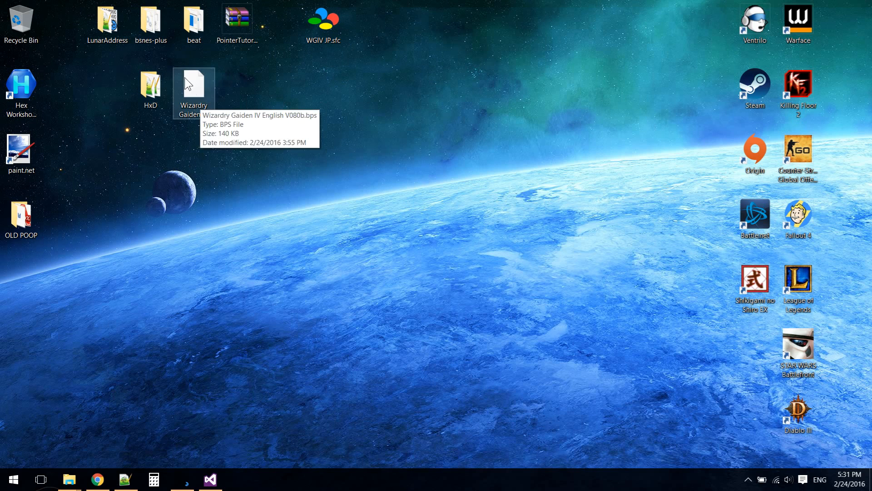
left_click(324, 31)
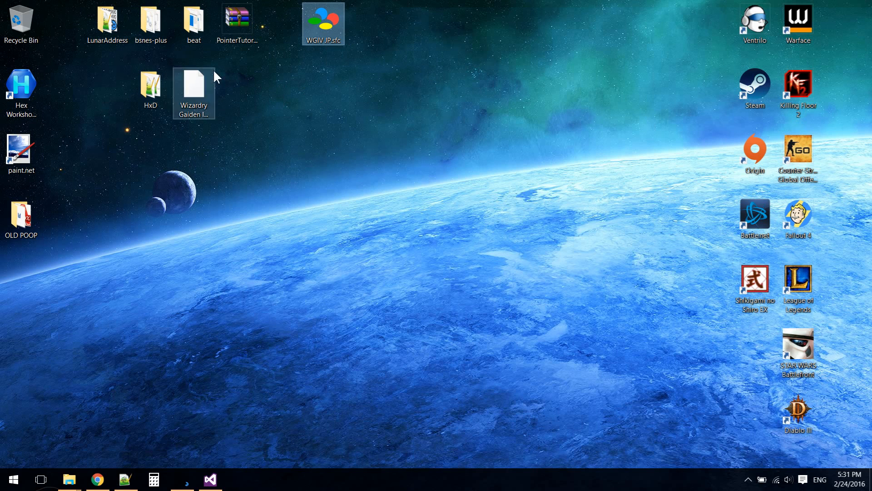
Open the beat folder, move its window clear of the desktop files, and launch beat.exe.
double_click(197, 23)
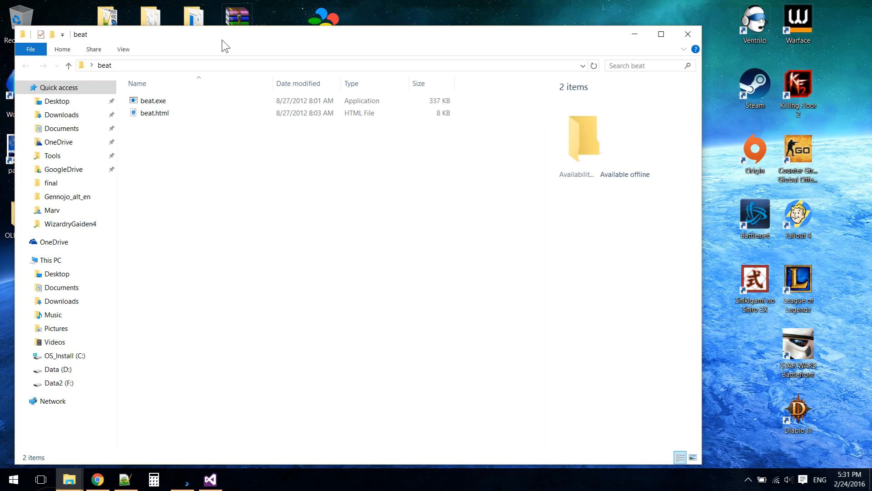
left_click_drag(221, 40, 447, 120)
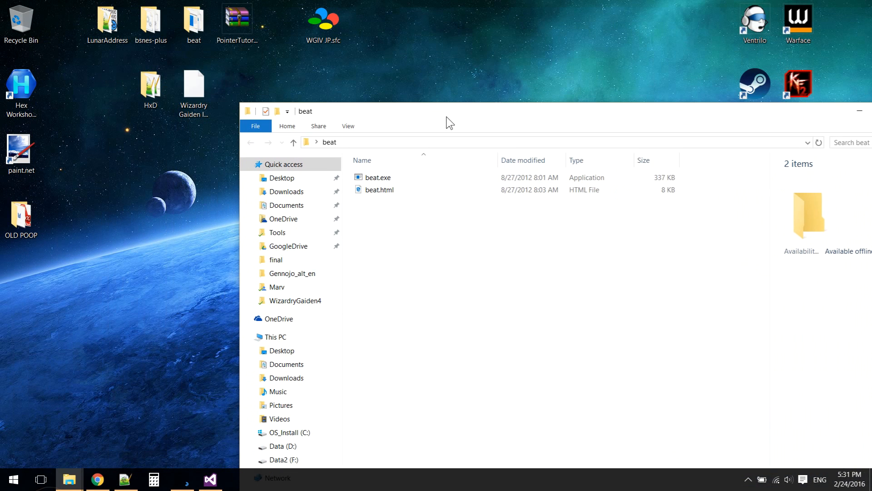
double_click(373, 181)
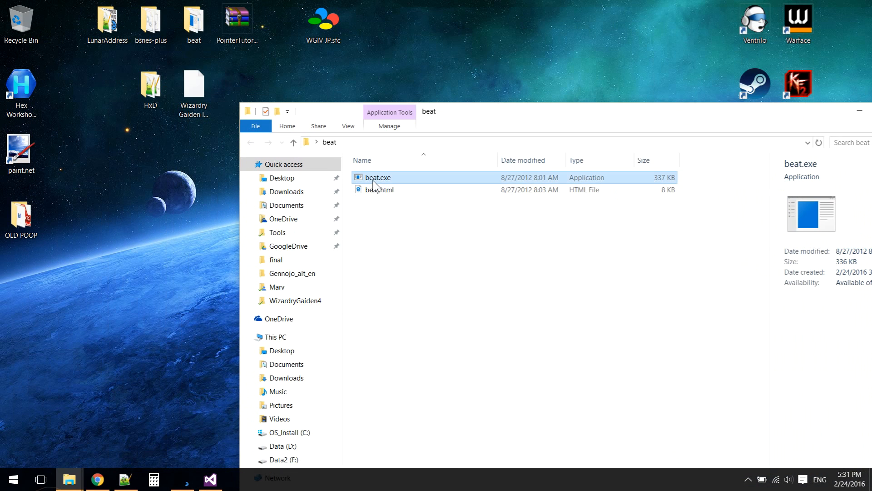
left_click_drag(413, 238, 373, 72)
Apply the patch Wizardry Gaiden IV English V080b.bps, choosing WGIV JP.sfc as the source ROM.
left_click(329, 89)
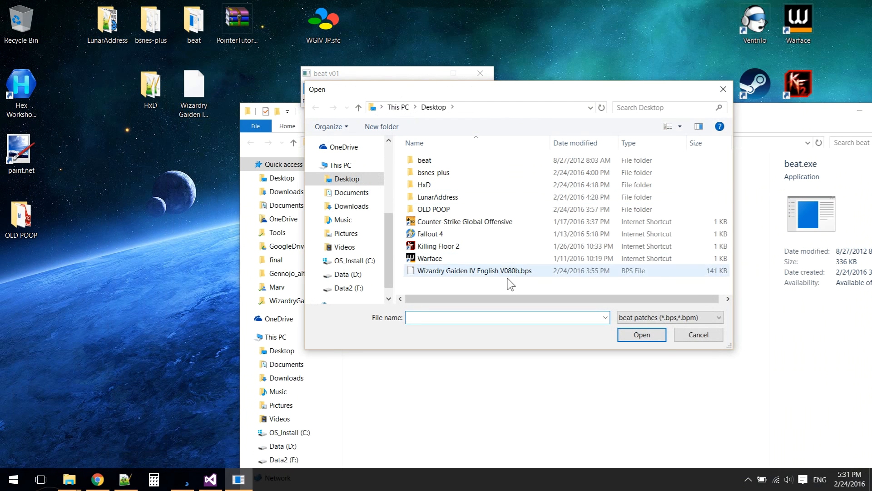
double_click(454, 270)
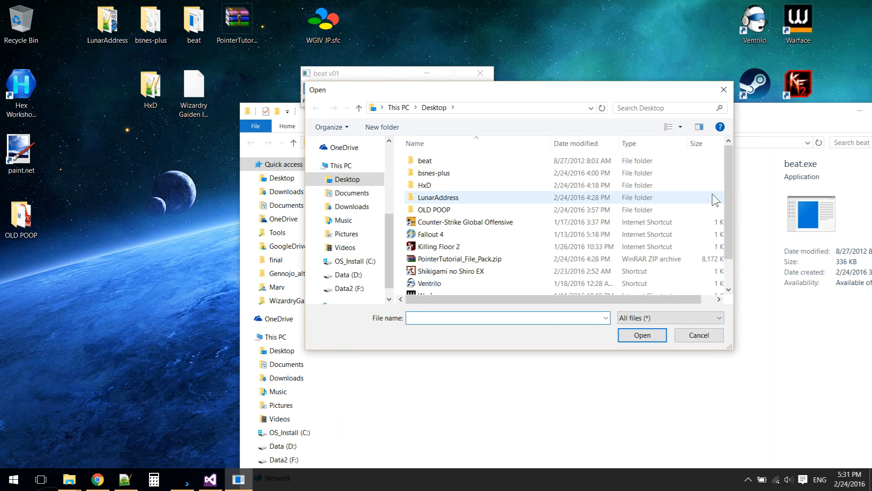
scroll(726, 176, "down", 1)
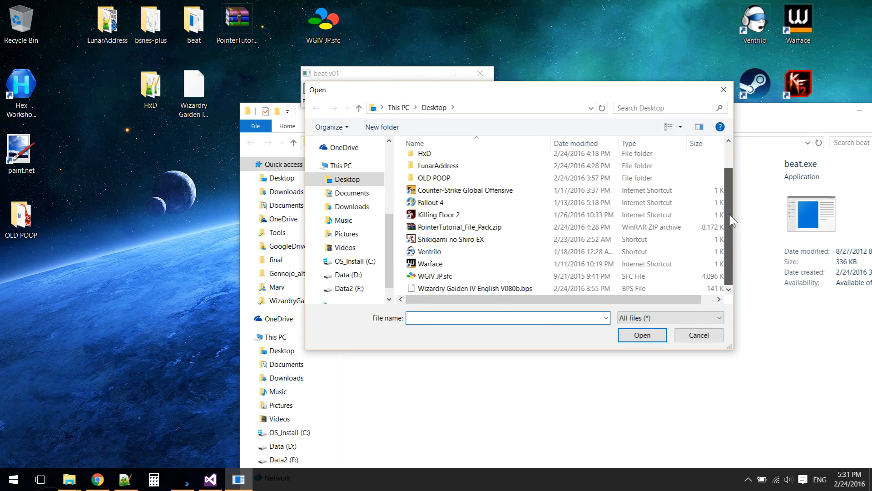
left_click(425, 278)
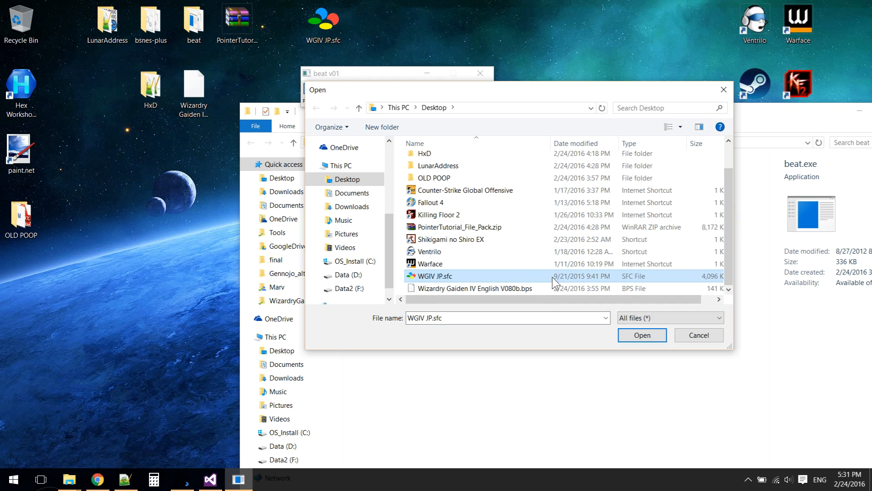
left_click(645, 340)
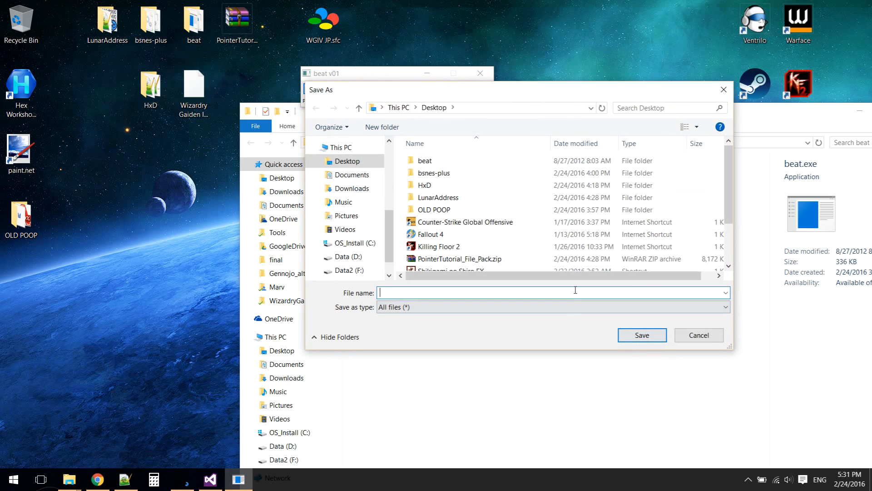
Save the patched ROM on the desktop as WGIV EN.sfc and dismiss the patching message.
scroll(723, 162, "down", 2)
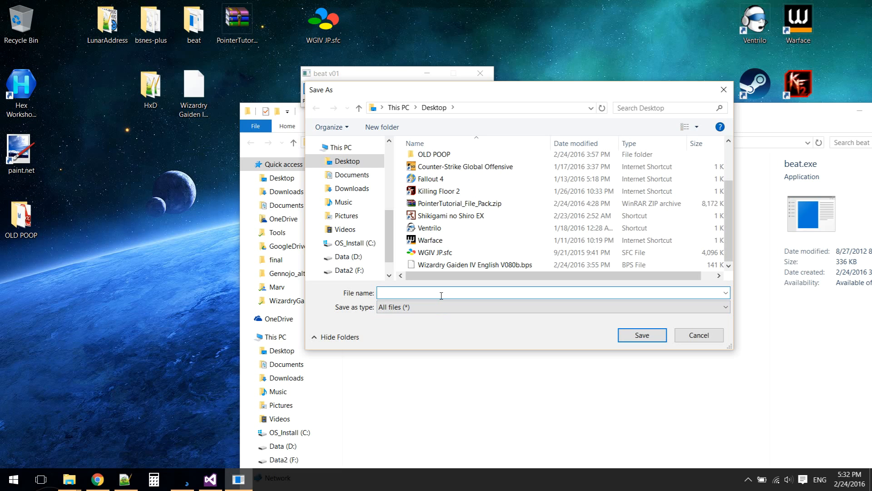
type("WG")
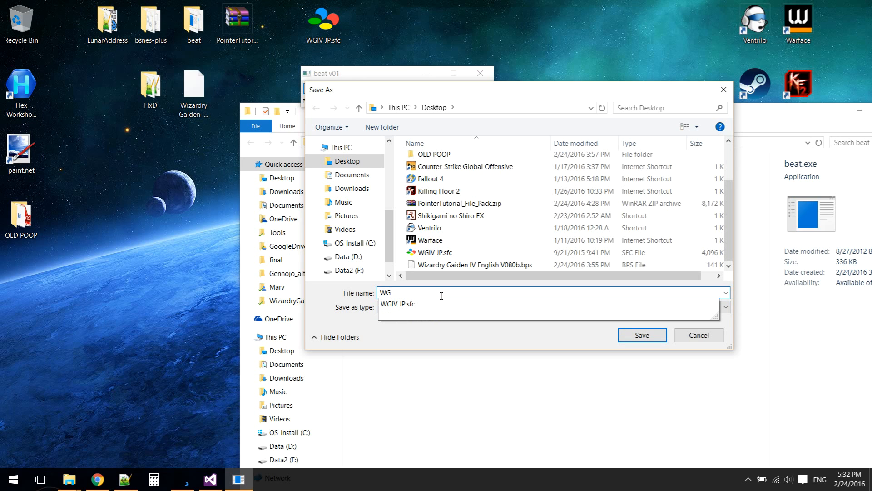
type("IV EN.sfc")
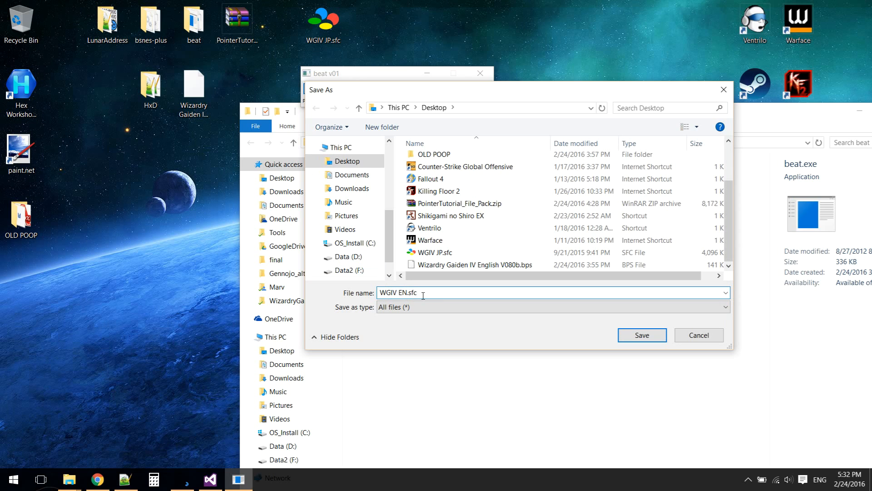
left_click_drag(421, 293, 409, 293)
left_click(430, 293)
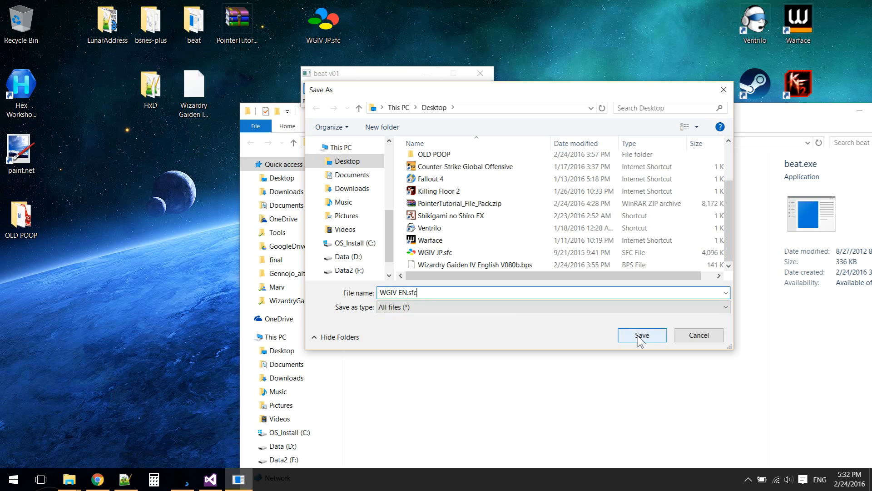
left_click(641, 337)
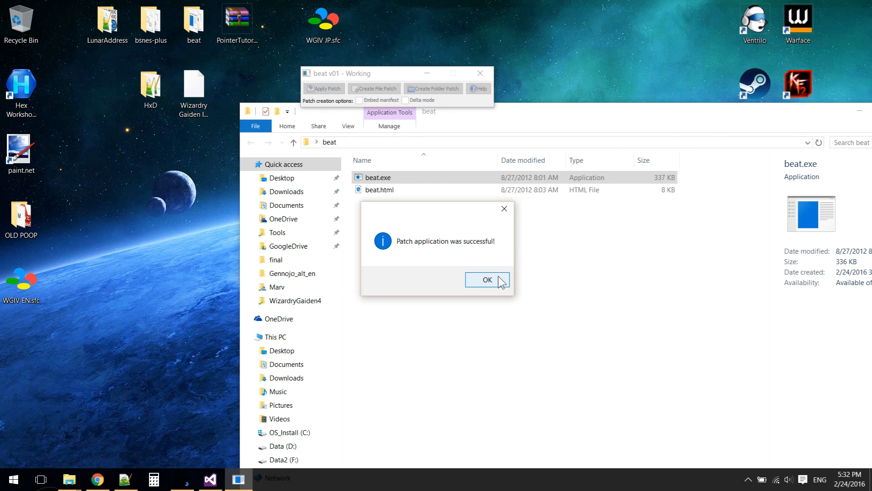
left_click(499, 278)
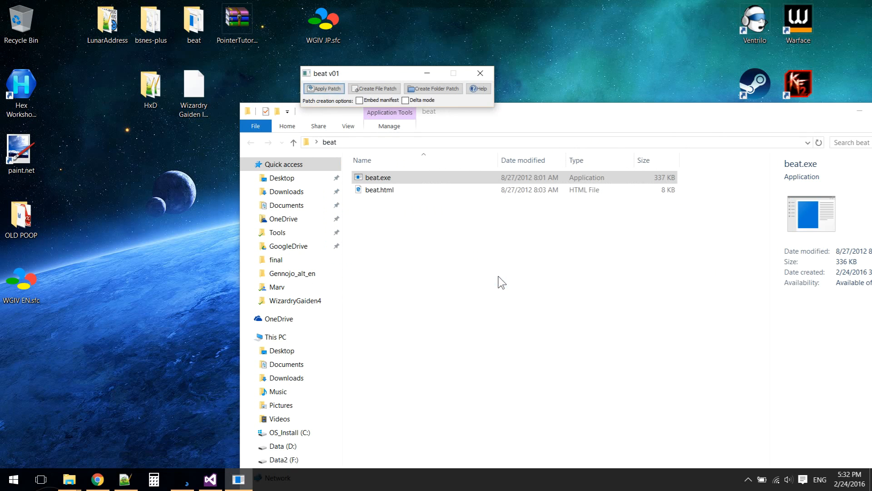
Close the patcher and its folder, and place WGIV EN.sfc beside WGIV JP.sfc on the desktop.
left_click(481, 76)
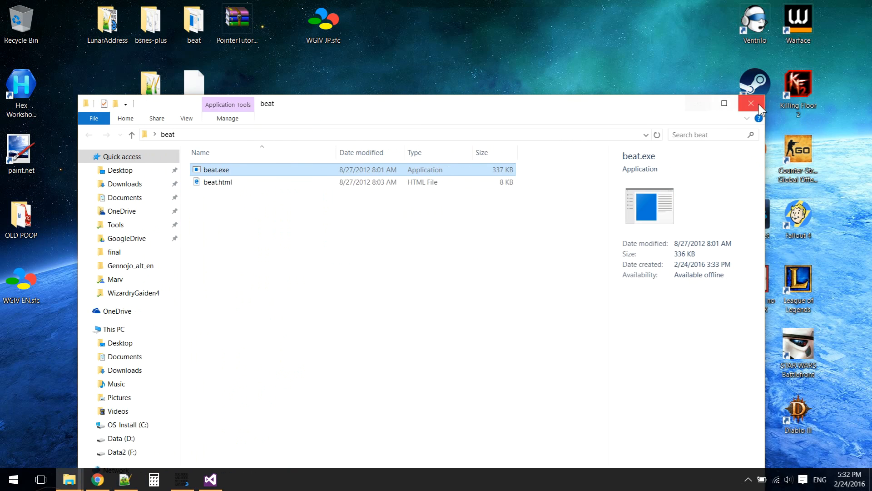
left_click(758, 102)
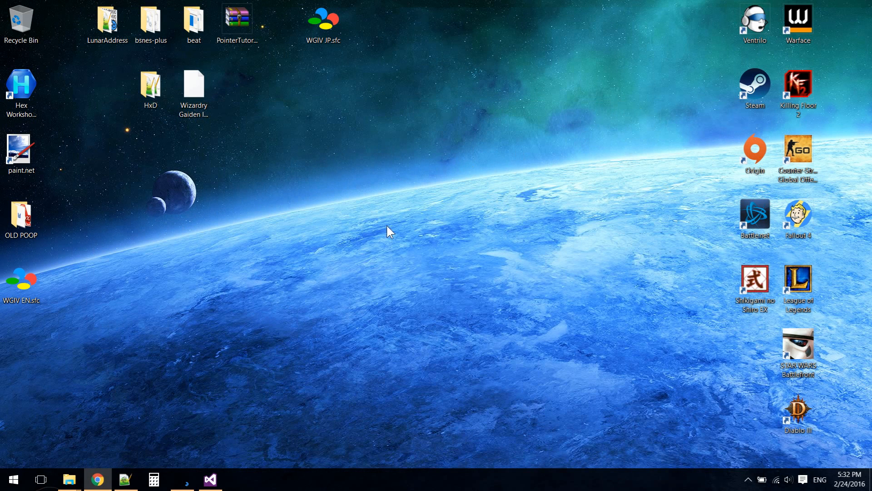
left_click_drag(36, 288, 401, 113)
left_click_drag(376, 29, 375, 28)
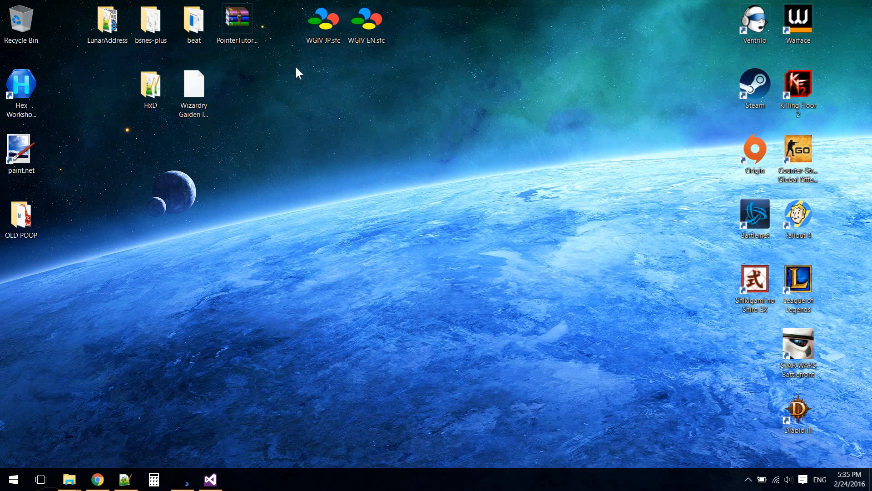
Open the bsnes-plus folder, shrink and move its window off the ROM files, and open WGIV EN.sfc with bsnes.exe.
double_click(157, 21)
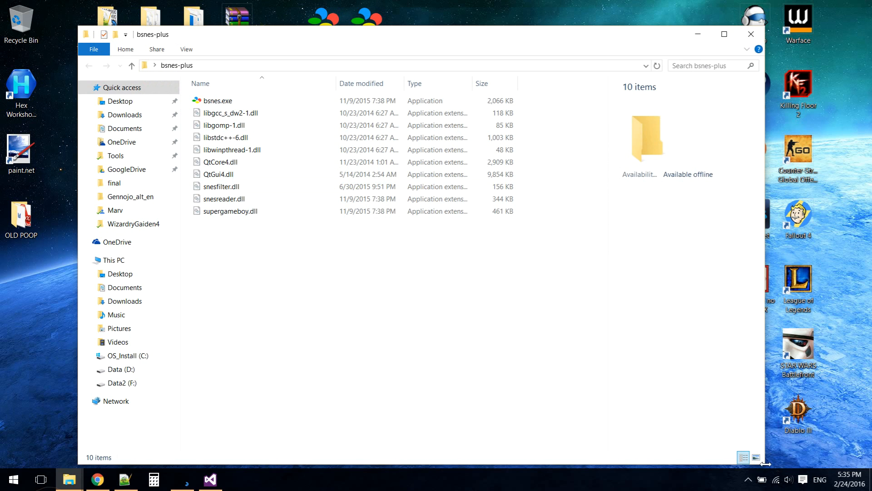
left_click_drag(765, 464, 650, 268)
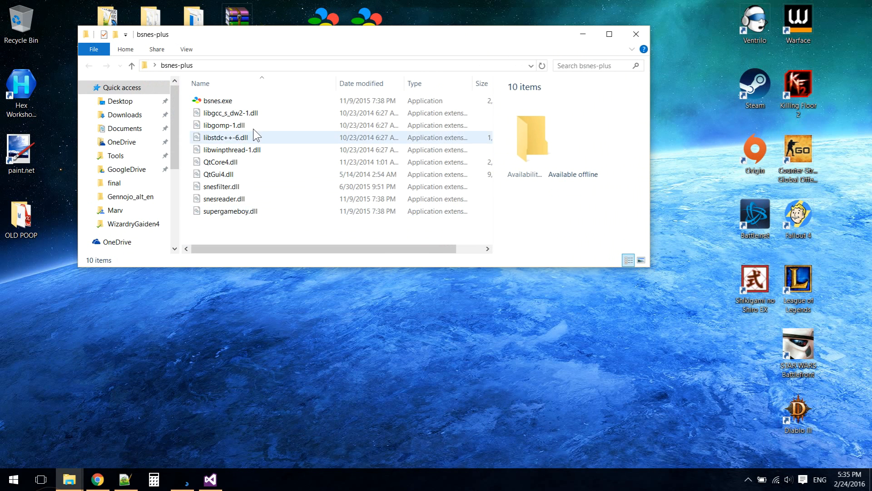
left_click_drag(327, 31, 512, 89)
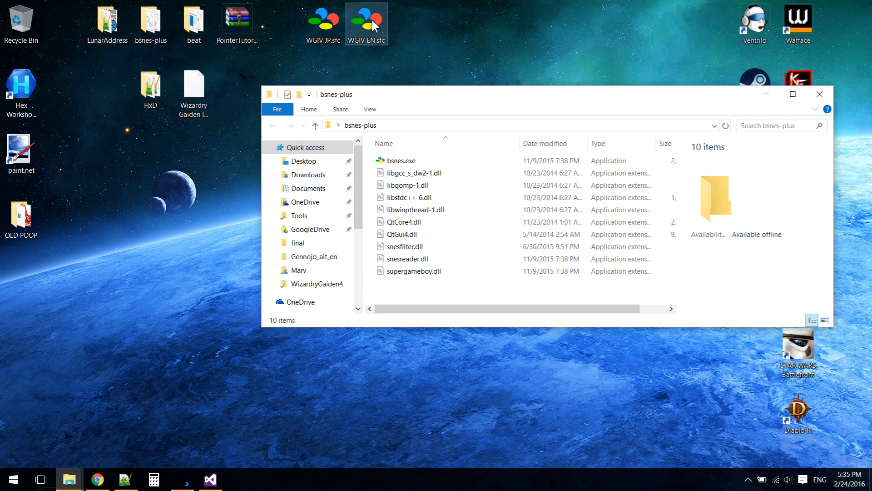
left_click_drag(366, 20, 396, 159)
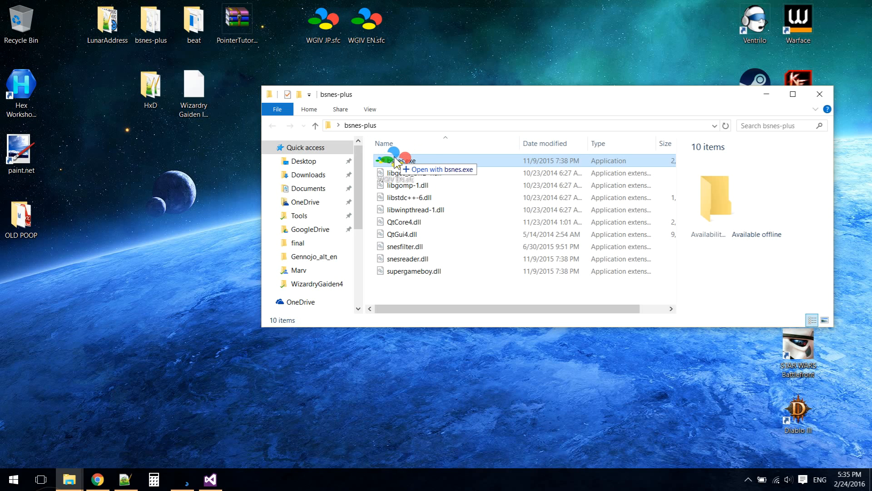
left_click_drag(395, 162, 396, 162)
left_click_drag(394, 160, 393, 162)
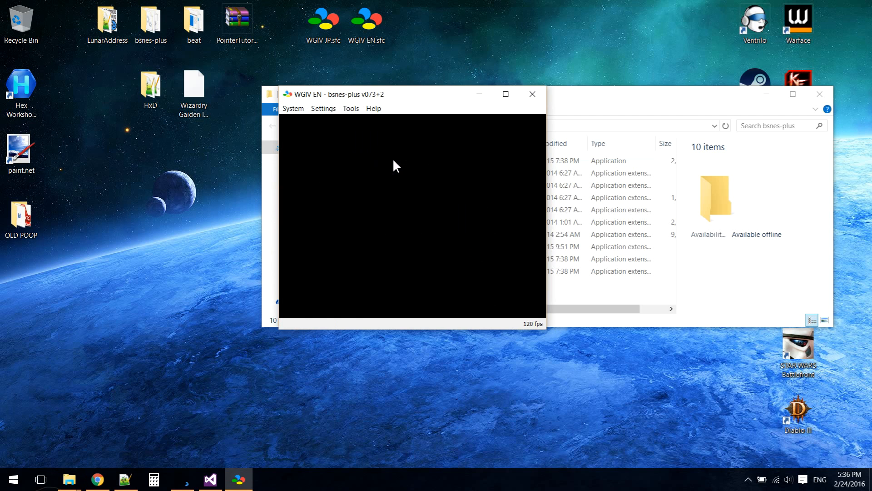
Try the cursor on the title screen options and start the game.
left_click(324, 109)
left_click(325, 110)
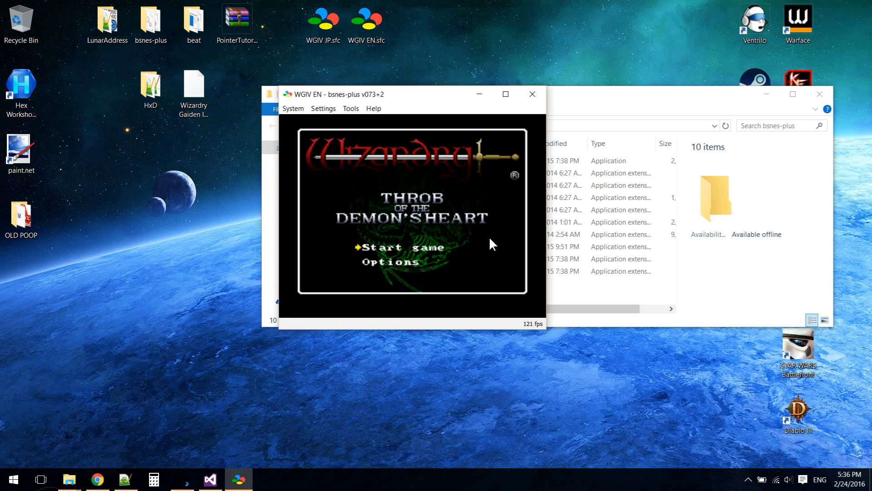
key("Down")
key("Up")
key("Down")
key("Up")
key("Return")
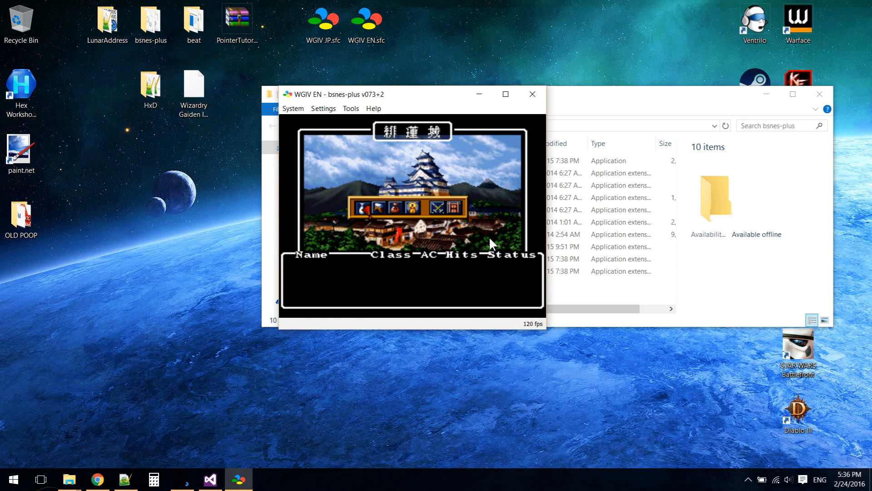
Enter the Benten Bar in town and add all six listed characters to the party.
key("Return")
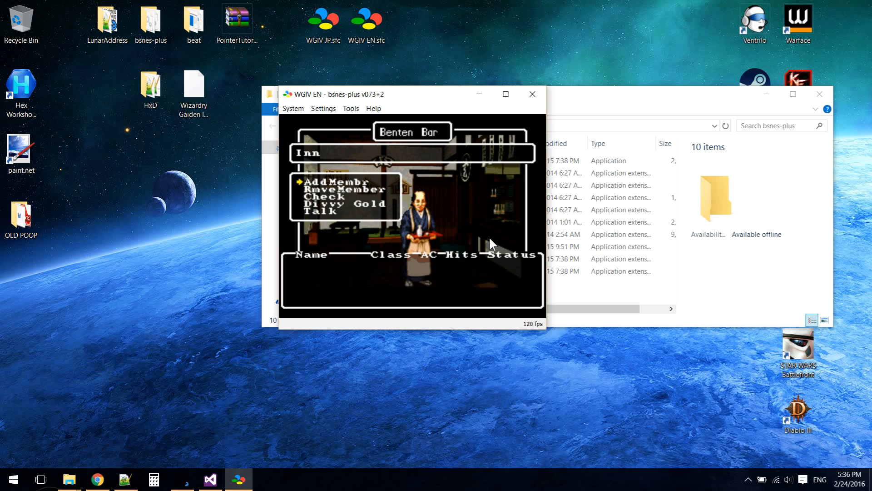
key("Return")
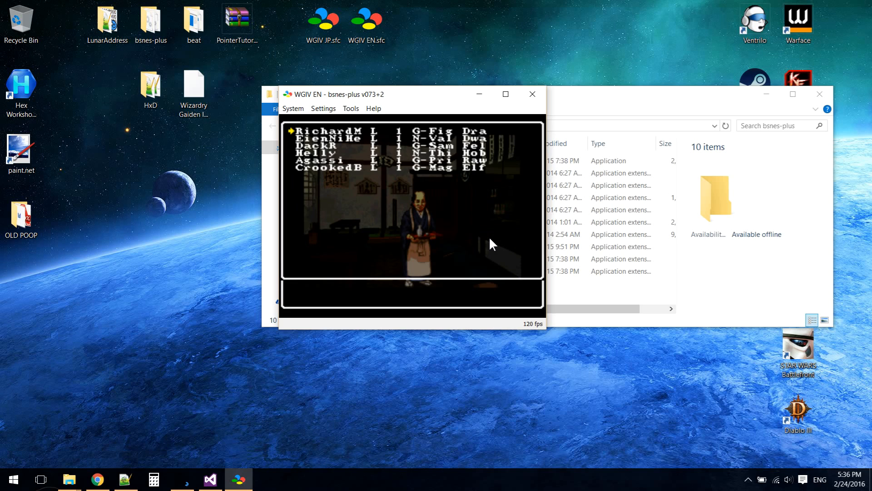
key("Return")
key("Return")
key("Return")
key("Return")
key("Return")
key("Return")
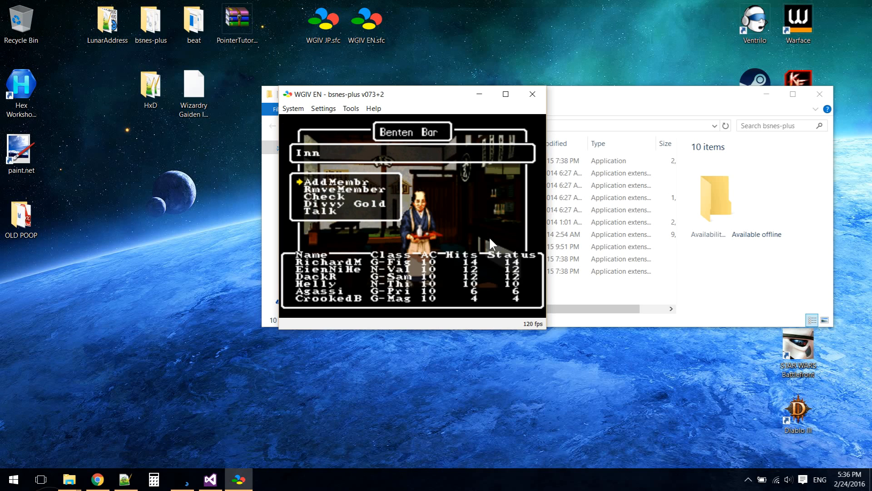
Leave the Benten Bar, enter the 大黒商店 shop in town, and start shopping with the first party member.
key("z")
key("Right")
key("Left")
key("Right")
key("Right")
key("Return")
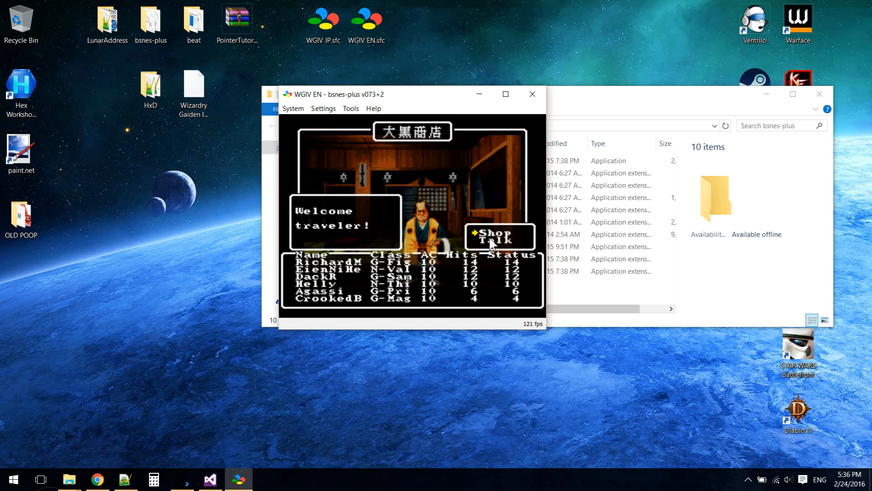
key("Return")
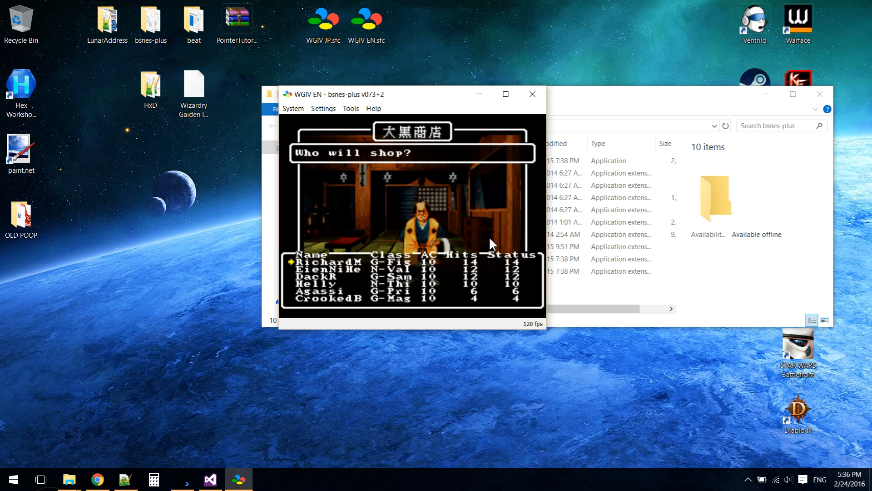
key("Return")
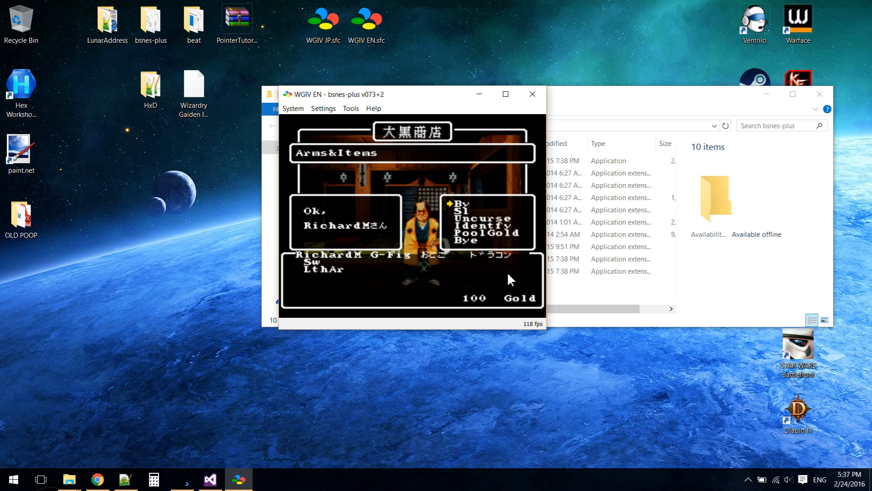
Run the cursor repeatedly down and up the Arms&Items menu to examine its abbreviated option names.
key("Down")
key("Down")
key("Up")
key("Up")
key("Down")
key("Down")
key("Down")
key("Down")
key("Down")
key("Up")
key("Up")
key("Up")
key("Up")
key("Up")
key("Down")
key("Down")
key("Down")
key("Down")
key("Down")
key("Up")
key("Up")
key("Up")
key("Up")
key("Up")
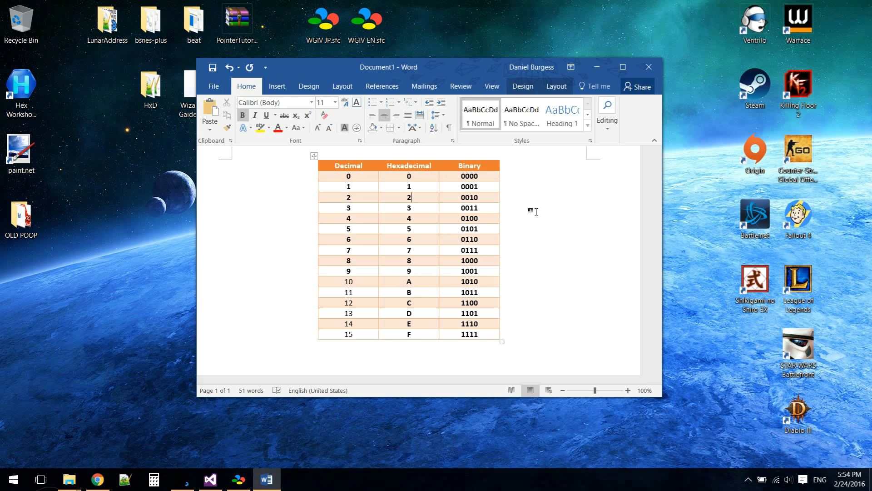
Highlight the values 0 to 15 in the Decimal column of the Word number table, then clear the selection.
left_click_drag(353, 335, 346, 177)
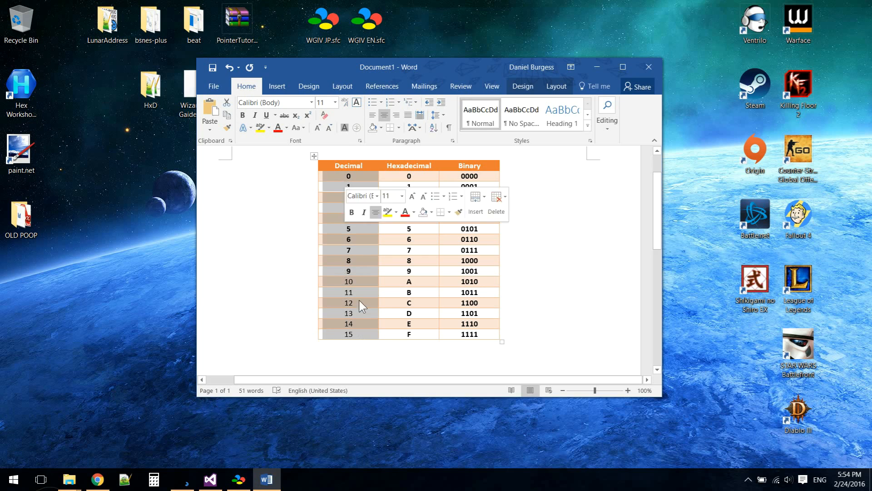
left_click(366, 336)
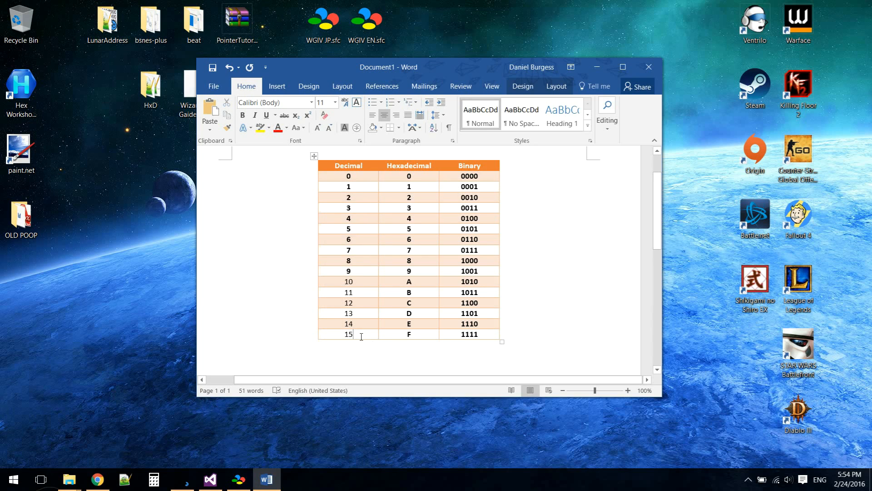
double_click(347, 176)
left_click(367, 290)
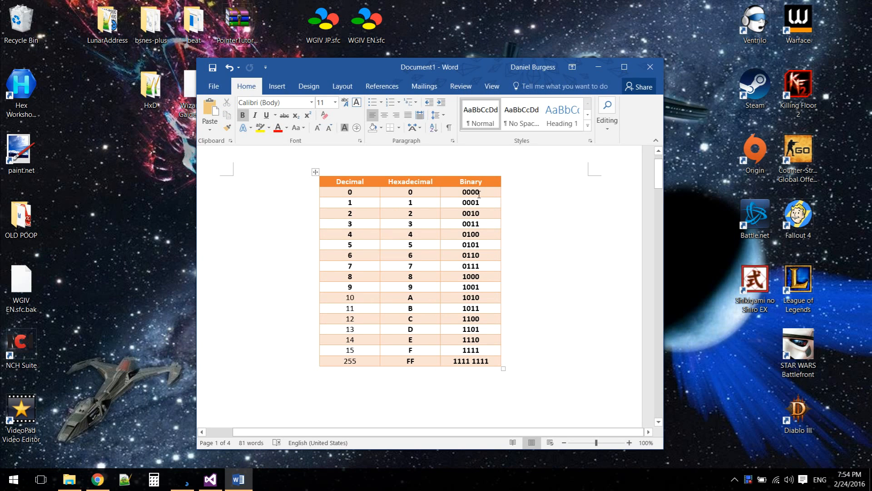
Highlight the Binary column values from 0000 to 1111, and then the 0000 cell alone.
left_click(463, 195)
left_click_drag(465, 194, 482, 350)
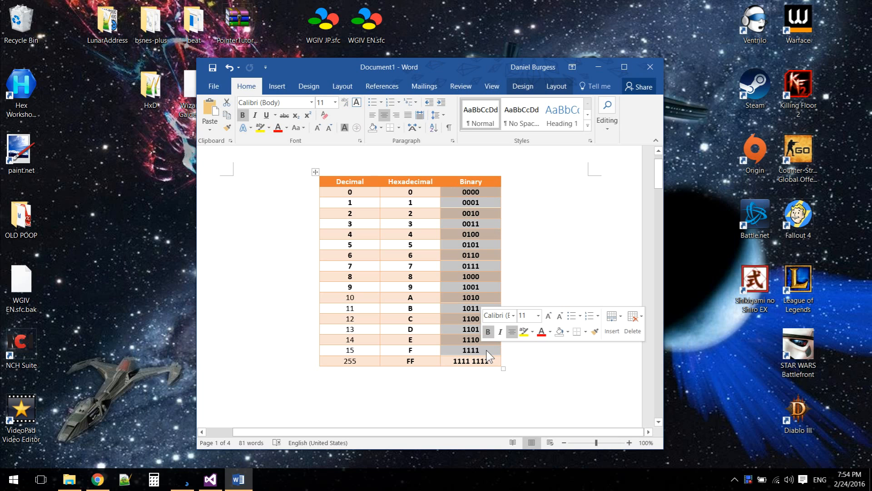
left_click(429, 193)
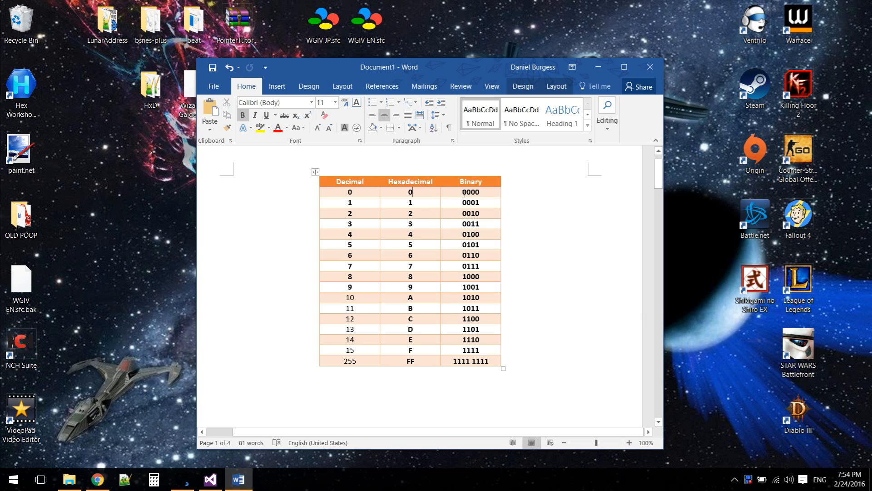
left_click_drag(480, 192, 463, 194)
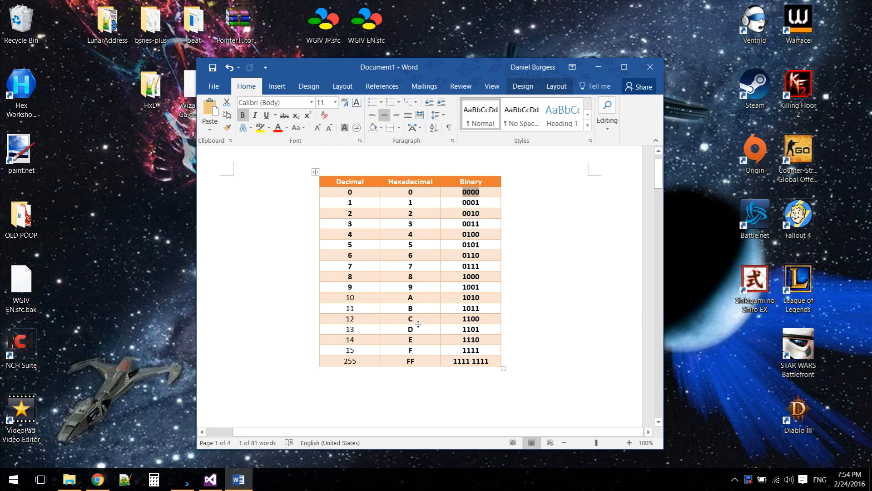
left_click(487, 352)
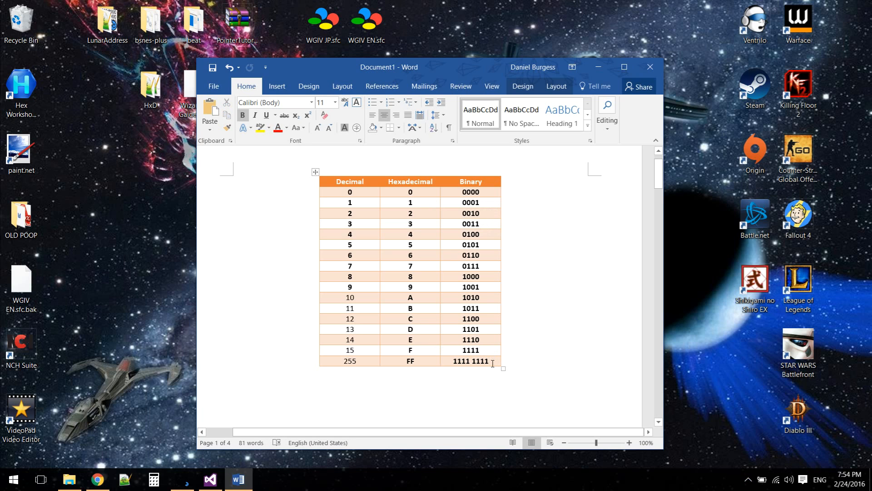
Highlight the last table row's values one by one: 1111 1111, FF and 255.
left_click_drag(493, 367, 453, 361)
left_click(488, 362)
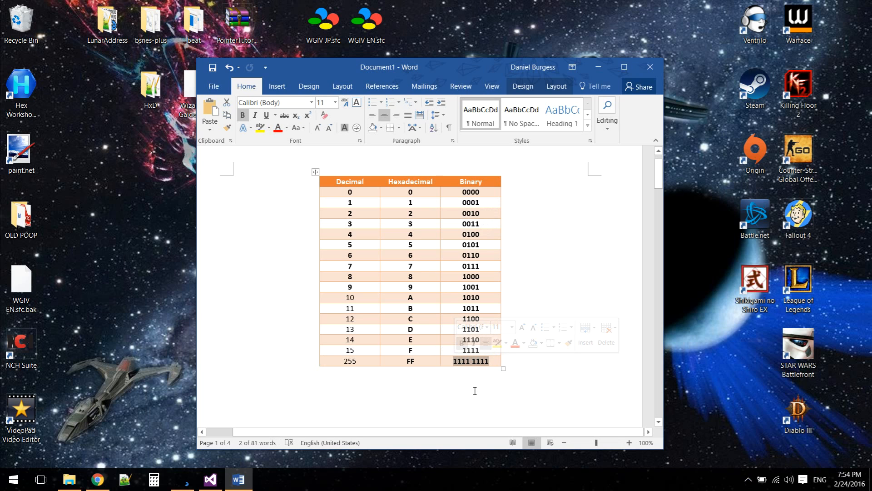
left_click_drag(415, 361, 406, 362)
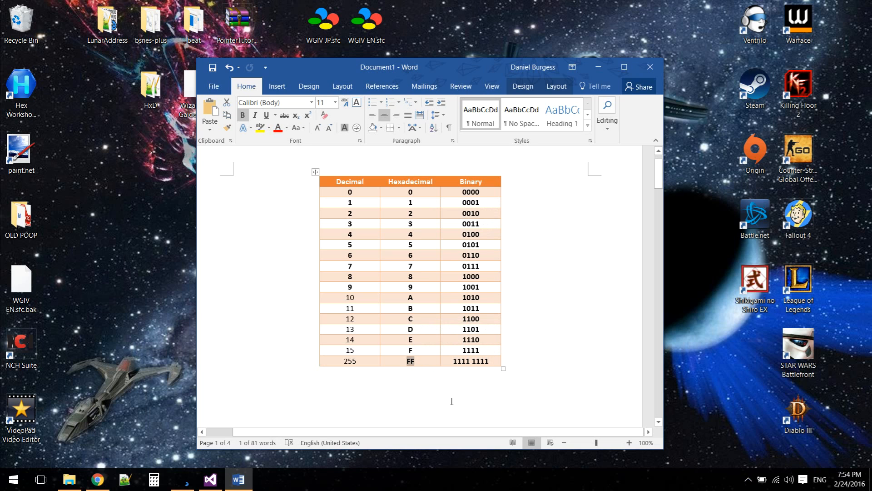
double_click(350, 362)
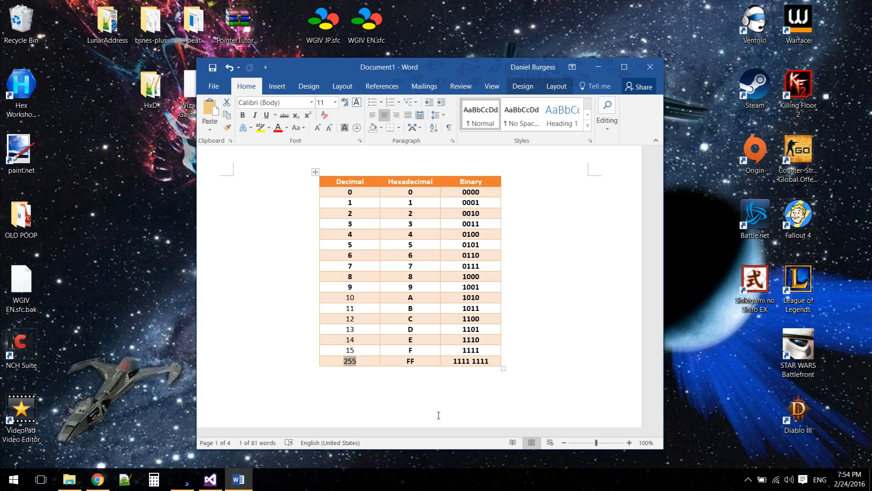
left_click(415, 361)
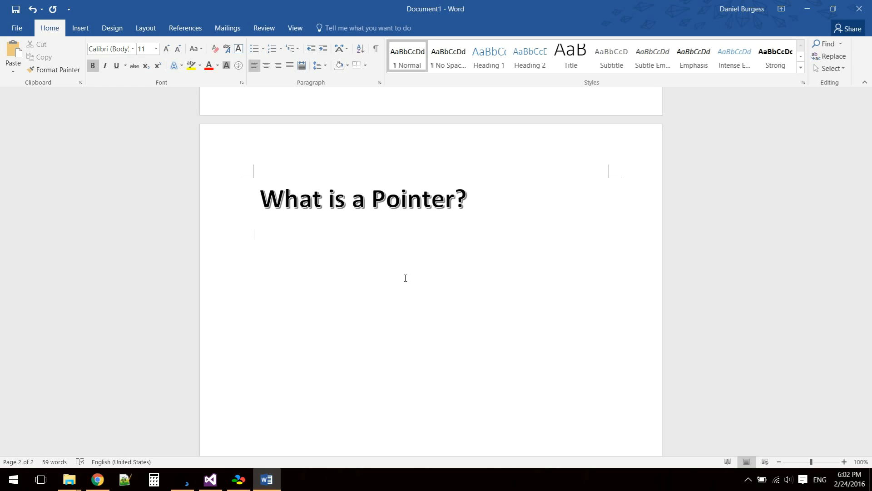
Write "A pointer points to data." under the What is a Pointer? heading and switch to bsnes-plus.
type("A pointer points to data.")
key("alt+Tab")
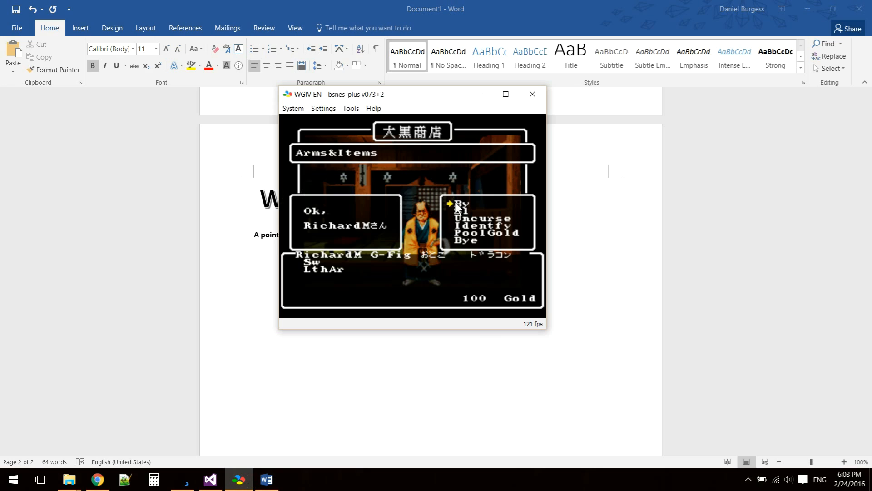
Move the cursor among the shop menu entries from By to Bye to examine them, and return to the Word document.
key("Down")
key("Down")
key("Down")
key("Down")
key("Down")
key("Up")
key("Up")
key("Up")
key("Up")
key("Up")
key("Up")
key("Up")
key("Down")
key("Up")
key("Up")
key("Up")
key("Up")
key("Up")
key("Down")
key("Down")
key("Up")
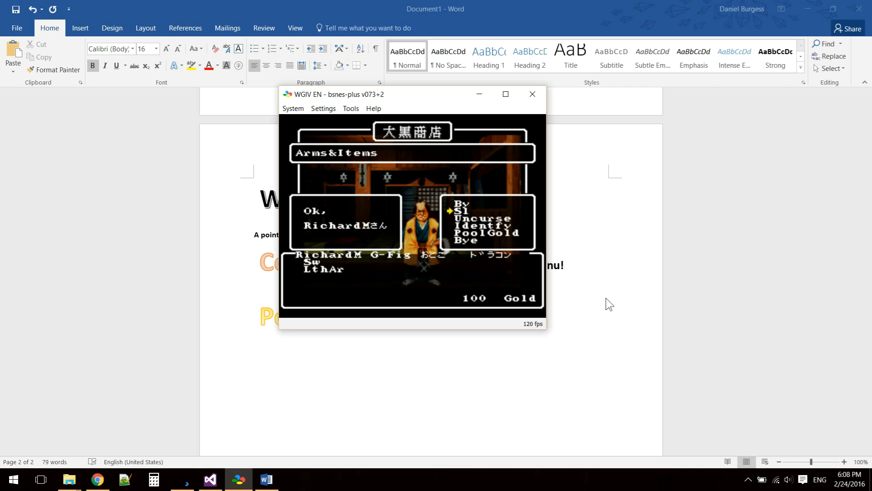
left_click(604, 322)
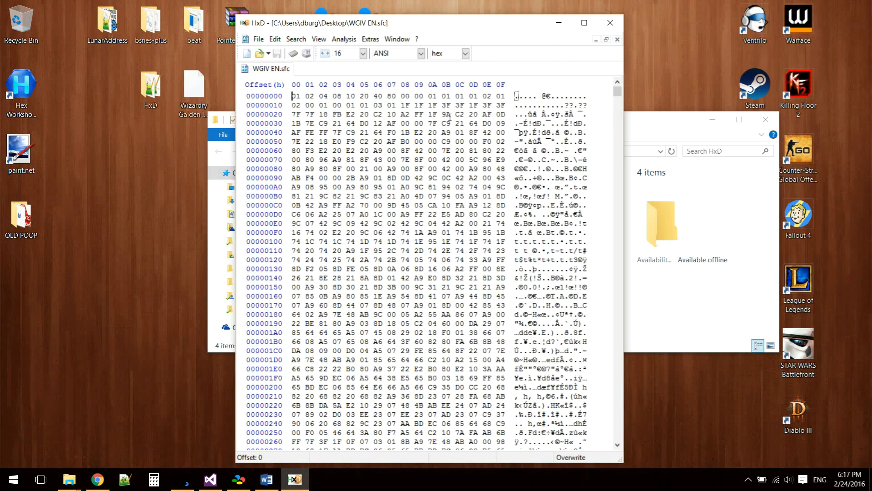
Highlight the opening bytes of WGIV EN.sfc in HxD and browse to the spell description text around offset 00091830.
left_click_drag(292, 96, 510, 414)
left_click(416, 160)
left_click(292, 96)
left_click_drag(618, 94, 619, 142)
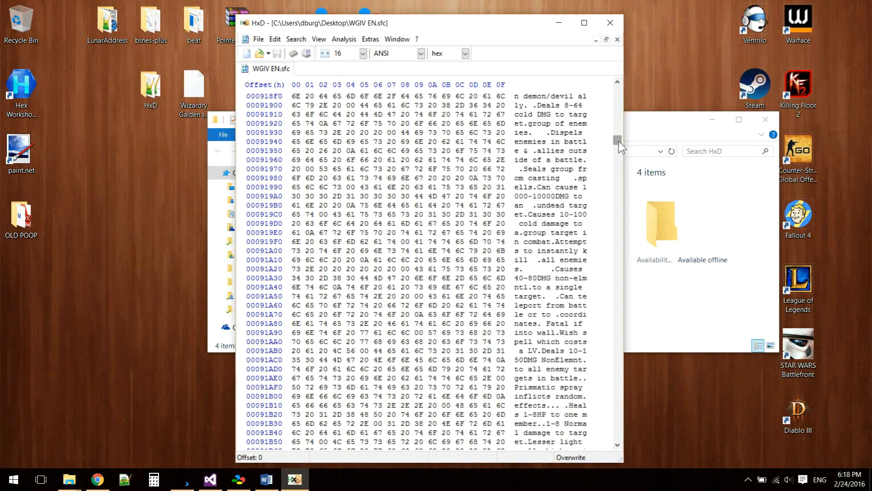
left_click_drag(617, 82, 618, 82)
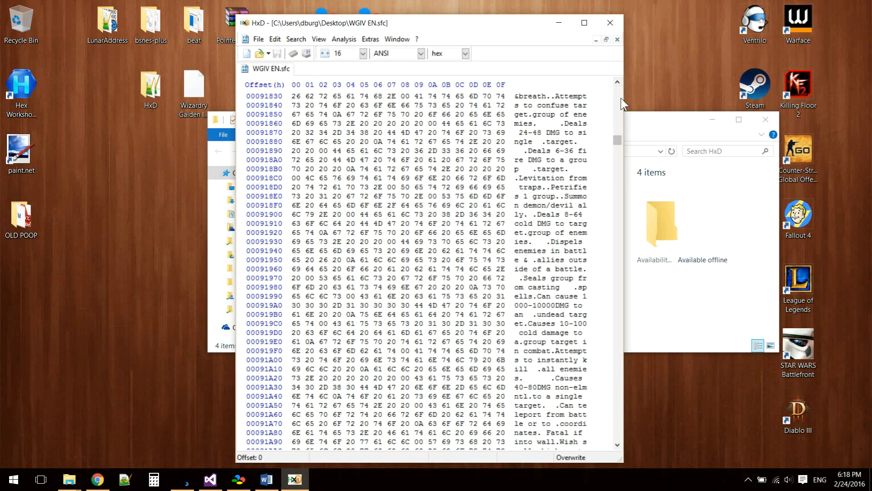
Place the caret in the decoded text and step it up through the spell descriptions to offset 91739.
left_click(556, 151)
key("Up")
key("Up")
key("Up")
key("Up")
key("Up")
key("Up")
key("Up")
key("Up")
key("Up")
key("Up")
key("Up")
key("Up")
key("Up")
key("Up")
key("Up")
key("Up")
key("Up")
key("Up")
key("Up")
key("Up")
key("Up")
key("Up")
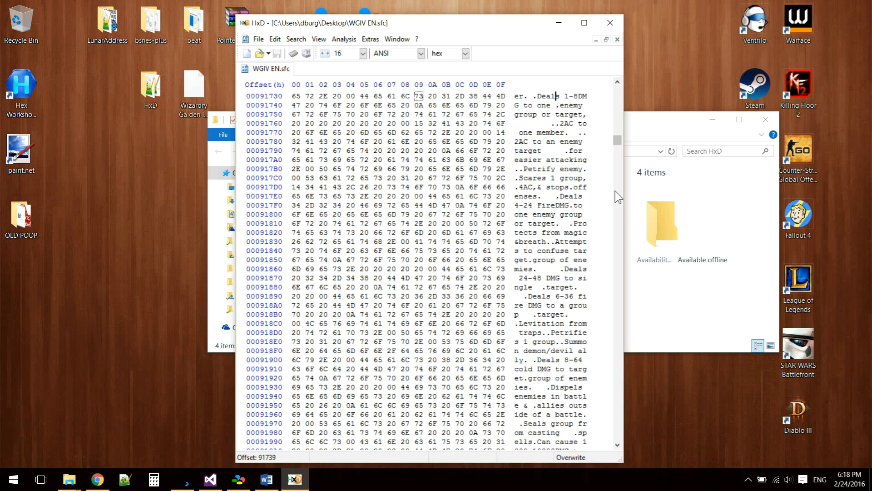
Step the caret along the "Deals 1-8DMG" line and down to offset 9177F, comparing the characters with their hex bytes.
key("Left")
key("Left")
key("Left")
key("Left")
key("Right")
key("Right")
key("Right")
key("Right")
key("Right")
key("Right")
key("Right")
key("Right")
key("Right")
key("Right")
key("Down")
key("Down")
key("Down")
key("Down")
Highlight the word "enemy" at offset 91804 to examine its hex bytes, and place the caret at offset 917E1.
left_click(240, 480)
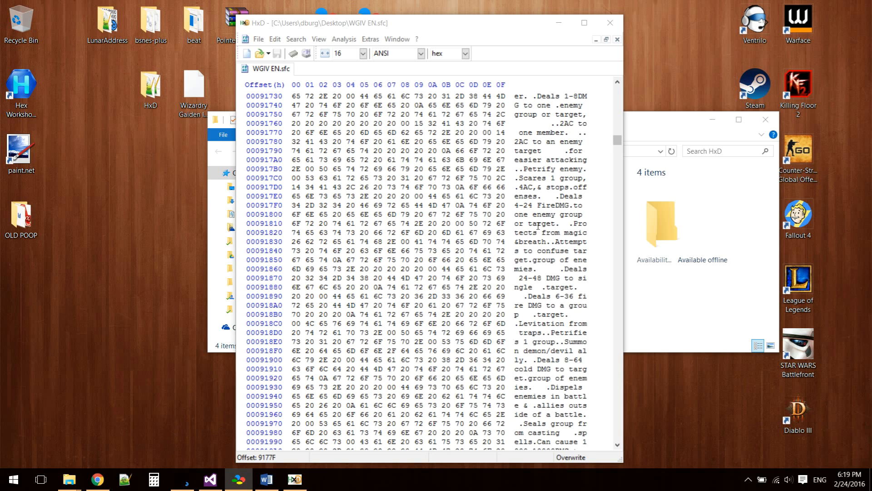
double_click(543, 214)
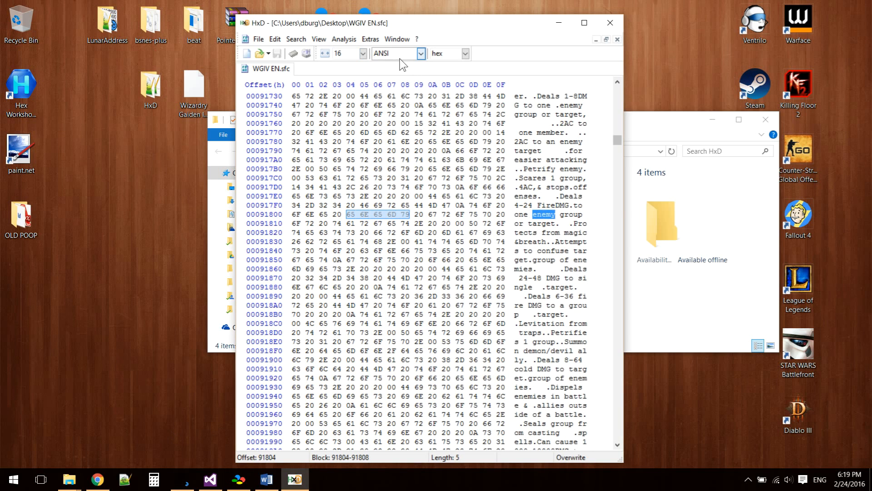
left_click(520, 196)
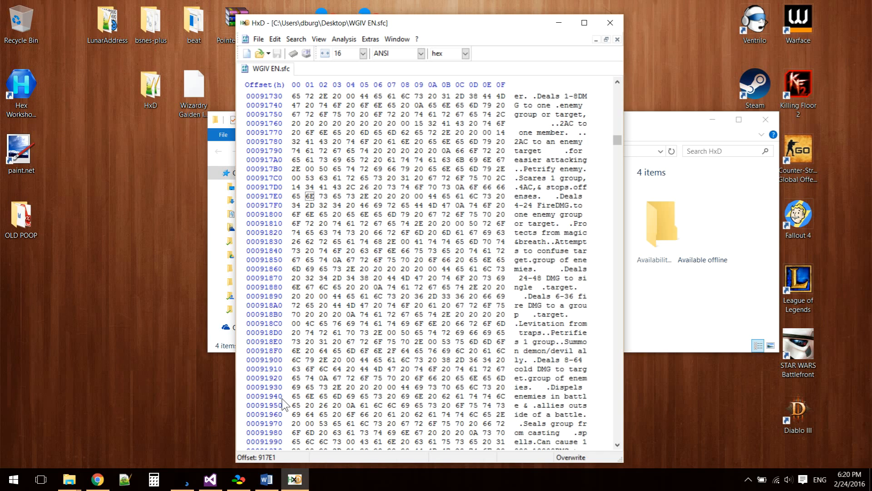
Step the caret up to the non-text bytes preceding the spell descriptions, around offset 91651, and highlight that block in the decoded text.
key("Up")
key("Up")
key("Up")
key("Up")
key("Up")
key("Up")
key("Up")
key("Up")
key("Up")
key("Up")
key("Up")
key("Up")
key("Up")
key("Up")
key("Up")
key("Up")
key("Up")
key("Up")
key("Up")
key("Up")
key("Up")
key("Up")
key("Up")
key("Up")
key("Up")
key("Up")
key("Up")
key("Up")
key("Up")
key("Up")
key("Up")
key("Down")
key("Down")
key("Down")
key("Down")
key("Down")
key("Down")
key("Down")
key("Down")
key("Down")
key("Down")
key("Down")
key("Down")
key("Down")
key("Down")
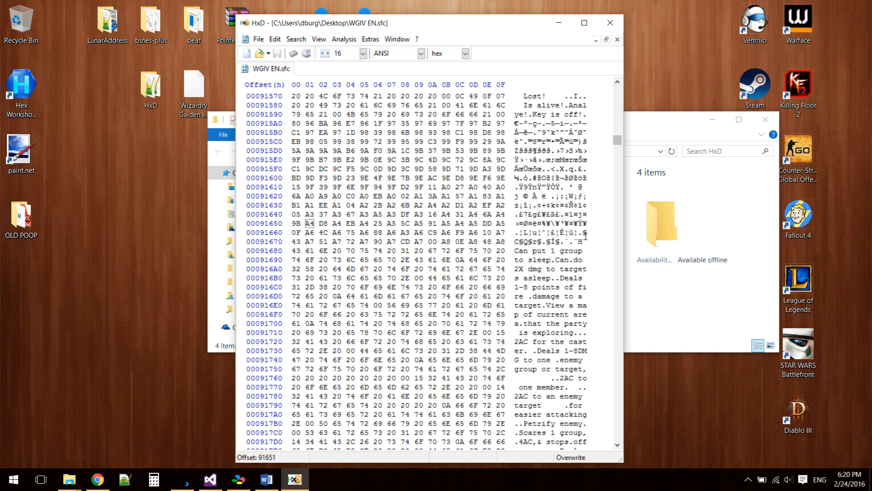
left_click_drag(585, 241, 530, 223)
left_click(548, 291)
left_click(524, 251)
Step the caret back down through the spell descriptions to offset 91942.
key("Down")
key("Down")
key("Down")
key("Down")
key("Down")
key("Down")
key("Down")
key("Down")
key("Down")
key("Down")
key("Down")
key("Down")
key("Down")
key("Down")
key("Down")
key("Down")
key("Down")
key("Down")
key("Down")
key("Down")
key("Down")
key("Down")
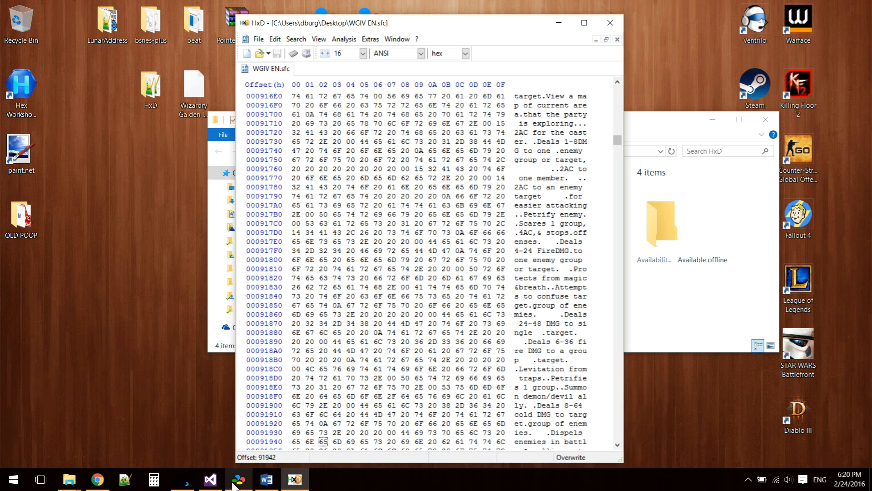
Bring up the bsnes-plus emulator window running WGIV EN and arrange it side by side with HxD.
left_click(234, 484)
left_click_drag(424, 93, 234, 106)
left_click_drag(407, 27, 541, 22)
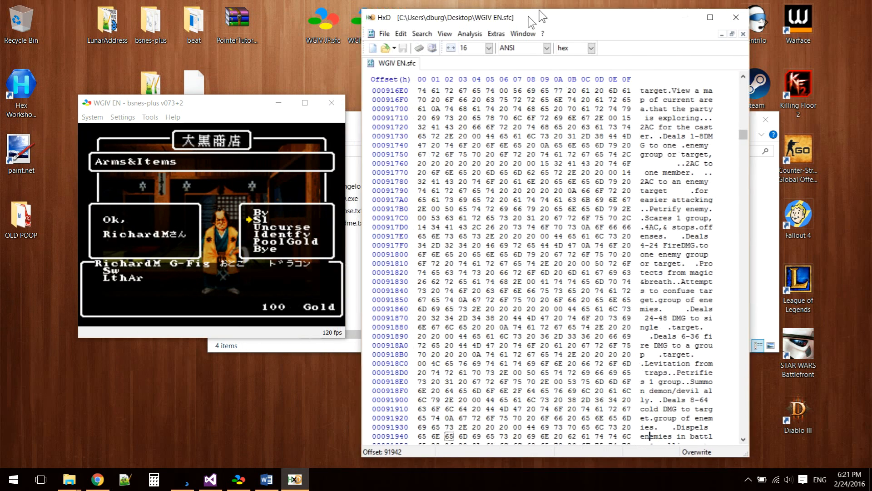
left_click_drag(230, 102, 252, 74)
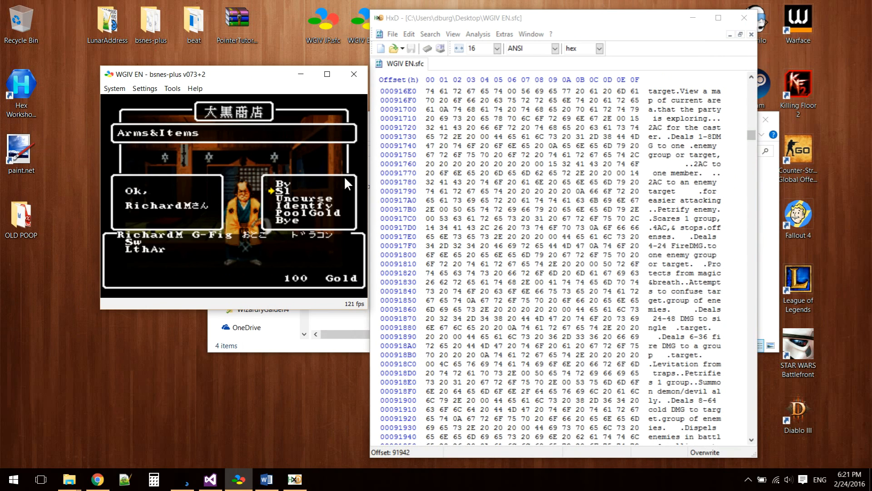
In HxD, run a case-sensitive search for the text "By" in all directions and continue to the shop menu match at offset 946C4.
left_click(605, 26)
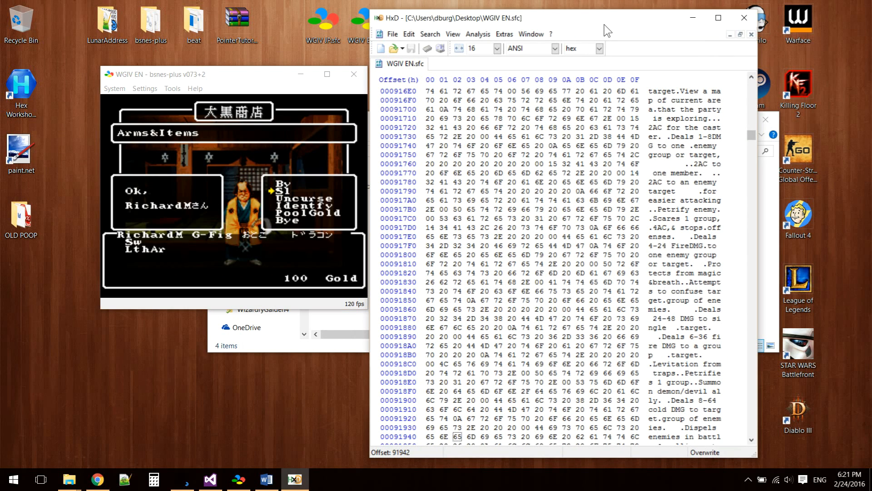
key("ctrl+f")
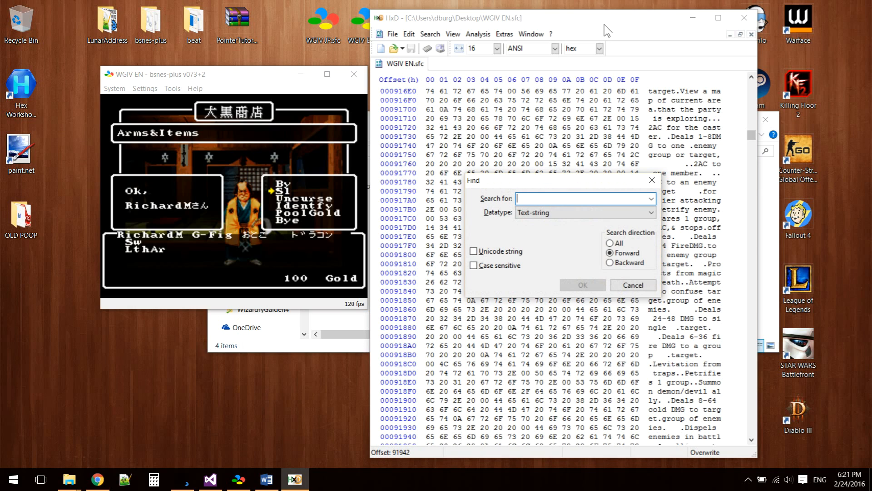
type("By")
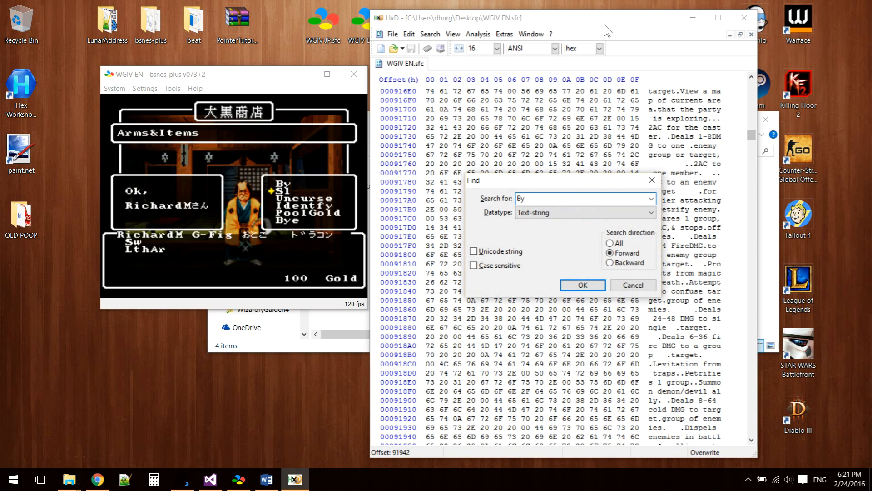
left_click(473, 265)
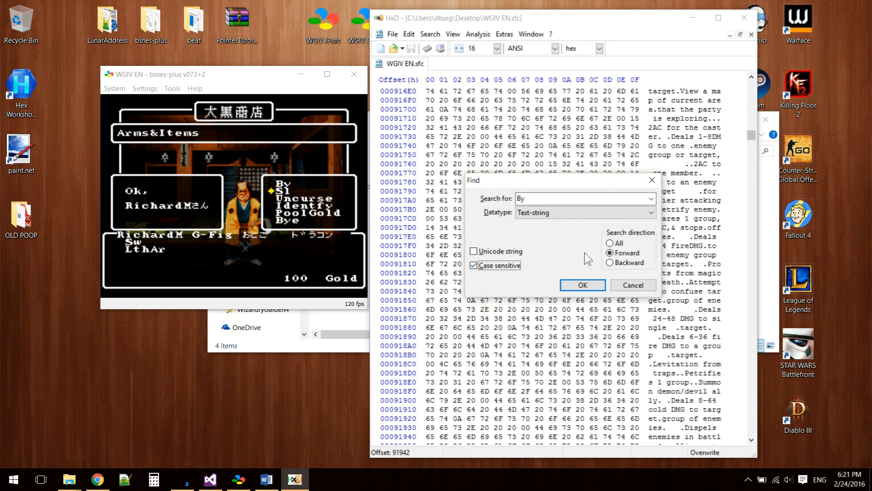
left_click(611, 243)
left_click(595, 286)
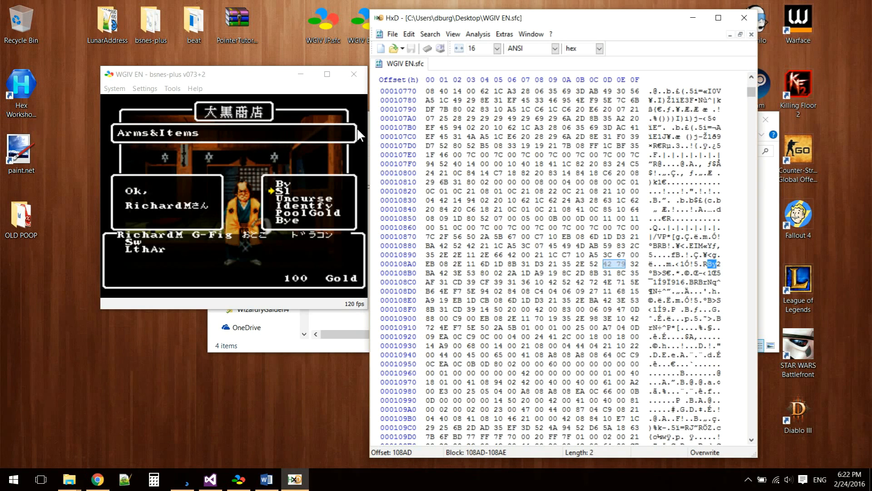
key("F3")
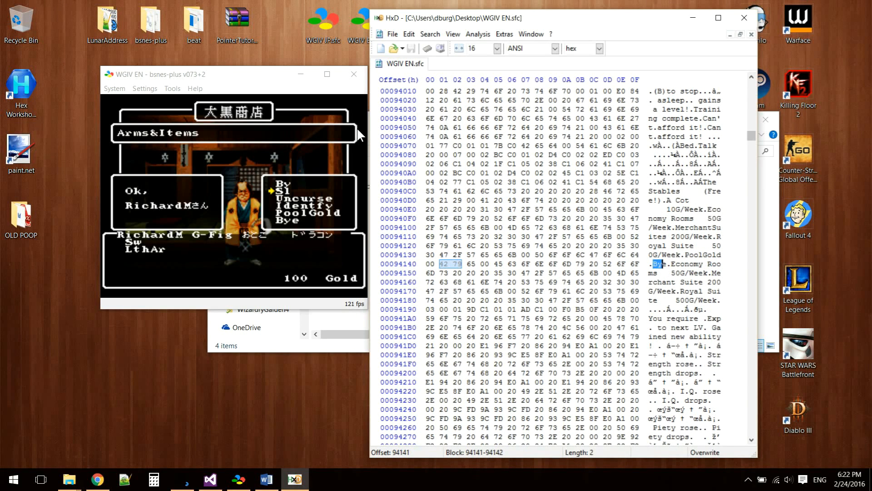
key("F3")
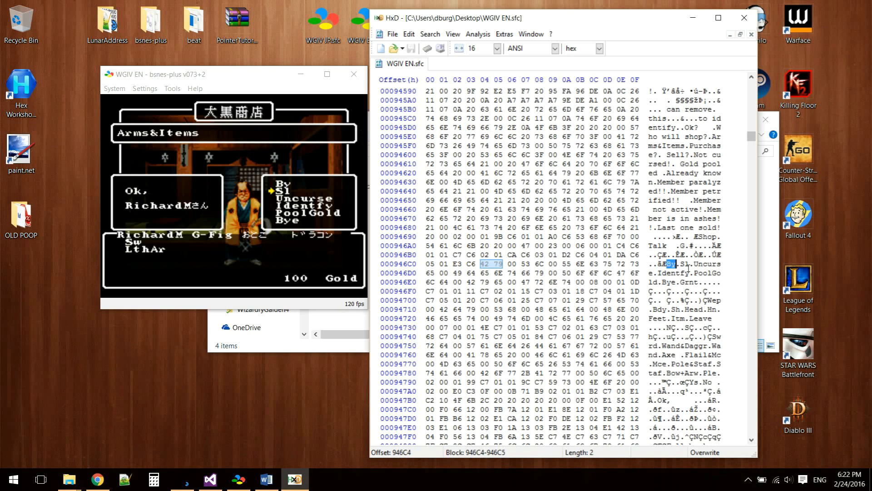
Highlight the bytes 946AC-946C3 that precede the shop menu text, and place the caret on the "B" of "By" at offset 946C4.
left_click_drag(681, 264, 676, 282)
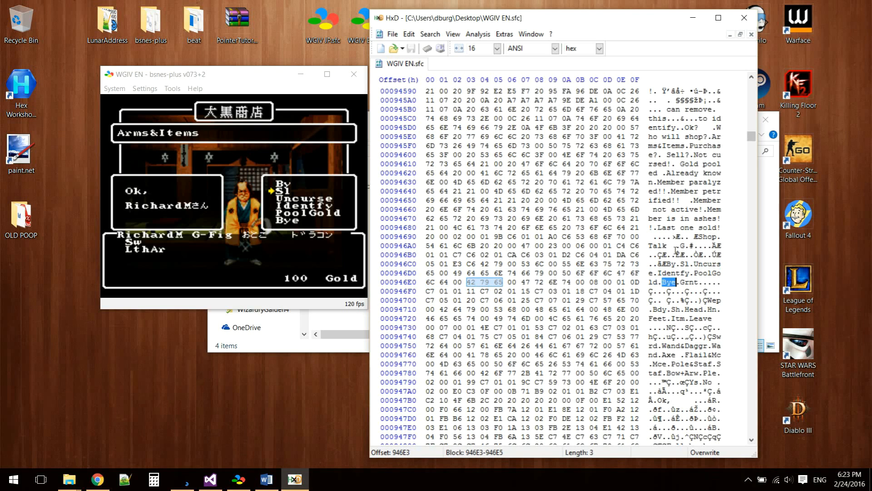
left_click(681, 263)
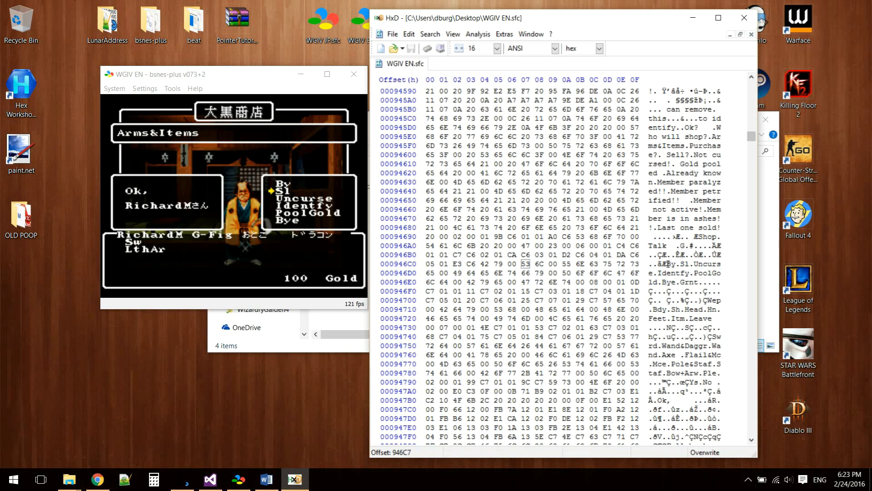
left_click(666, 264)
left_click_drag(666, 263, 705, 248)
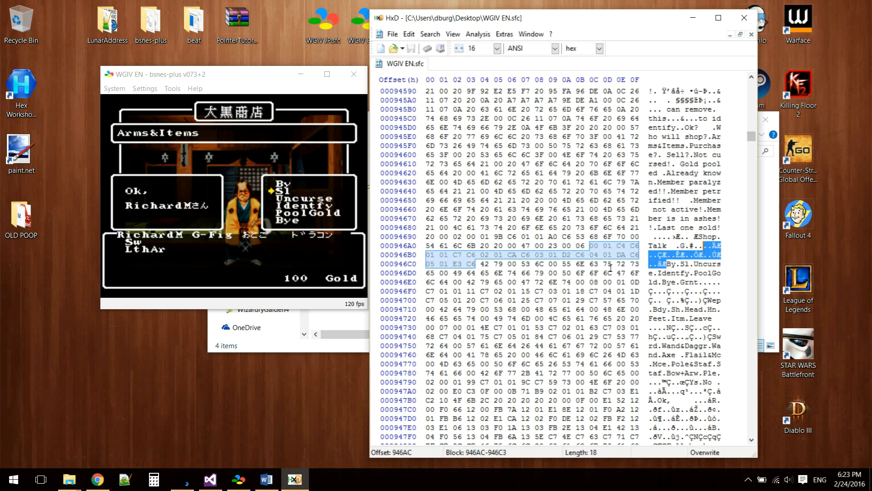
left_click(668, 263)
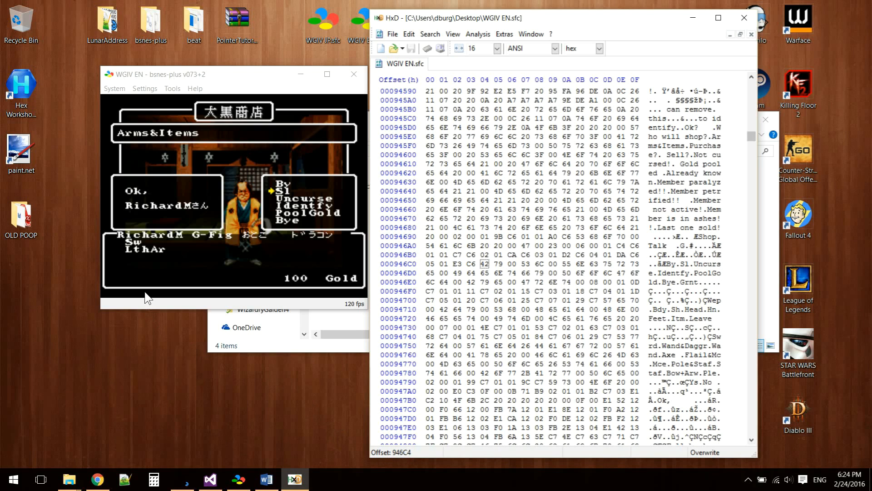
Open Lunar Address and arrange its window beside HxD and the emulator.
double_click(107, 26)
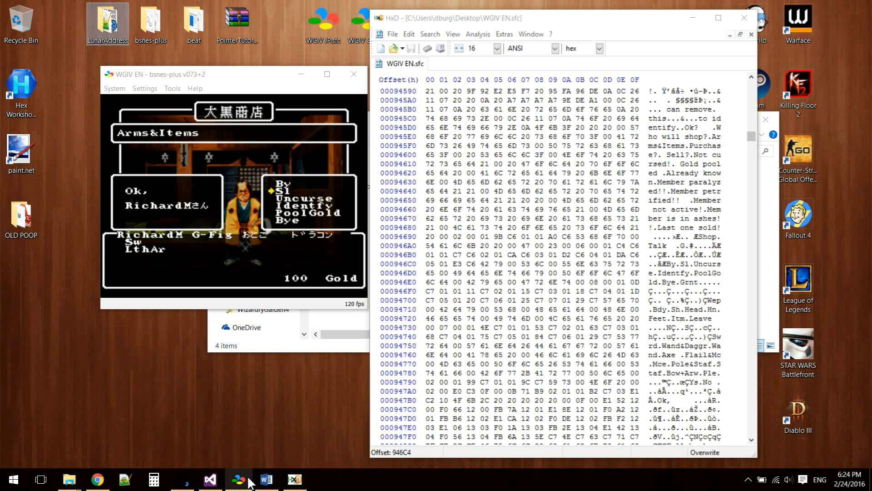
left_click(191, 481)
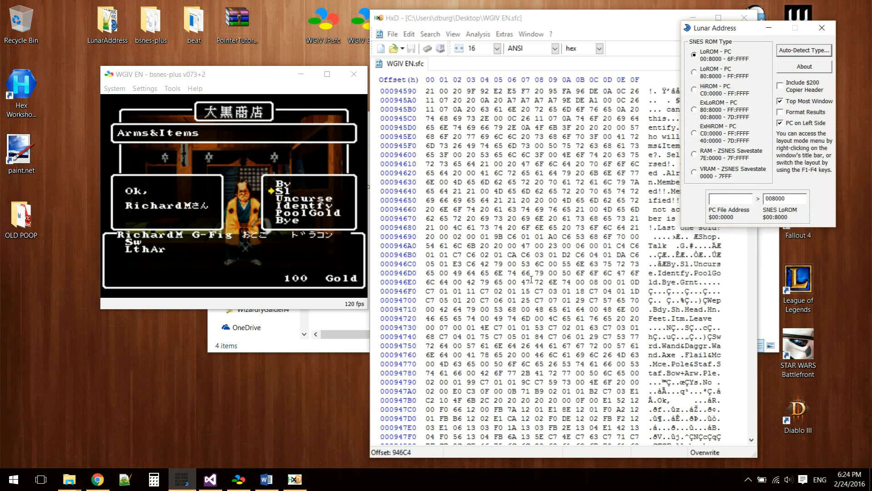
left_click_drag(742, 31, 732, 128)
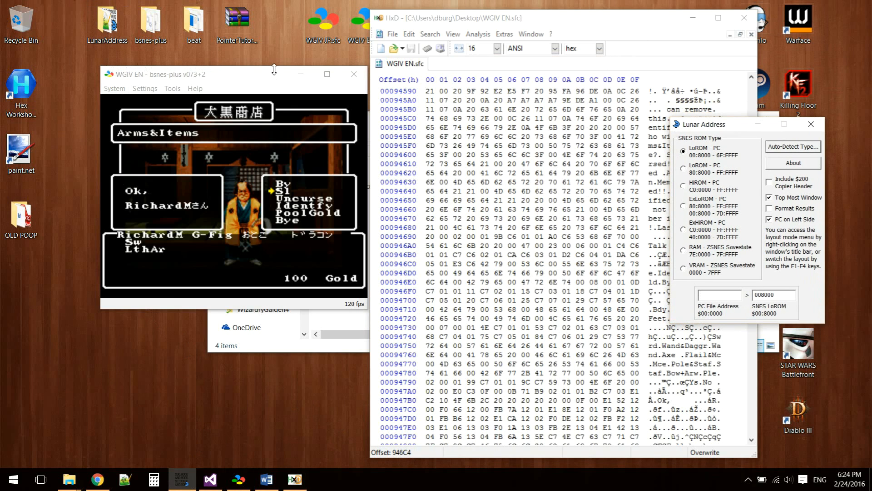
left_click_drag(270, 75, 206, 25)
left_click_drag(502, 24, 441, 19)
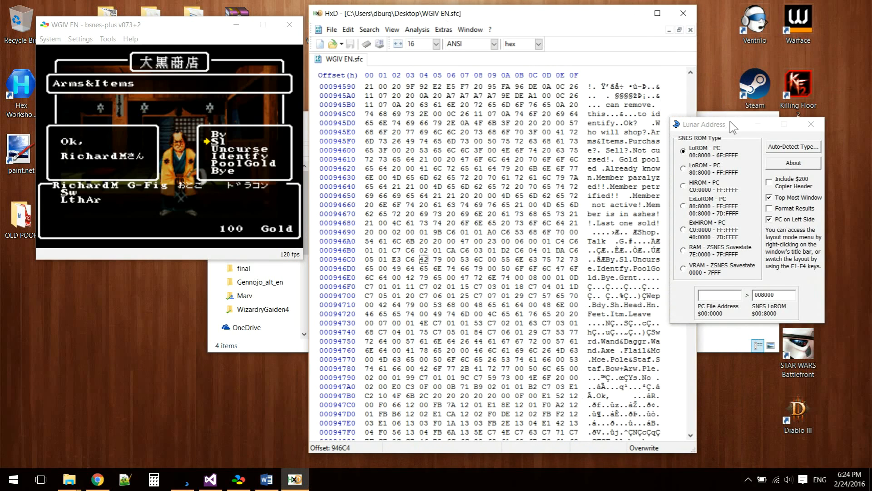
left_click_drag(727, 119, 764, 142)
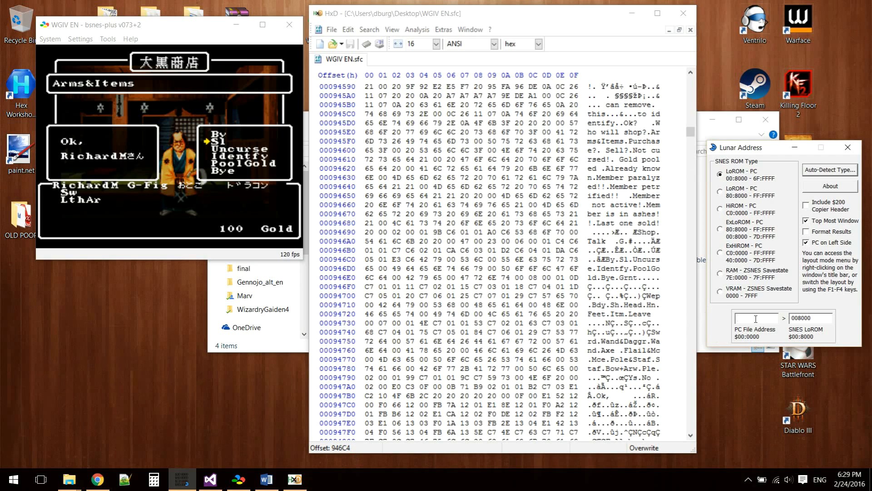
Convert PC file address 946C4 to its SNES LoROM address in Lunar Address.
type("946C4")
left_click_drag(818, 319, 800, 320)
left_click_drag(792, 318, 799, 318)
Compare the C6C4 part of the converted SNES address with the byte-swapped pointer C4 C6 at offset 946AE in HxD.
left_click_drag(643, 241, 608, 262)
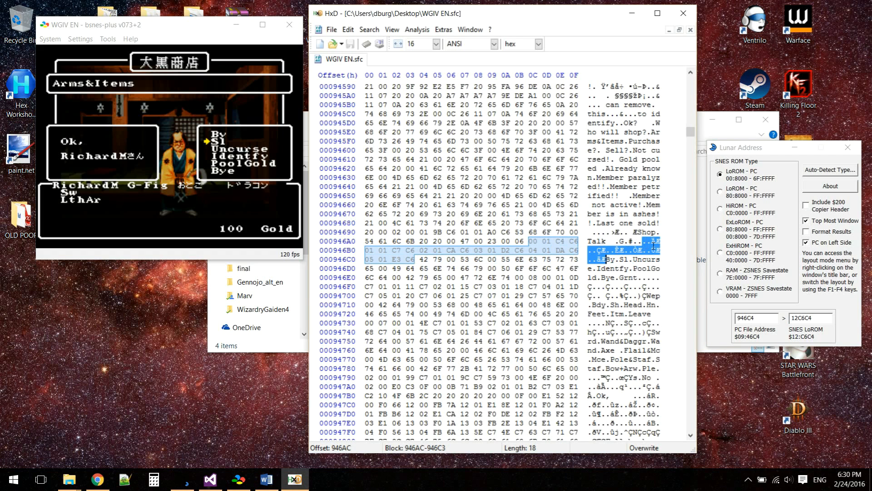
left_click(811, 319)
left_click_drag(811, 318, 799, 318)
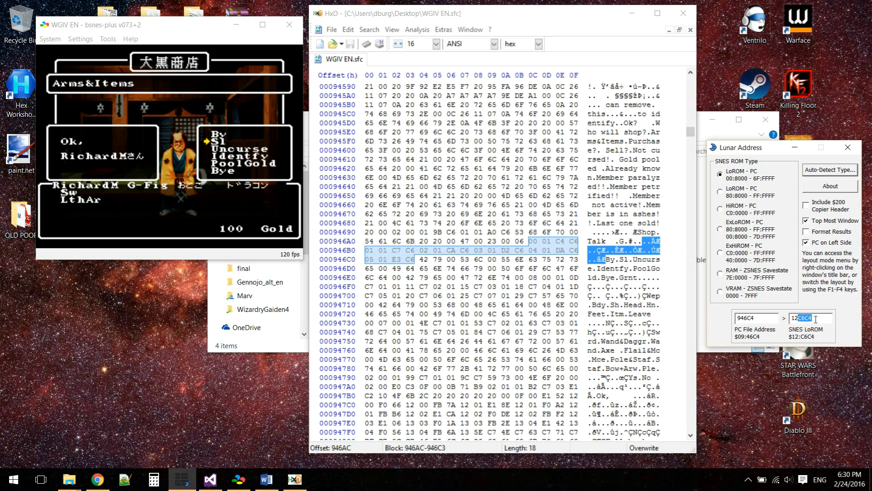
left_click(816, 319)
left_click_drag(816, 318, 805, 318)
left_click_drag(805, 318, 800, 318)
left_click(556, 241)
left_click_drag(556, 241, 577, 240)
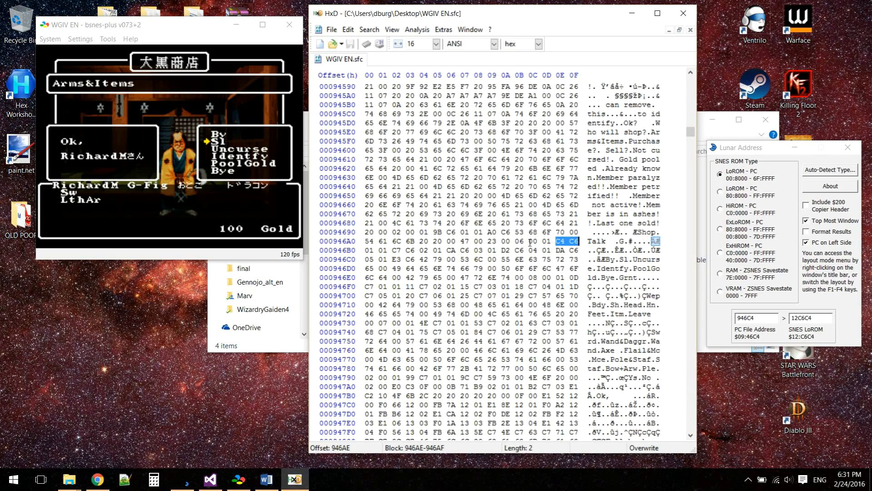
Highlight the shop menu's pointer table at 946AC-946C3 and examine the 00 01 bytes ahead of its first pointer.
left_click_drag(530, 242, 423, 259)
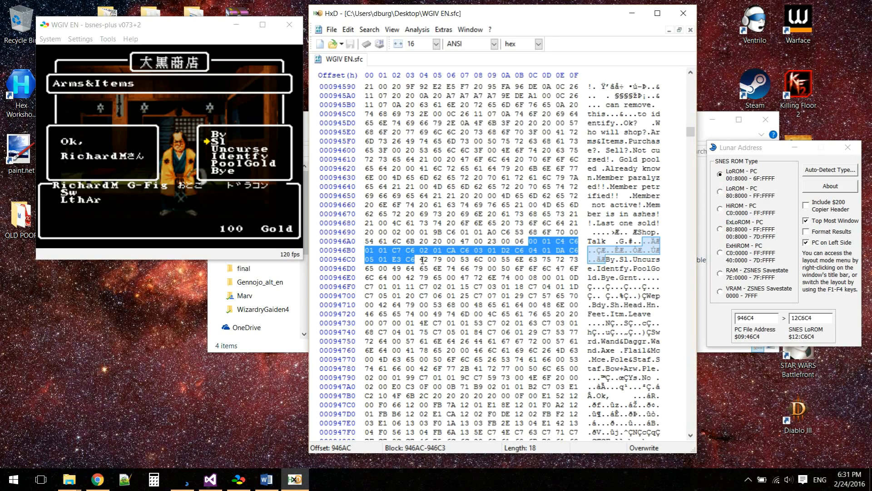
left_click(529, 240)
left_click_drag(529, 240, 550, 241)
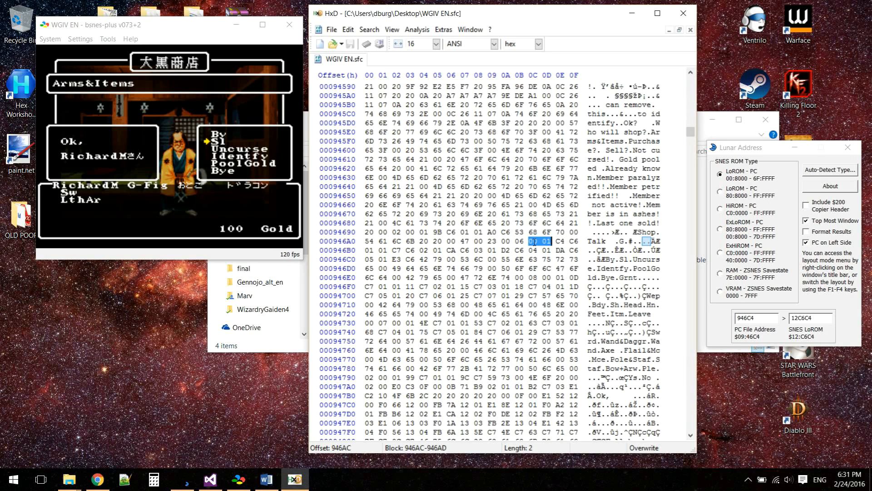
left_click(535, 242)
left_click_drag(531, 241, 535, 241)
left_click_drag(543, 242, 551, 241)
left_click_drag(529, 240, 552, 241)
left_click(529, 243)
left_click_drag(553, 242, 416, 260)
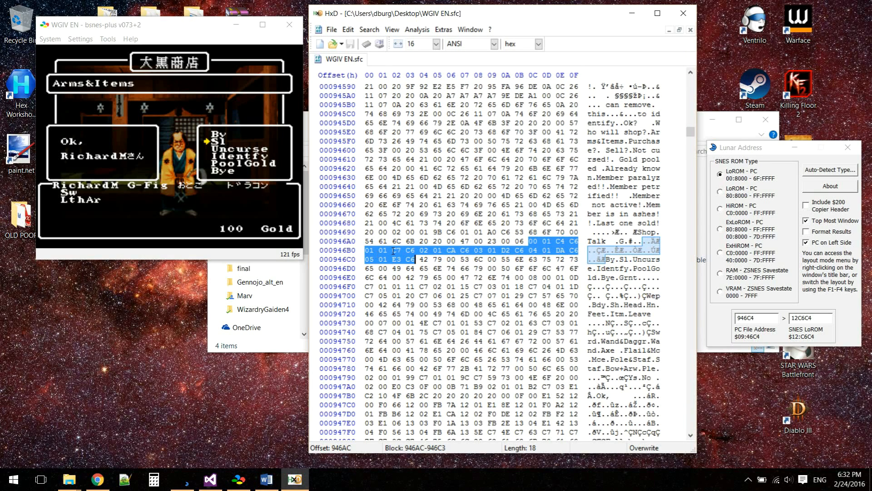
Highlight the pointer C7 C6 at offset 946B2 and step the caret around the "S" of "Sl" at offset 946C7 that it references.
left_click_drag(392, 251, 414, 251)
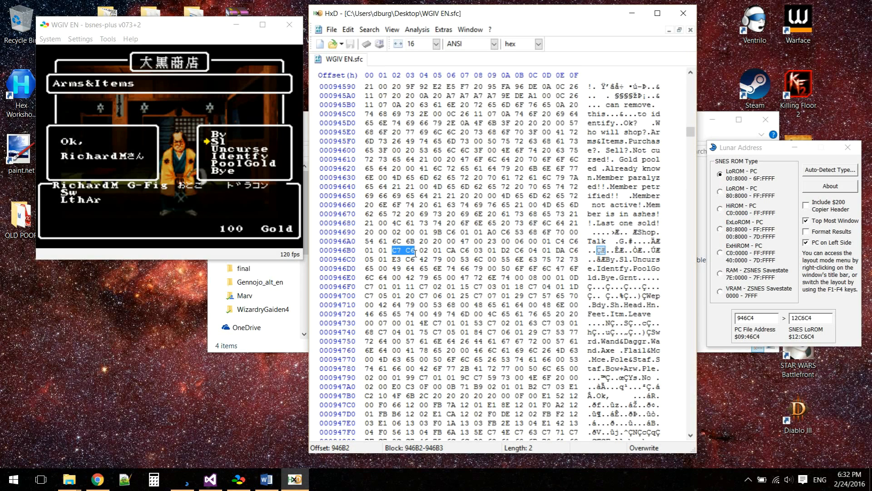
left_click(621, 259)
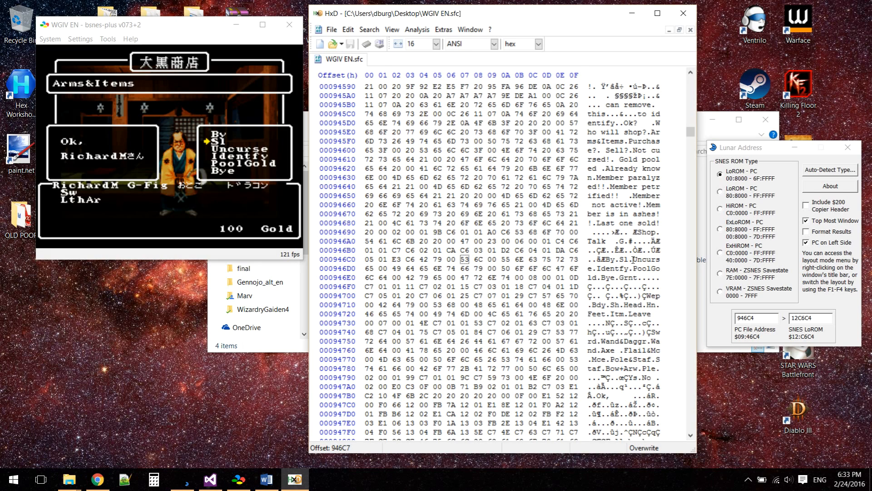
key("Left")
key("Left")
key("Left")
key("Right")
key("Right")
key("Left")
key("Right")
key("Right")
key("Left")
key("Right")
key("Left")
key("Right")
key("Left")
key("Left")
Overwrite the text after the "B" with "uy" from offset 946C5, and put the terminator byte 00 at 946C7.
type("uy")
left_click(462, 259)
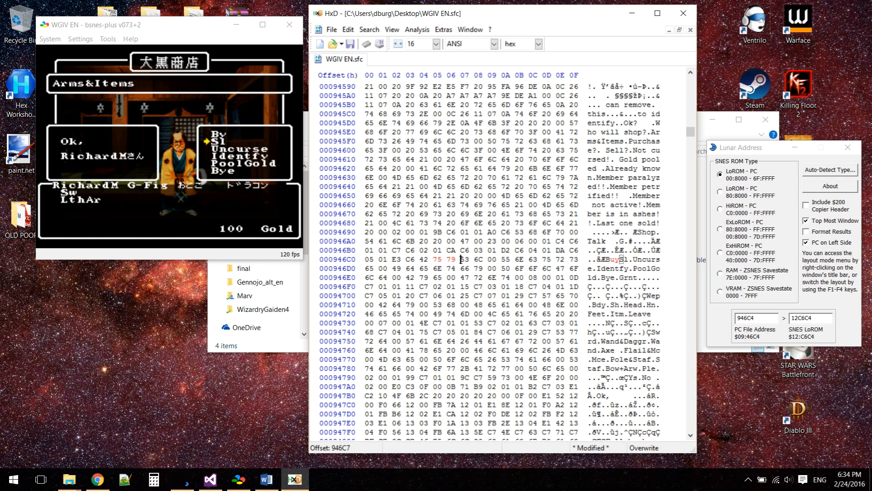
type("00")
left_click_drag(462, 259, 466, 260)
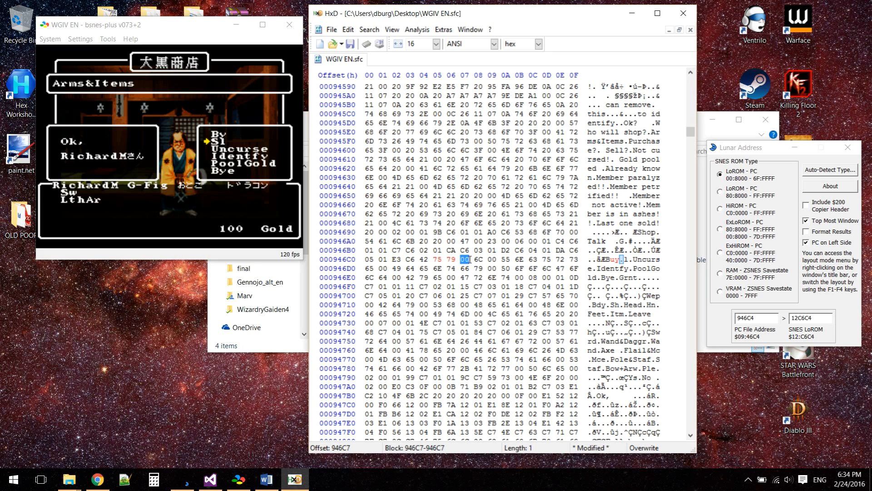
Overwrite the "l" at offset 946C8 with "S" and highlight the 00 byte separating it from "Buy".
left_click(625, 259)
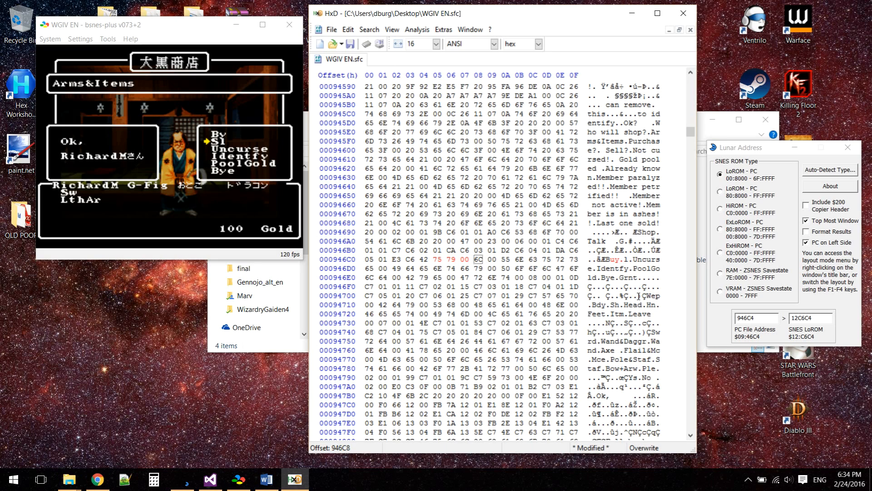
type("S")
left_click_drag(625, 259, 627, 260)
key("Right")
left_click_drag(627, 259, 629, 260)
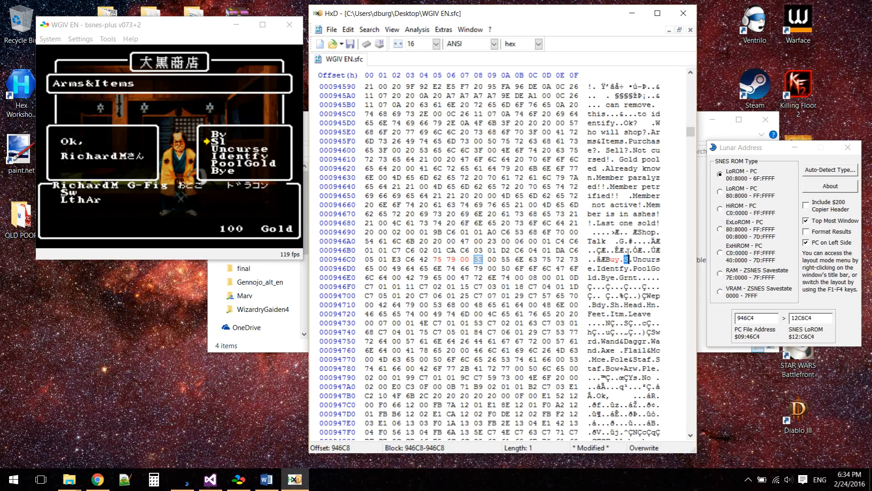
left_click_drag(620, 260, 624, 259)
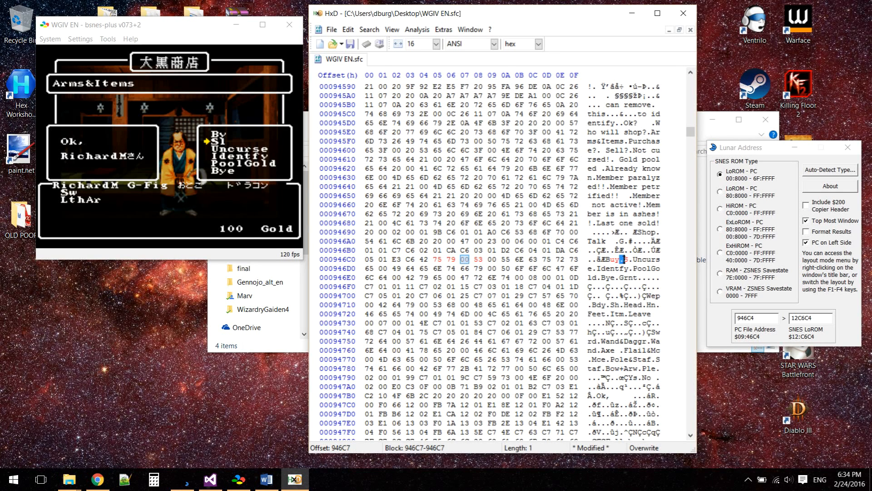
left_click(624, 259)
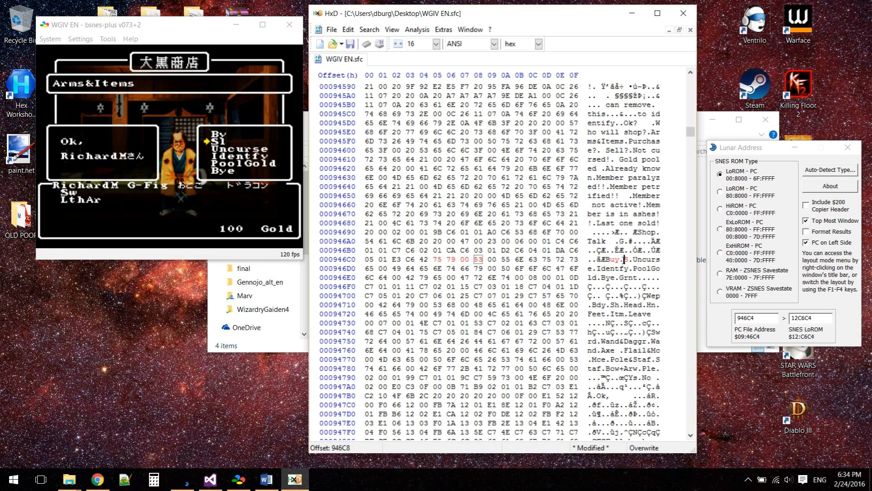
left_click_drag(624, 259, 621, 260)
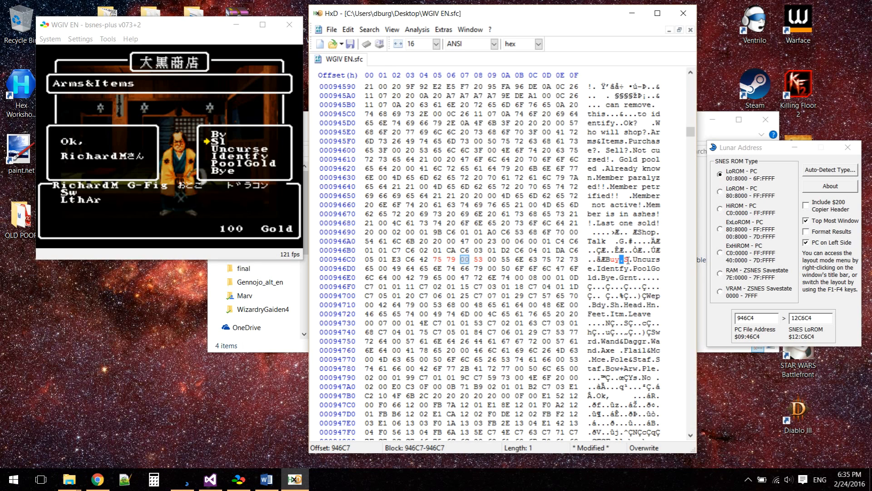
Save the edited ROM and reload it in the bsnes-plus emulator.
left_click(351, 44)
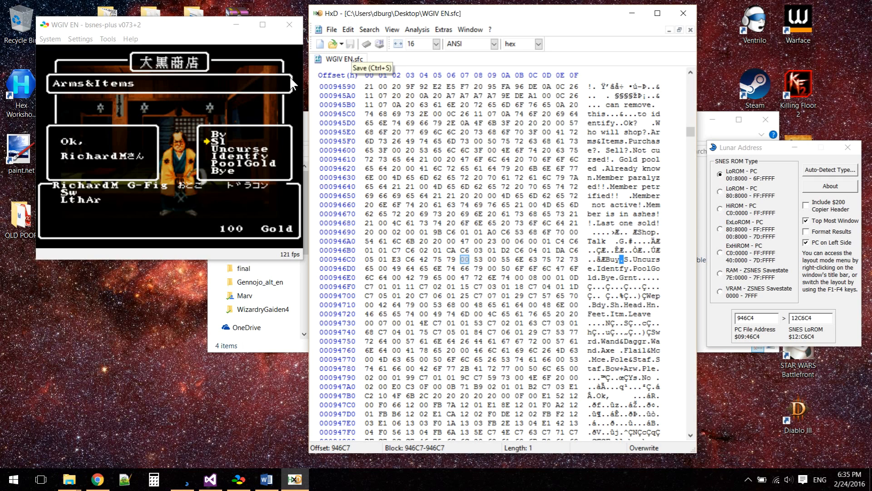
left_click(53, 40)
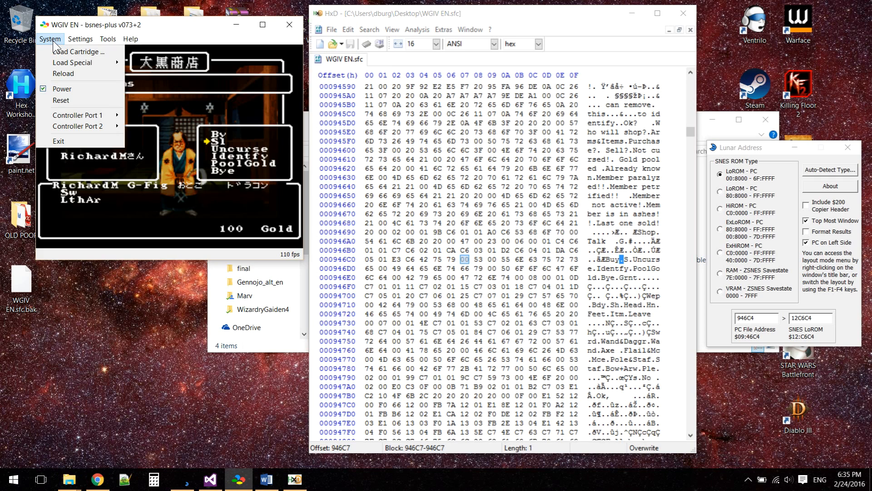
left_click(74, 75)
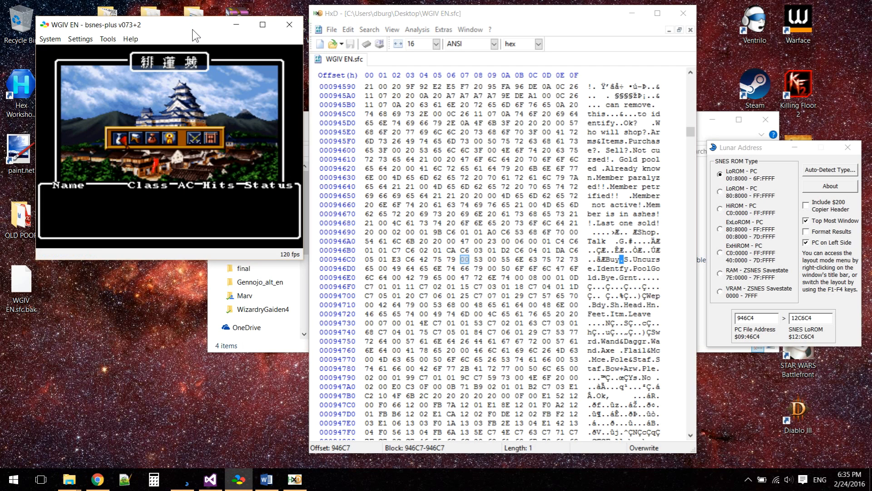
Add all six party members from the town and return to the town's location menu.
key("x")
key("x")
key("x")
key("x")
key("x")
key("x")
key("x")
key("z")
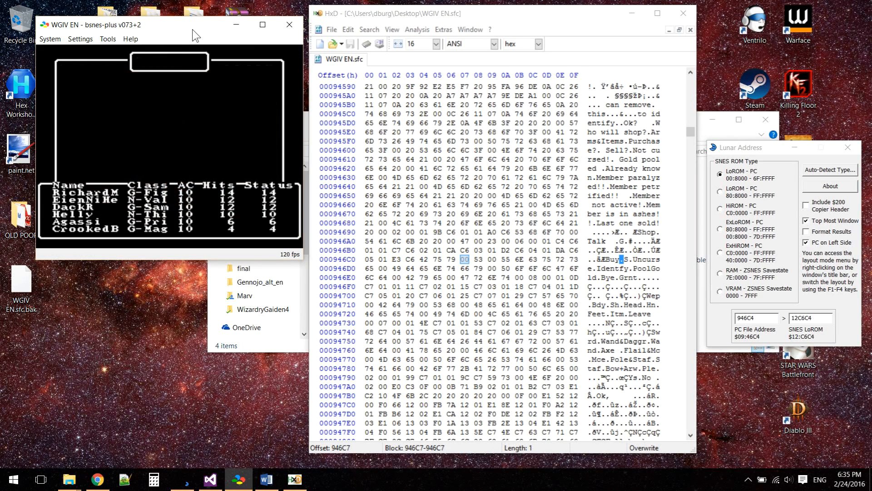
Enter the shop and choose the first party member as the shopper to bring up the edited shop menu.
key("Right")
key("Right")
key("x")
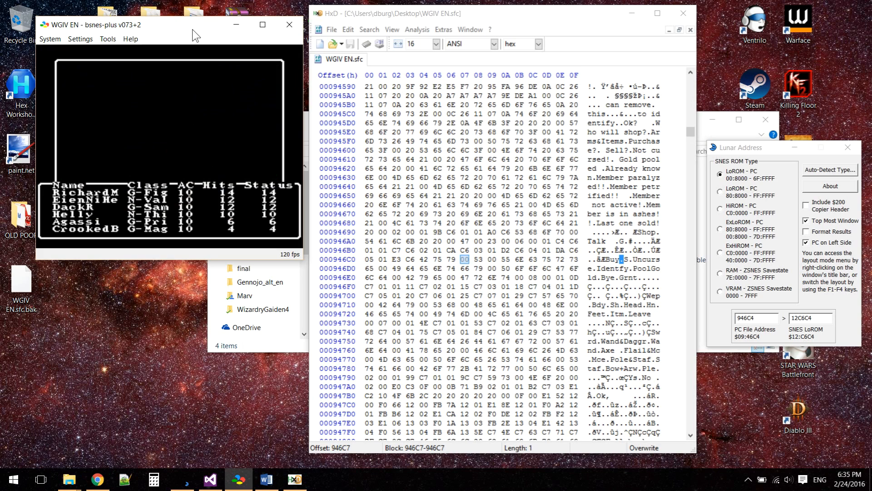
key("x")
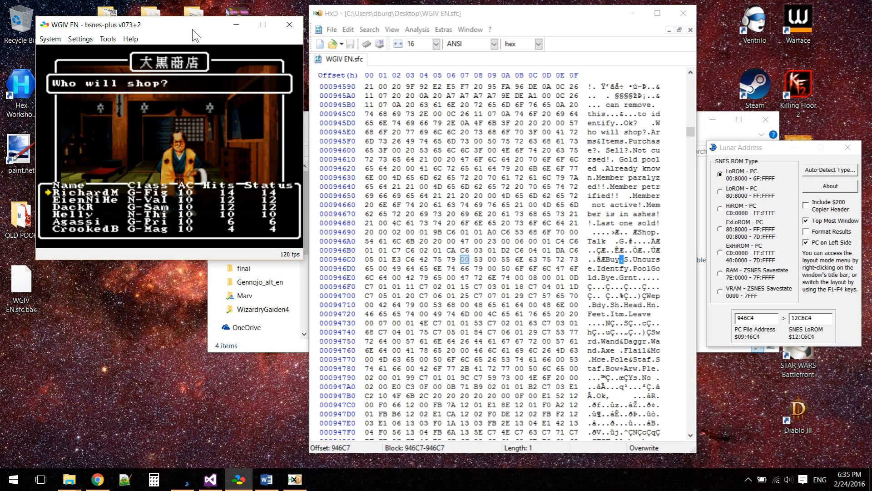
key("x")
key("Down")
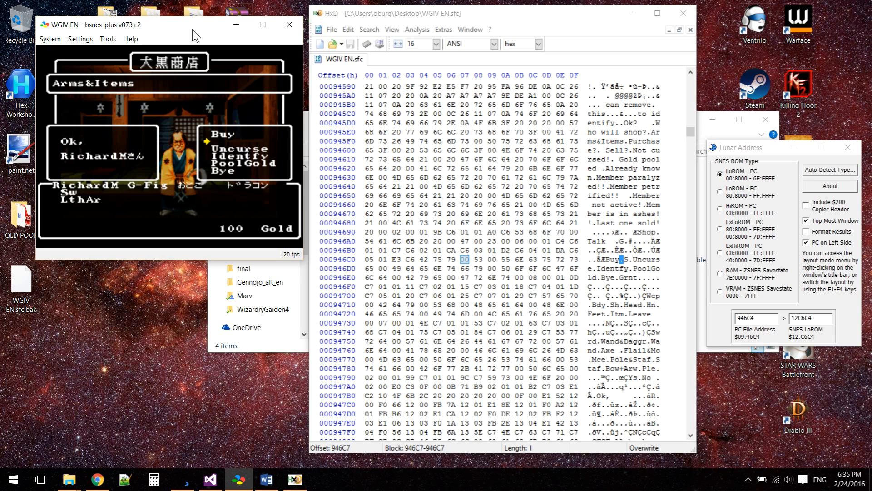
Check the edited "Buy" entry and the line below it by moving the selection cursor through the shop menu.
key("Up")
key("Up")
key("Up")
key("Up")
key("Up")
key("Up")
key("Up")
key("Down")
key("Down")
key("Up")
key("Up")
key("Up")
key("Down")
key("Down")
key("Up")
key("Down")
Highlight the 00 byte at offset 946C7 and the "S" at 946C8, and compare them with the pointer table at 946AC-946C3.
left_click(622, 260)
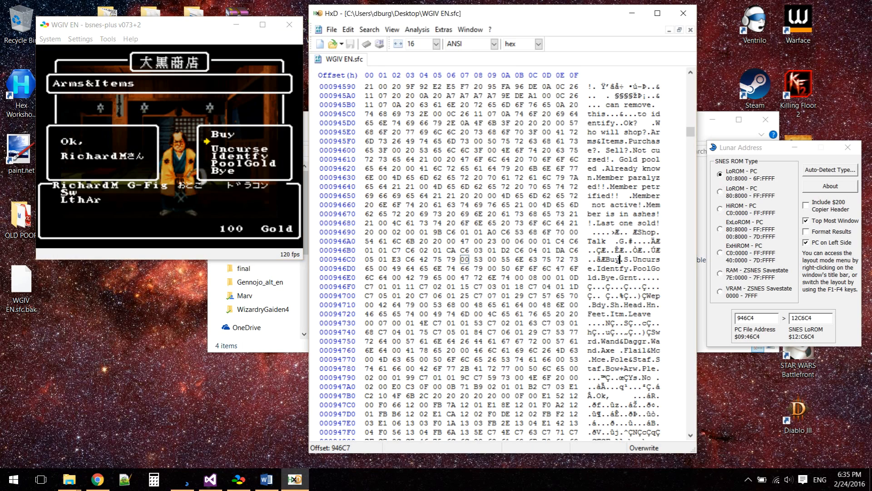
left_click_drag(622, 260, 626, 260)
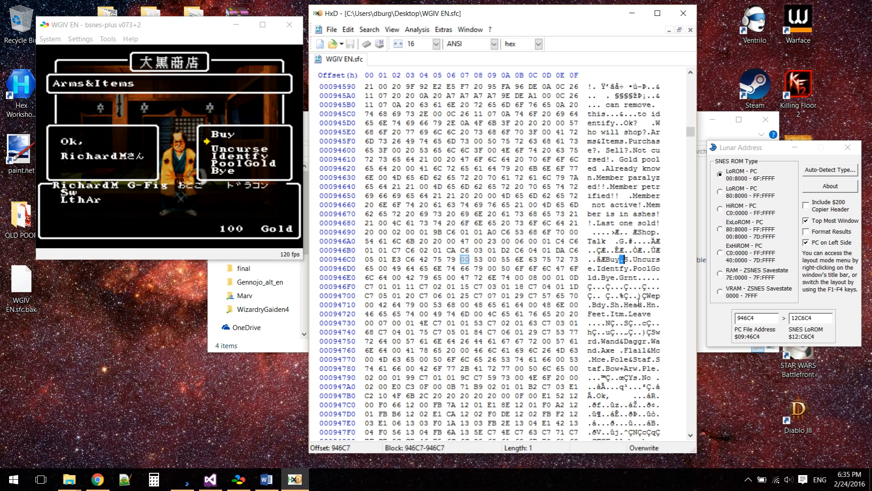
left_click(628, 259)
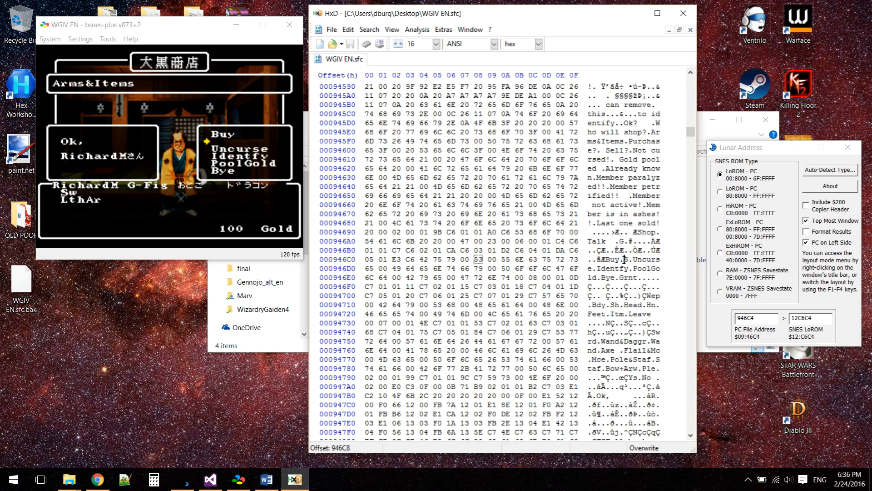
left_click_drag(624, 259, 628, 259)
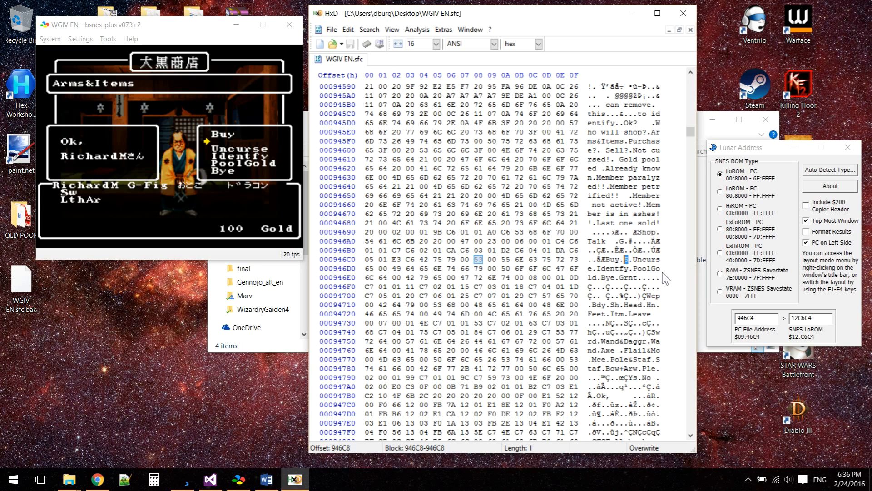
left_click_drag(532, 241, 414, 258)
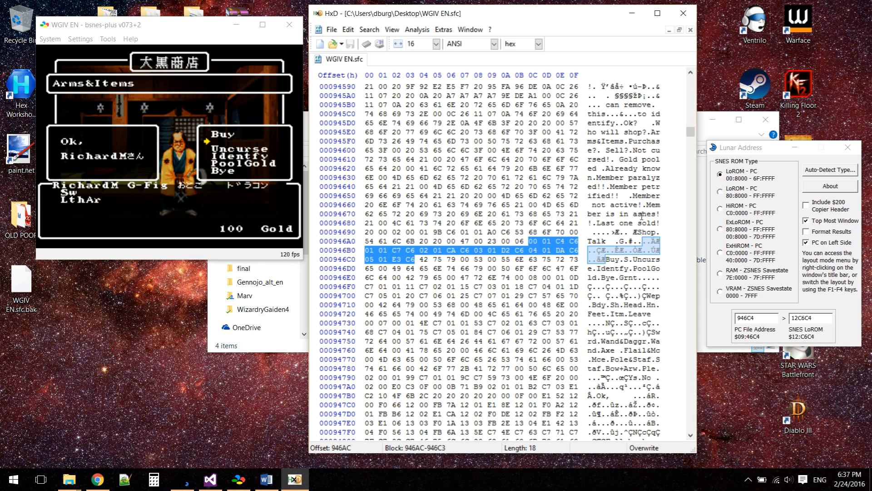
Look through the text strings and pointer tables before and after the shop menu, roughly from offset 944B0 to 948F0.
left_click(607, 258)
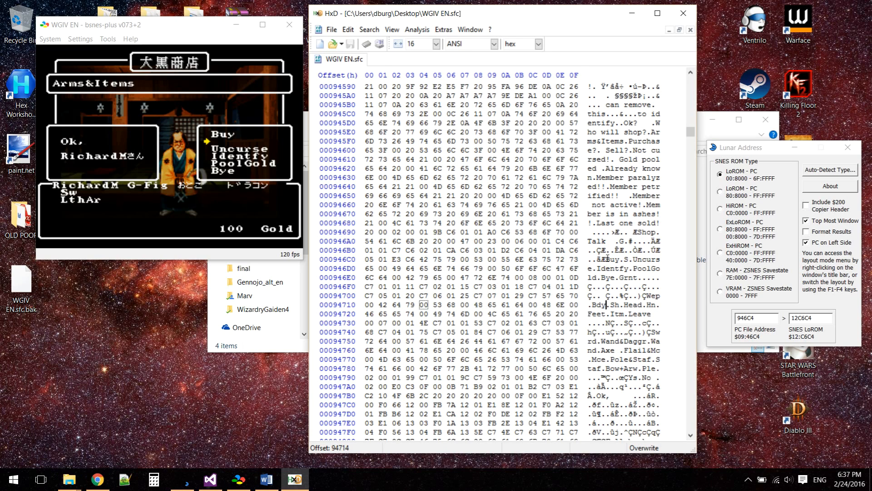
left_click(607, 268)
key("Up")
key("Up")
key("Down")
key("Down")
key("Down")
key("Down")
key("Right")
key("Right")
key("Right")
key("Down")
key("Down")
key("Down")
key("Down")
key("Down")
key("Down")
key("Down")
key("Down")
key("Down")
key("Down")
key("Down")
key("Down")
key("Down")
key("Down")
key("Down")
key("Down")
key("Down")
key("Down")
key("Down")
key("Down")
key("Down")
key("Down")
key("Down")
key("Down")
key("Down")
key("Down")
key("Down")
key("Down")
key("Down")
key("Up")
key("Up")
key("Up")
key("Up")
key("Up")
key("Up")
key("Up")
key("Up")
key("Up")
key("Up")
key("Up")
key("Up")
key("Up")
key("Up")
key("Up")
key("Up")
key("Up")
key("Up")
key("Up")
key("Up")
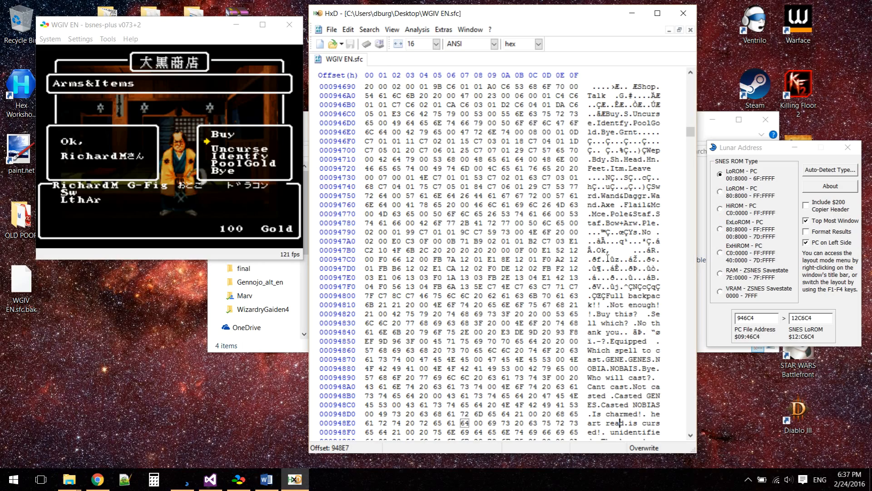
key("Up")
key("Up")
key("Up")
key("Up")
key("Up")
key("Up")
key("Up")
key("Up")
key("Up")
key("Up")
key("Up")
key("Up")
key("Up")
key("Up")
key("Up")
key("Up")
key("Up")
key("Up")
key("Up")
key("Up")
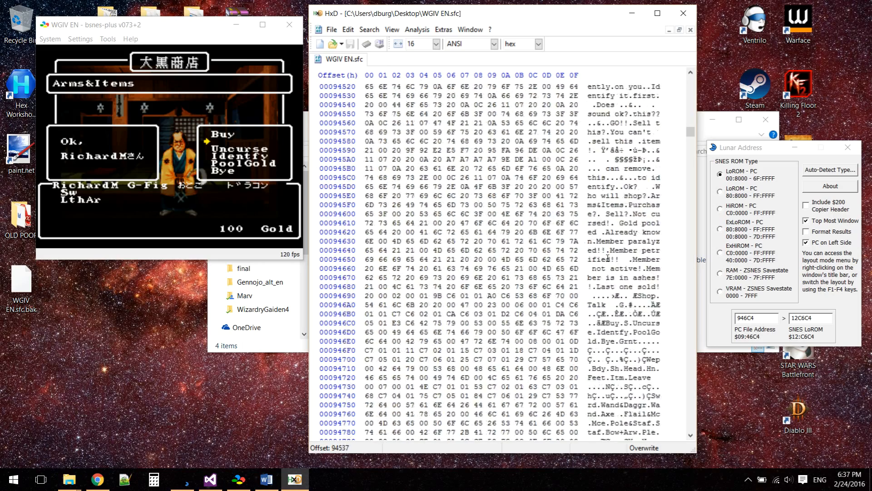
key("Down")
key("Down")
key("Down")
key("Down")
key("Down")
key("Down")
key("Down")
key("Down")
key("Down")
key("Down")
key("Down")
key("Down")
key("Down")
key("Down")
key("Down")
key("Down")
key("Down")
key("Down")
key("Down")
key("Down")
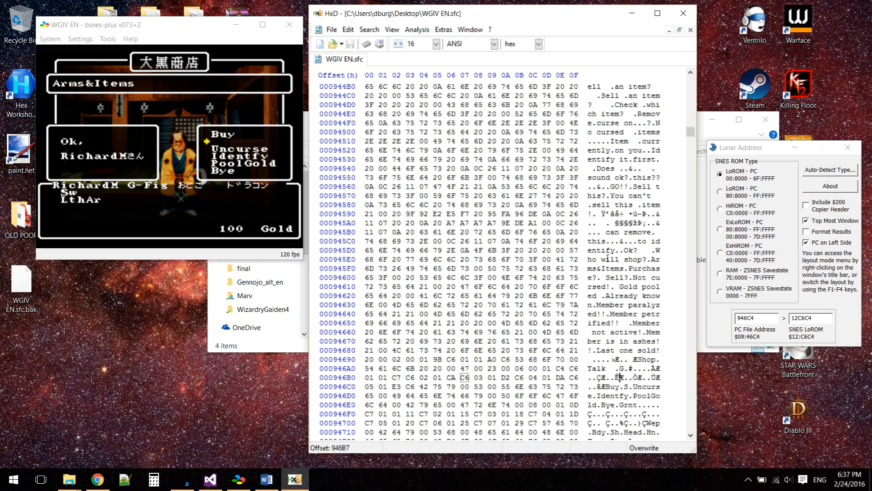
key("Up")
key("Up")
key("Up")
key("Up")
key("Up")
key("Up")
key("Up")
key("Up")
key("Up")
key("Up")
key("Up")
key("Up")
key("Up")
key("Up")
key("Up")
key("Up")
key("Up")
key("Up")
key("Up")
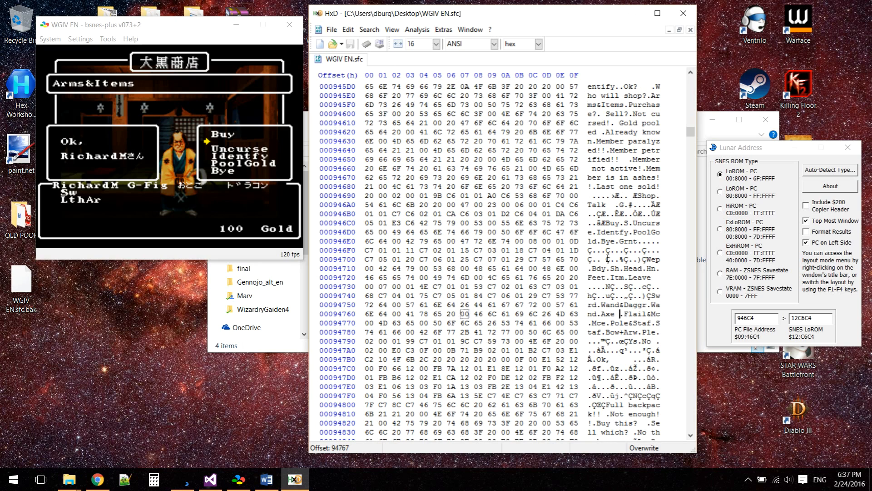
Highlight the bank byte "12" and the "C6C4" part of the converted SNES LoROM address 12C6C4 in Lunar Address.
key("Up")
key("Up")
left_click(798, 318)
left_click_drag(798, 317, 792, 317)
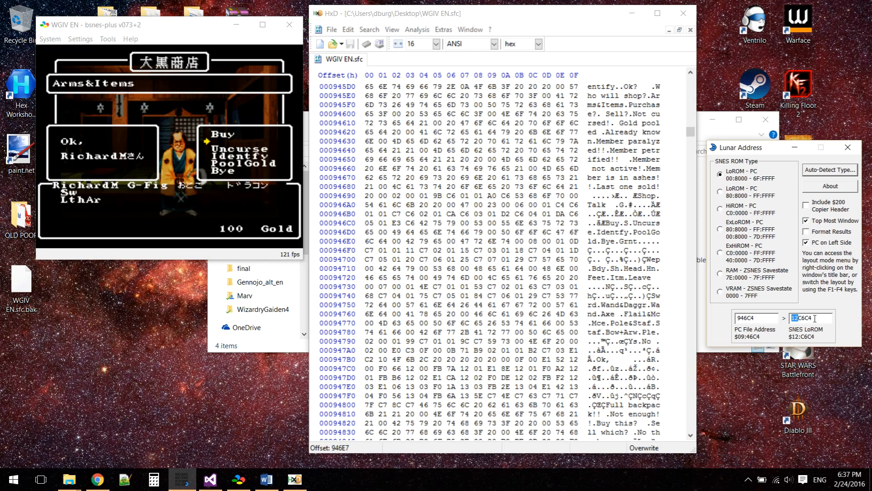
left_click_drag(814, 318, 802, 318)
left_click(672, 202)
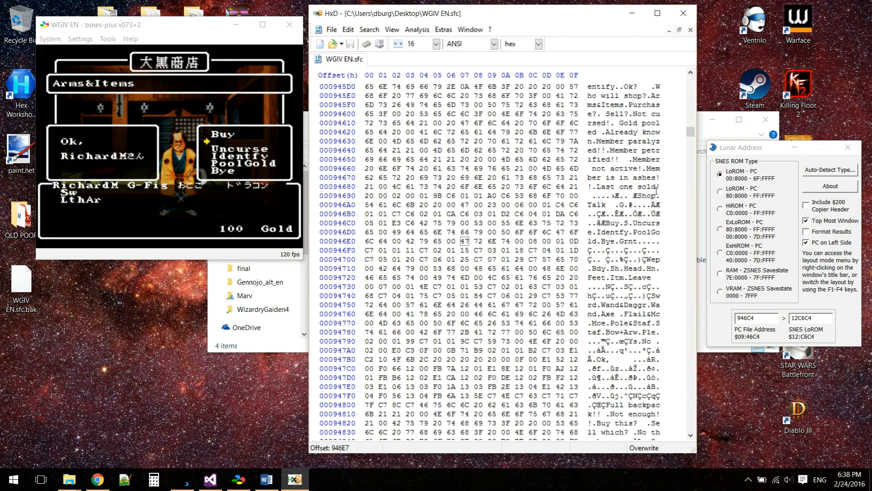
Look back through the text strings and control bytes before the shop menu, from offset 946E7 up to the stat-change messages around 941F0.
key("Up")
key("Up")
key("Up")
key("Up")
key("Up")
key("Up")
key("Up")
key("Up")
key("Up")
key("Up")
key("Up")
key("Up")
key("Up")
key("Up")
key("Up")
key("Up")
key("Up")
key("Up")
key("Up")
key("Up")
key("Up")
key("Up")
key("Up")
key("Up")
key("Up")
key("Up")
key("Up")
key("Up")
key("Up")
key("Up")
key("Up")
key("Up")
key("Up")
key("Up")
key("Up")
key("Up")
key("Up")
key("Up")
key("Up")
key("Up")
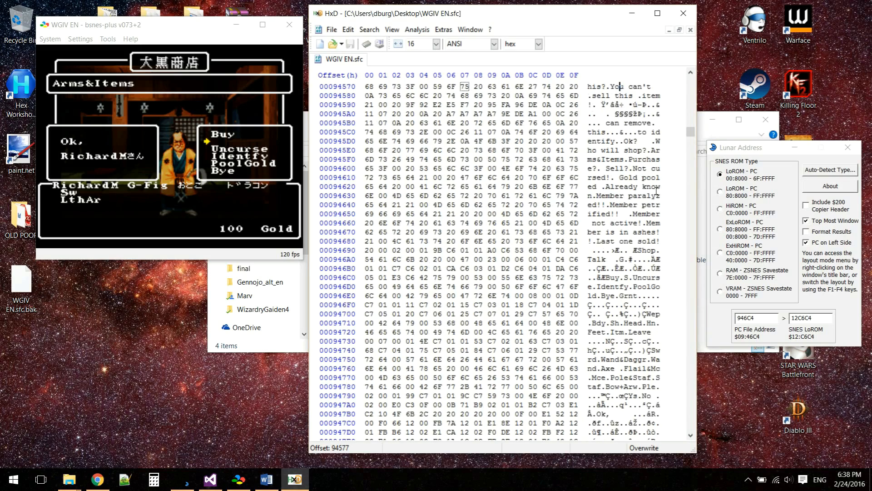
key("Up")
key("Up")
key("Up")
key("Up")
key("Up")
key("Up")
key("Up")
key("Up")
key("Up")
key("Up")
key("Up")
key("Up")
key("Up")
key("Up")
key("Up")
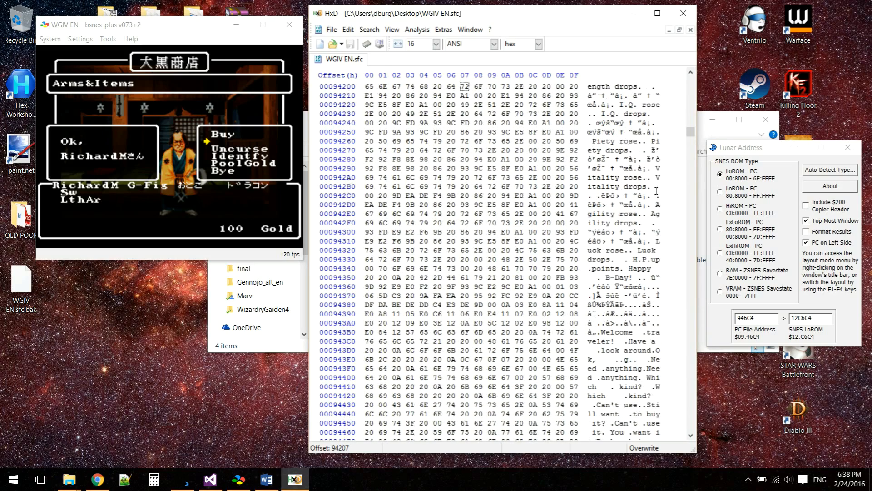
key("Up")
key("Up")
Examine the shopkeeper dialogue and the bytes between its strings, roughly from offset 94200 to 94637.
key("Down")
key("Down")
key("Down")
key("Down")
key("Down")
key("Down")
key("Down")
key("Down")
key("Down")
key("Down")
key("Down")
key("Down")
key("Down")
key("Down")
key("Down")
key("Down")
key("Down")
key("Down")
key("Down")
key("Down")
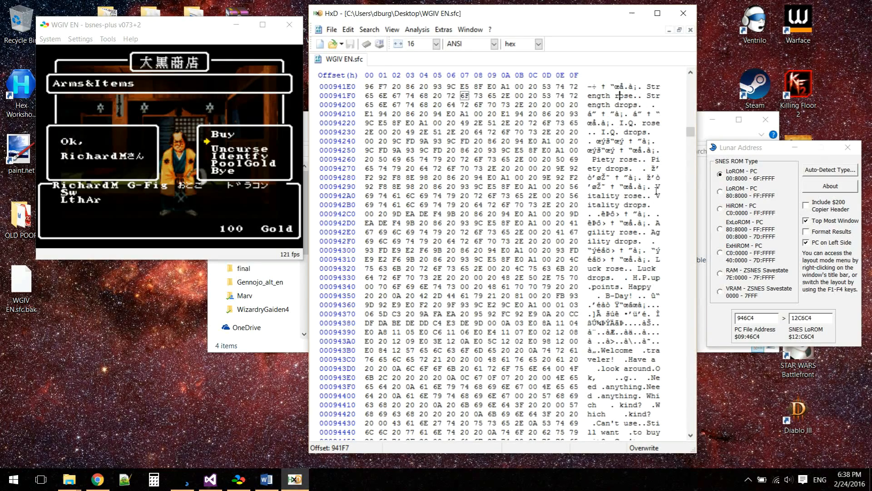
key("Down")
key("Down")
key("Down")
key("Down")
key("Down")
key("Down")
key("Down")
key("Down")
key("Down")
key("Down")
key("Down")
key("Down")
key("Down")
key("Down")
key("Down")
key("Down")
key("Down")
key("Down")
key("Down")
key("Down")
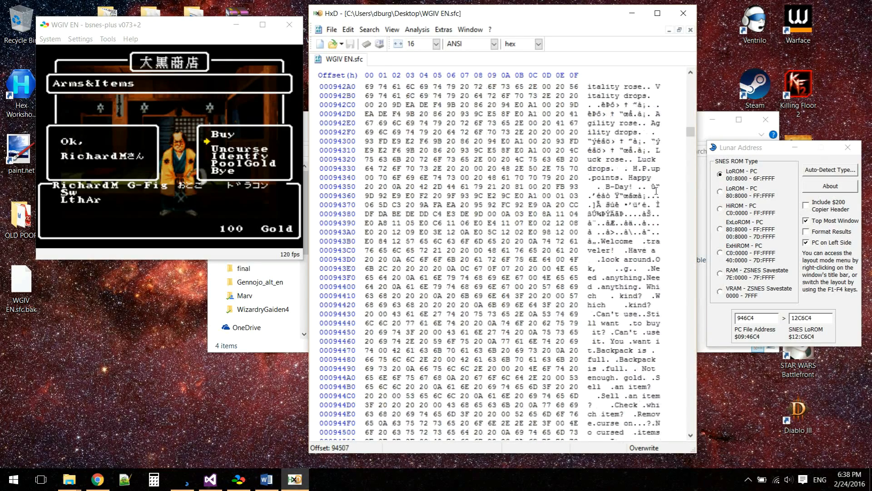
key("Down")
key("Down")
key("Down")
key("Down")
key("Down")
key("Down")
key("Down")
key("Down")
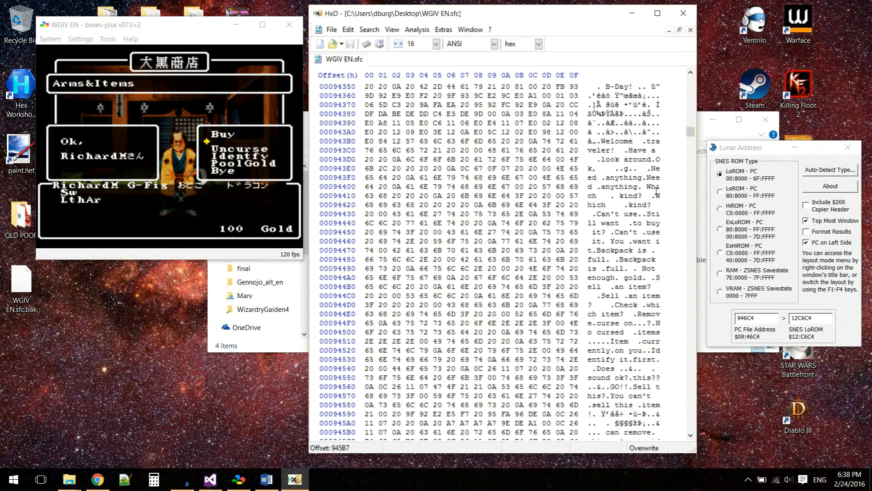
key("Down")
key("Down")
key("Down")
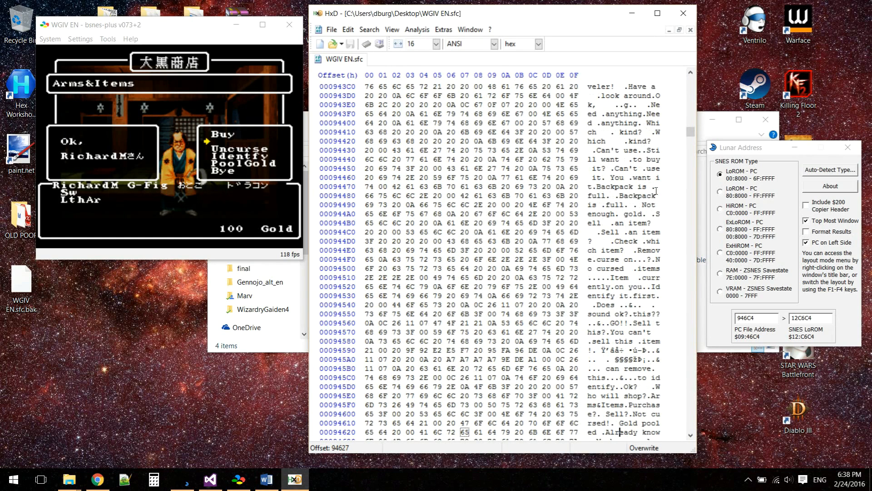
key("Up")
key("Up")
key("Up")
key("Up")
key("Up")
key("Up")
key("Up")
key("Up")
key("Up")
key("Up")
key("Up")
key("Up")
key("Up")
key("Up")
key("Up")
key("Up")
key("Up")
key("Up")
key("Up")
key("Up")
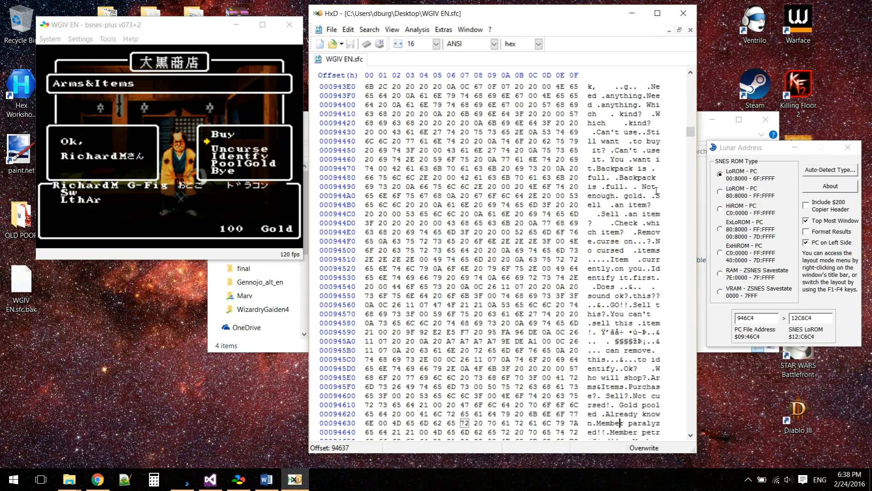
Examine the text strings around the first "Sell an item?" line, highlighting its 0A line-break byte at 944B5 and the two spaces before it.
key("Up")
key("Up")
key("Right")
key("Right")
key("Right")
key("Right")
key("Right")
key("Right")
key("Right")
key("Right")
key("Down")
key("Down")
key("Up")
key("Up")
key("Right")
key("Right")
key("Right")
key("Right")
key("Right")
key("Right")
key("Right")
key("Right")
key("Right")
key("Right")
key("Right")
key("Right")
key("Right")
key("Right")
key("Right")
key("Right")
key("Right")
key("Right")
key("Right")
key("Right")
key("Right")
key("Right")
key("Right")
key("Right")
key("Left")
key("Down")
key("Left")
key("Up")
key("Up")
key("Up")
key("Right")
key("Right")
key("Right")
key("Right")
key("Right")
key("Right")
key("Right")
key("Right")
key("Right")
key("Right")
key("Right")
key("Right")
key("Right")
key("Right")
key("Right")
key("Right")
key("shift+Right")
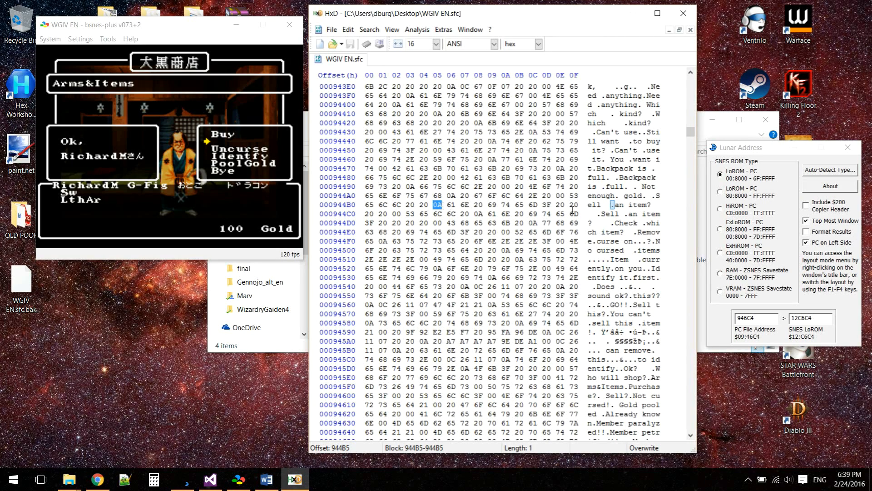
left_click_drag(601, 204, 609, 205)
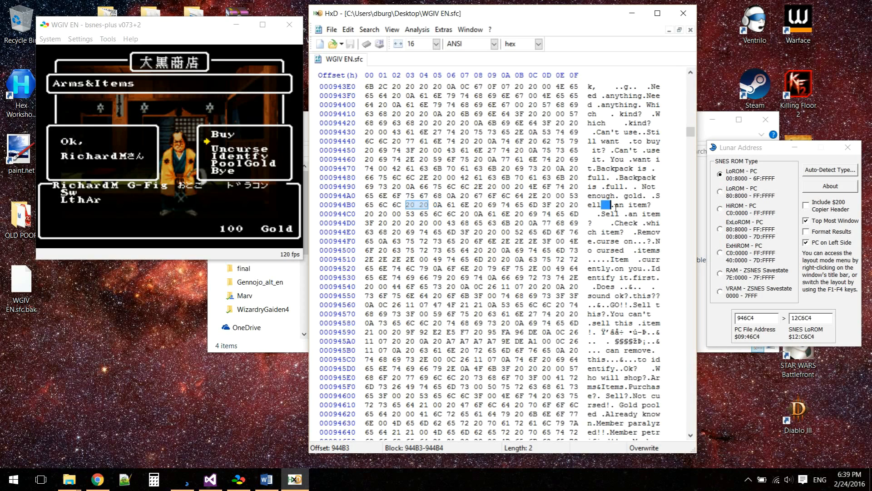
Overwrite the first "Sell an item?" string from offset 944B3 with a 0A line break directly followed by "an item?".
left_click(602, 204)
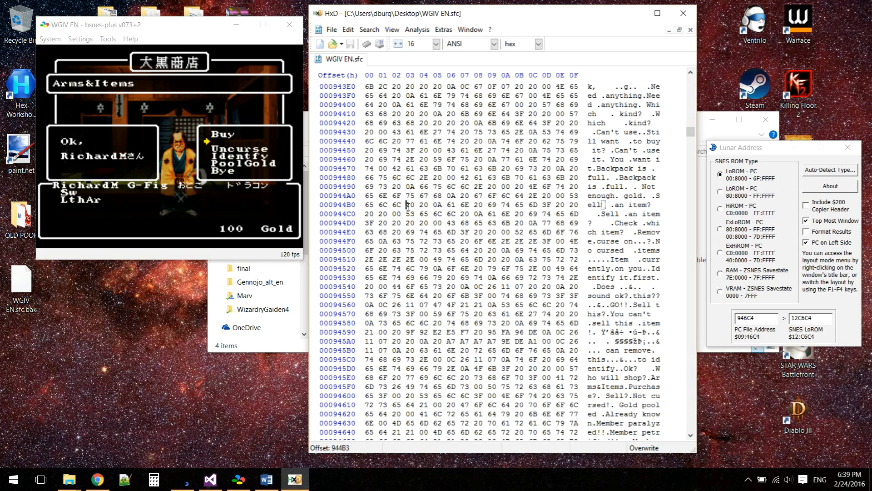
type("0a")
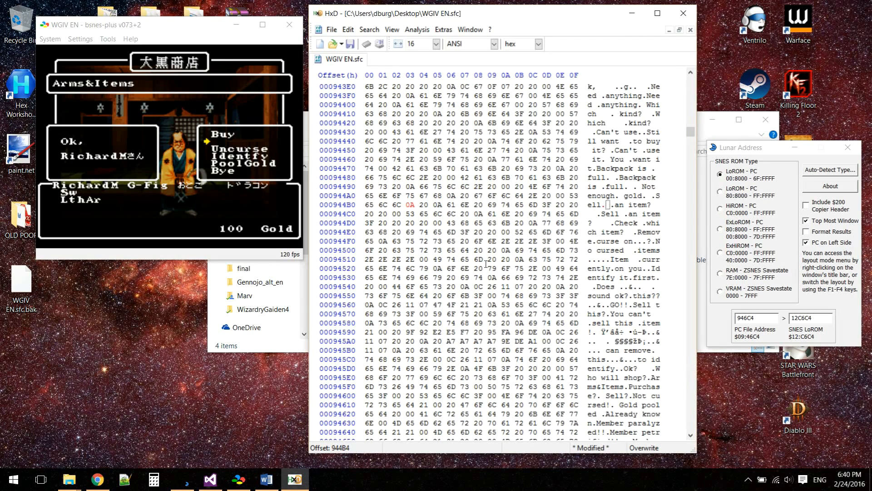
left_click(608, 208)
type("an item?")
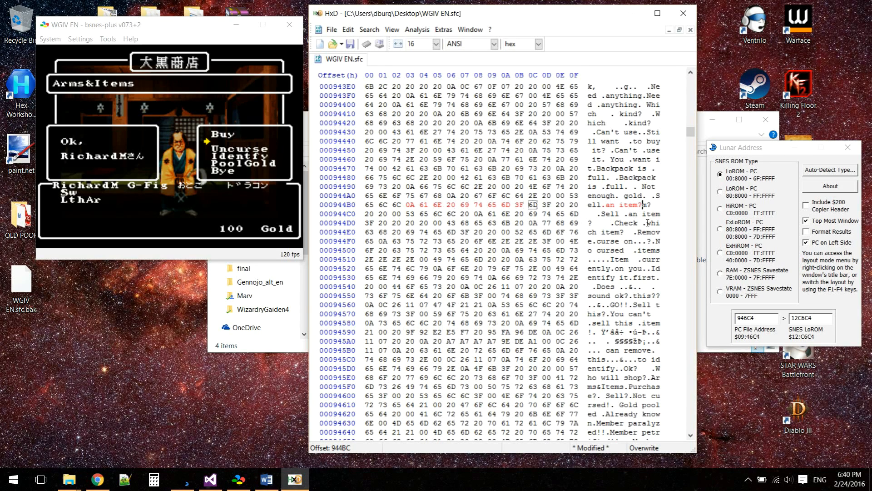
Fill the leftover bytes after the shortened first string with 00, from offset 944BC to 944C1.
left_click(534, 205)
type("0")
type("0000000")
type("0000")
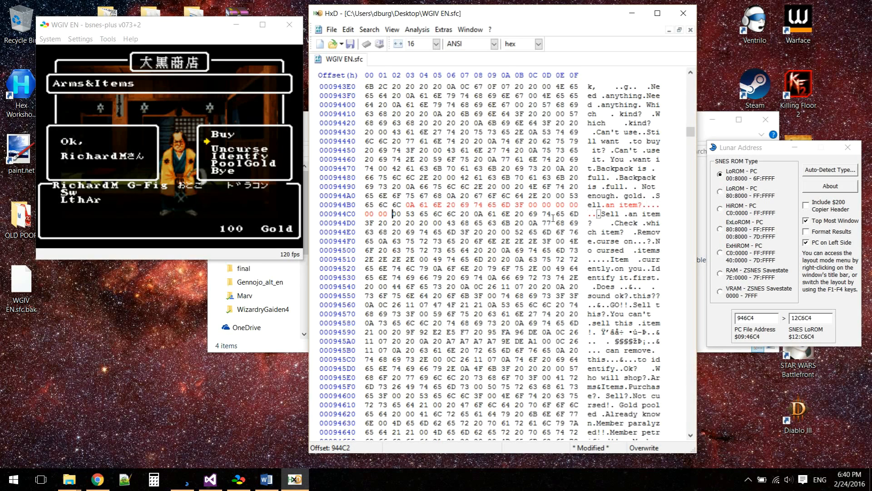
Compare where the two "Sell an item?" strings start and highlight the 00 byte at 944AE before the first one.
left_click(604, 215)
left_click(657, 197)
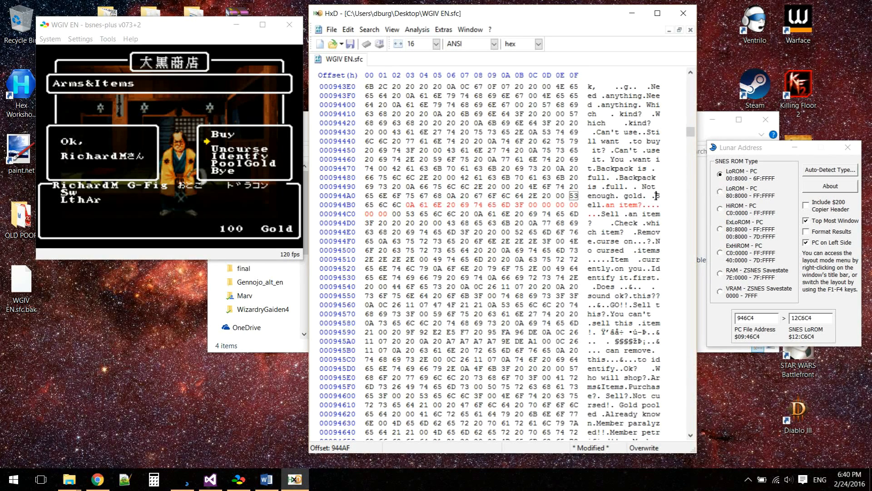
left_click(604, 213)
left_click(657, 196)
left_click_drag(560, 196, 571, 197)
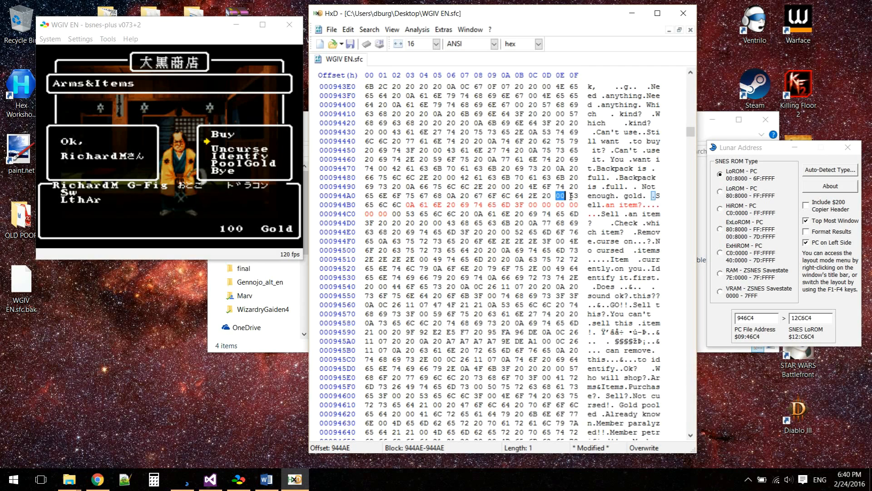
Mark the first "Sell" string's starting byte and convert its PC address 944AF to SNES LoROM in Lunar Address.
left_click(571, 196)
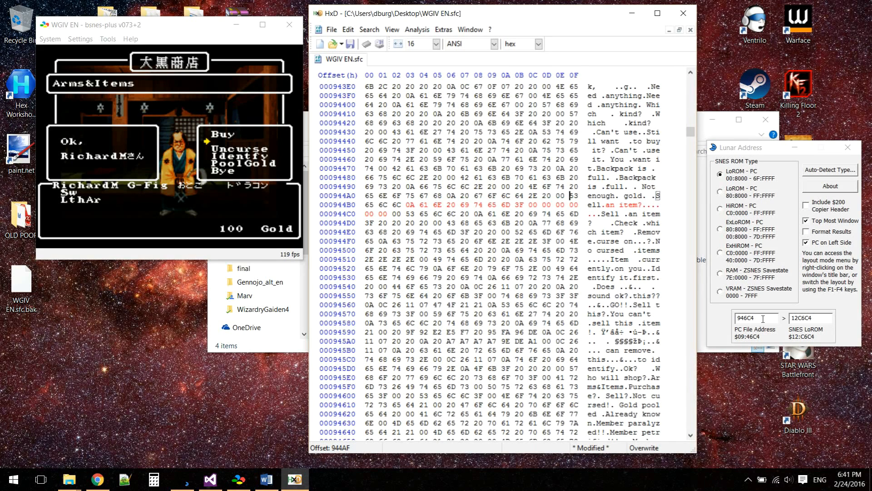
key("alt+Tab")
type("944AF")
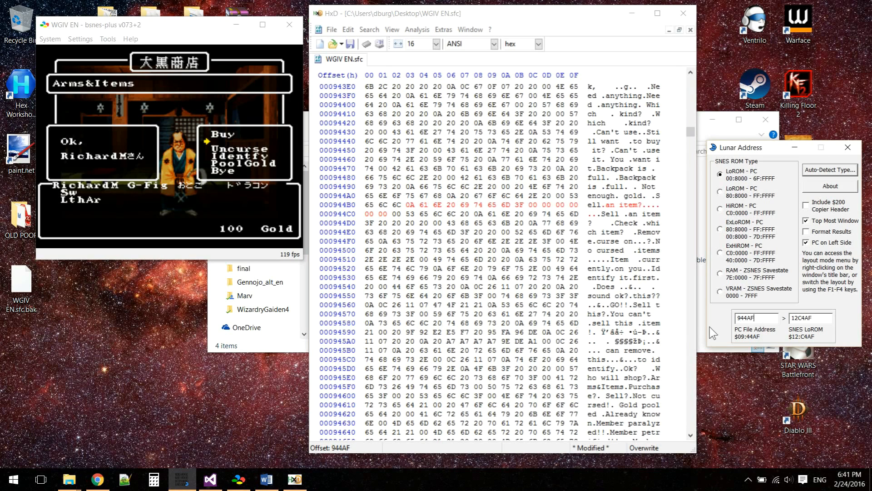
Highlight the bank byte and the "C4AF" part of the converted SNES LoROM address 12C4AF.
left_click_drag(815, 318, 799, 317)
left_click(817, 318)
left_click_drag(817, 317, 800, 318)
left_click(805, 318)
double_click(806, 318)
left_click(815, 318)
double_click(816, 319)
left_click(800, 318)
left_click_drag(799, 318, 813, 318)
Search the ROM in HxD for the byte-swapped pointer AFC4 as hex values.
left_click(616, 185)
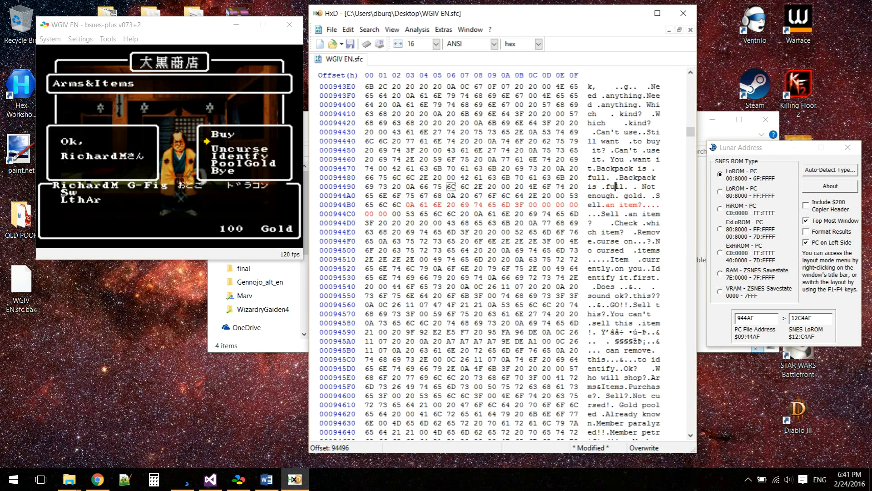
key("ctrl+f")
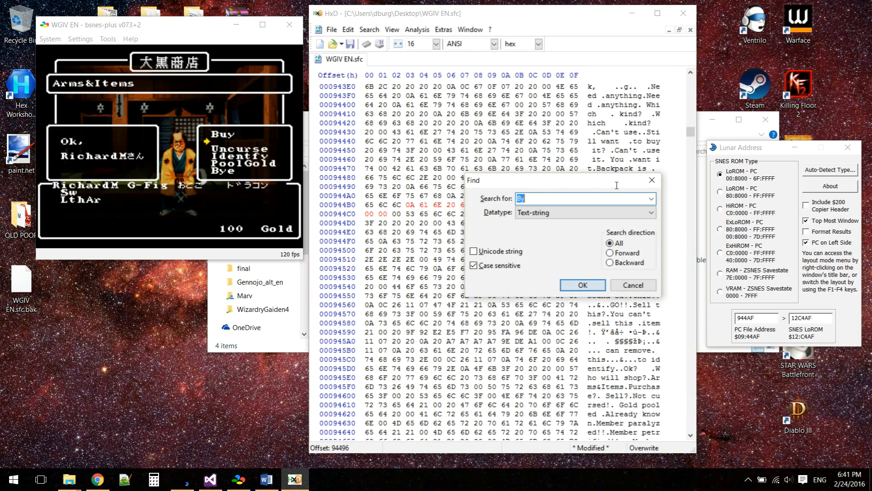
left_click(568, 220)
left_click(556, 232)
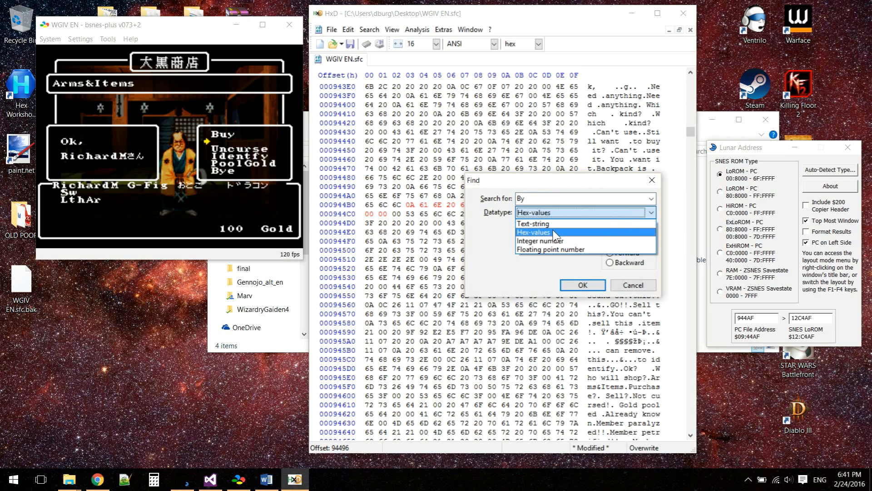
key("shift+Tab")
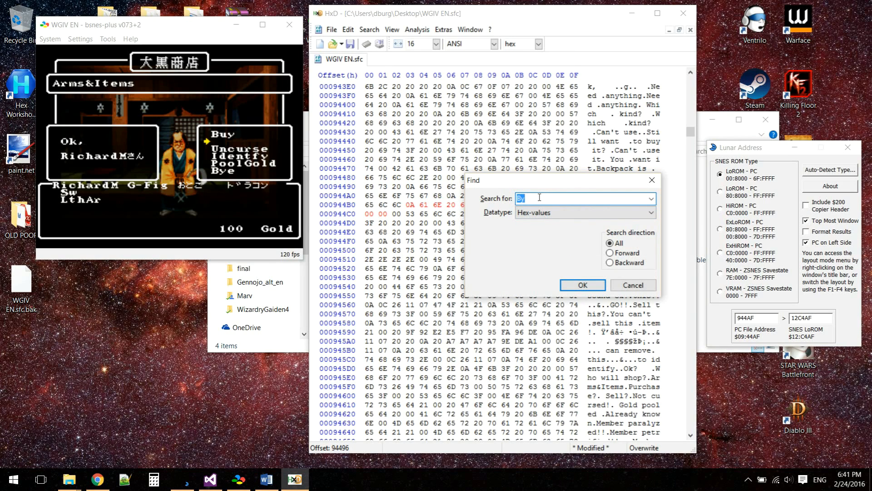
type("AFC4")
left_click(582, 285)
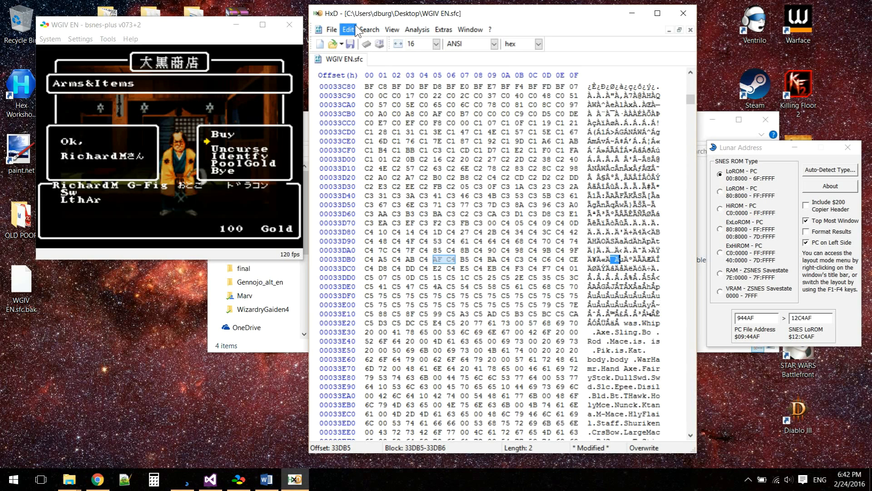
Go to offset 944AF and bring both "Sell an item?" strings into view.
left_click(334, 29)
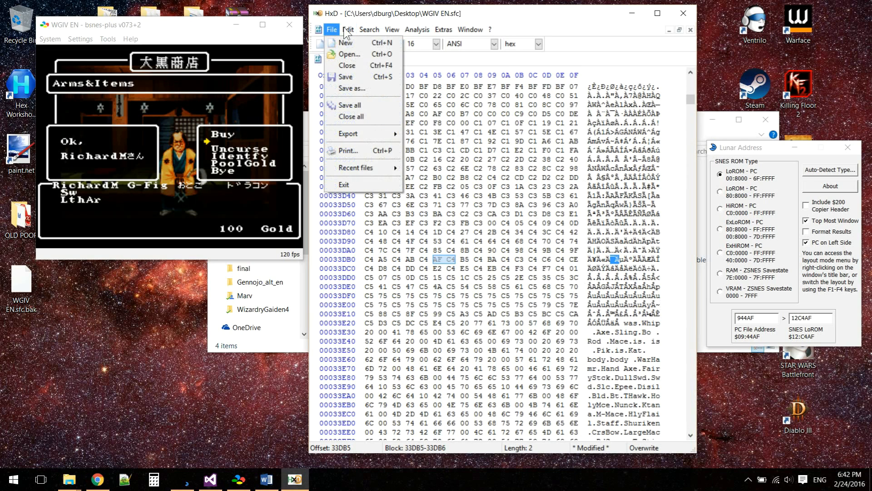
mouse_move(353, 29)
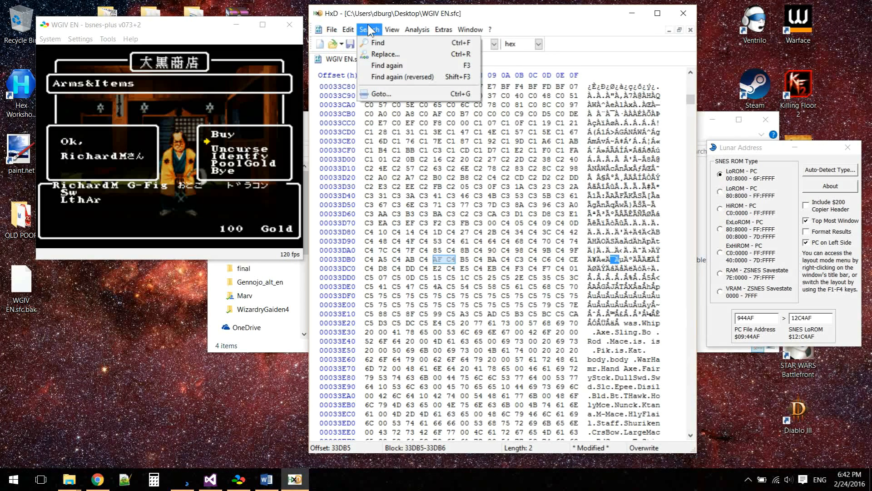
left_click(388, 92)
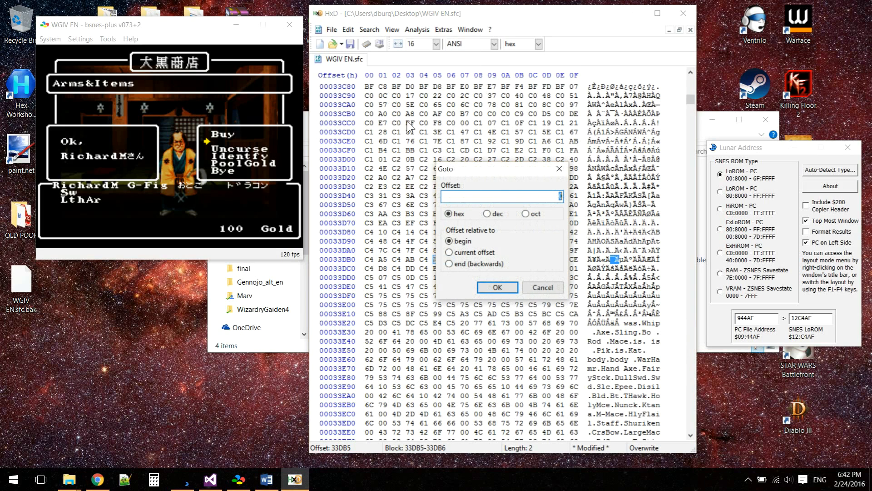
type("944AF")
key("Return")
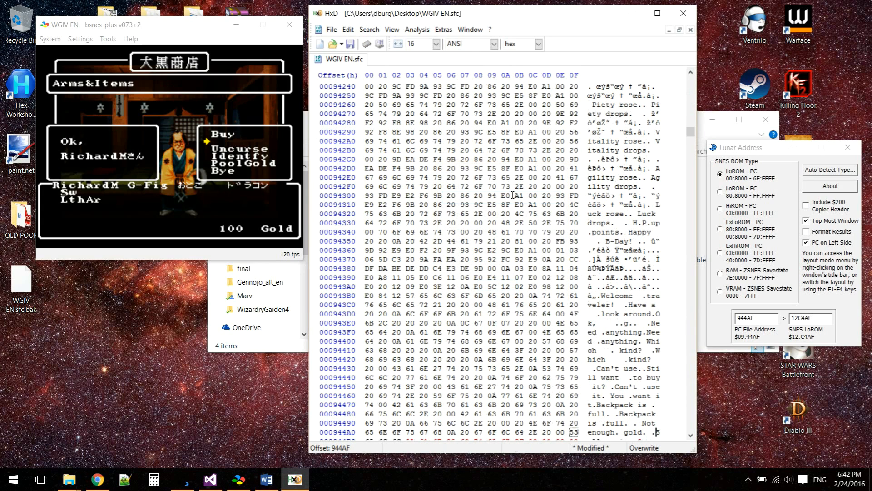
left_click(691, 435)
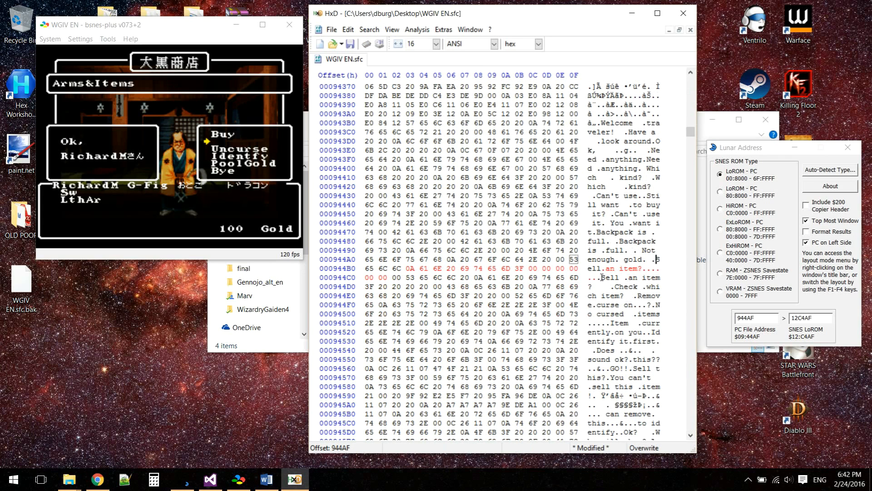
Compare the starts of the two "Sell an item?" strings with the surrounding shop dialogue.
left_click(601, 277)
left_click(598, 195)
left_click(620, 241)
left_click(602, 278)
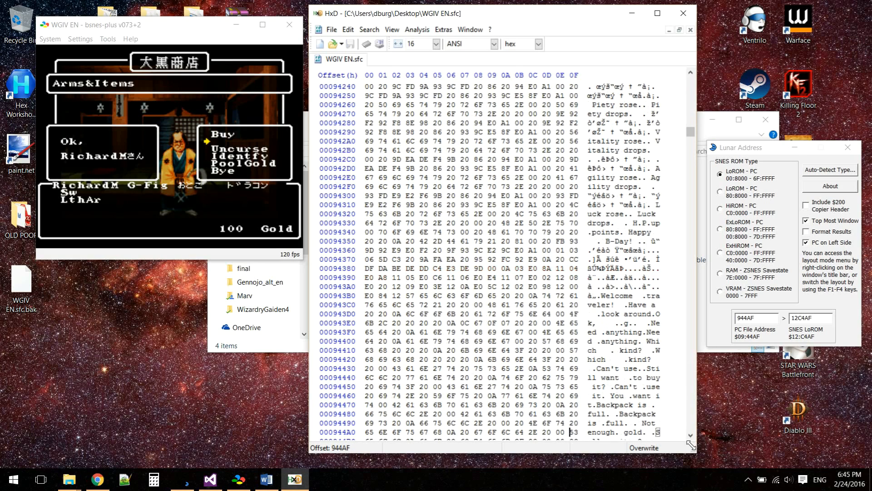
left_click(690, 435)
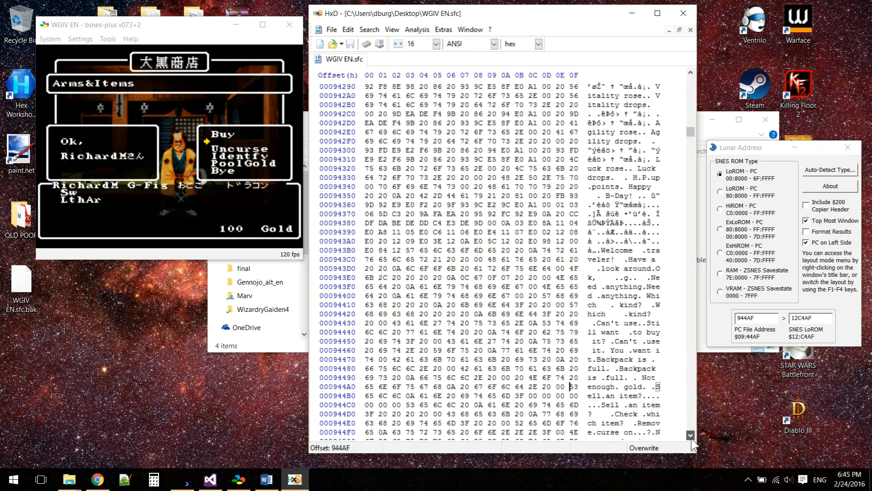
left_click(690, 435)
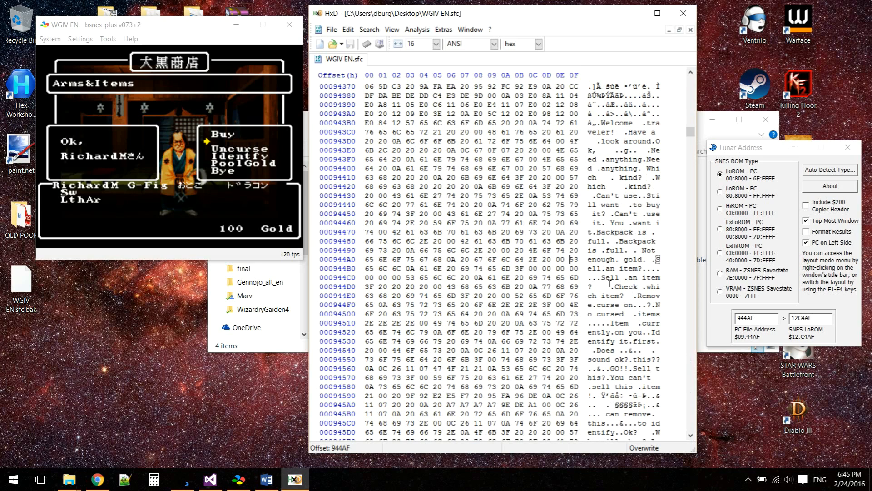
Append "POOP" to the second "Sell an item?" string at offset 944D1 and save the ROM.
left_click_drag(602, 277, 622, 278)
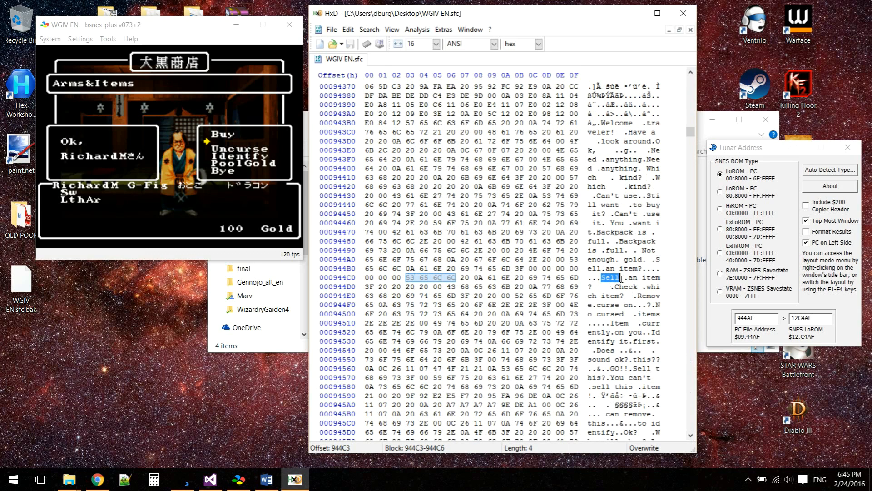
left_click(595, 286)
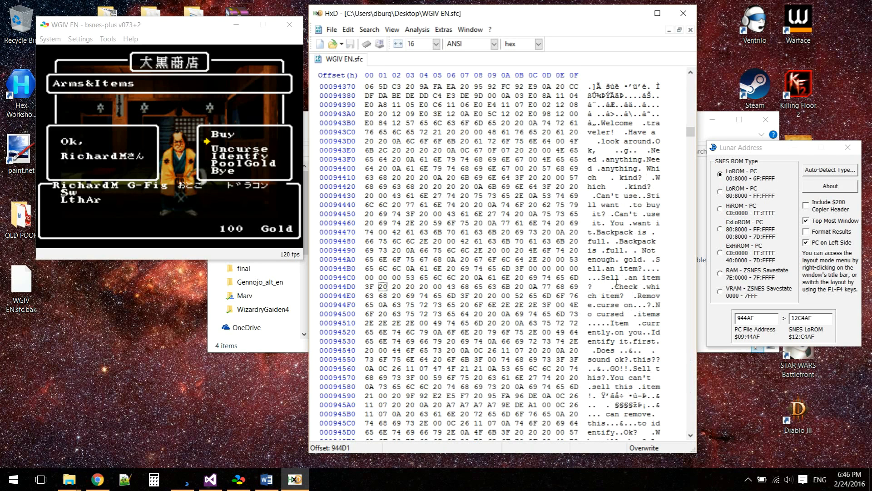
type("POOP")
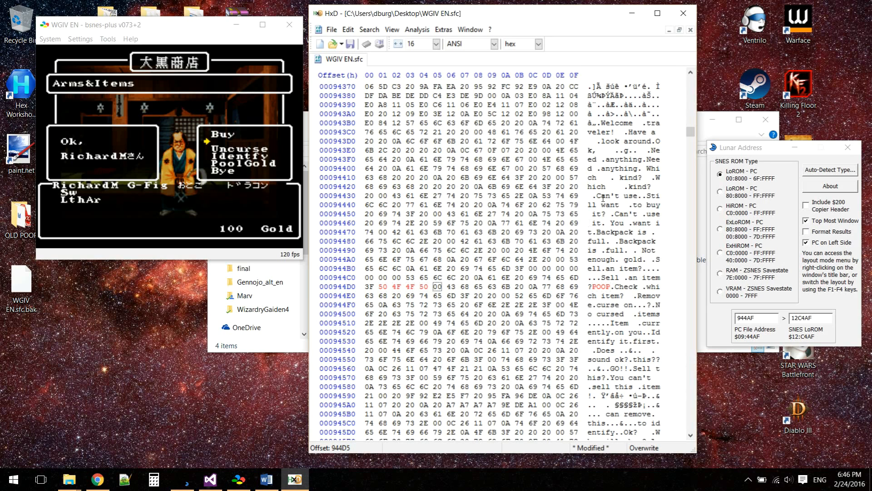
left_click(349, 44)
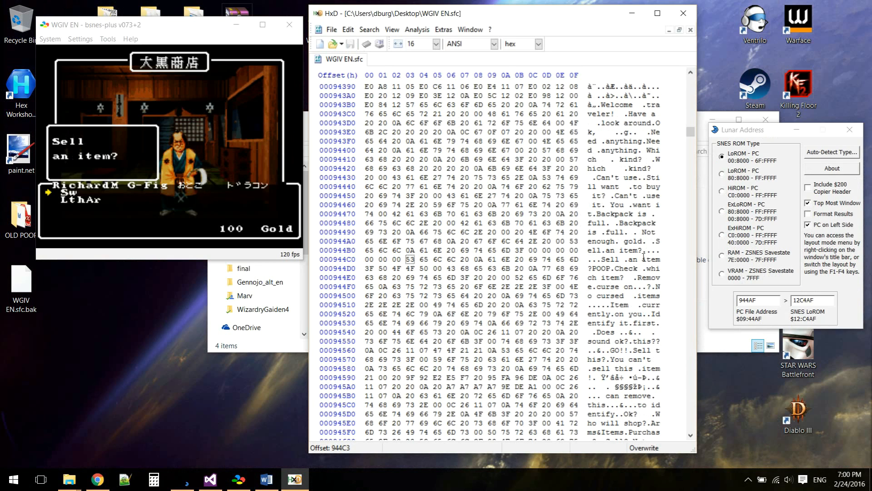
Highlight "C4AF" in the converted SNES address and search the ROM for hex AFC4 through to its third occurrence.
left_click_drag(810, 297, 801, 300)
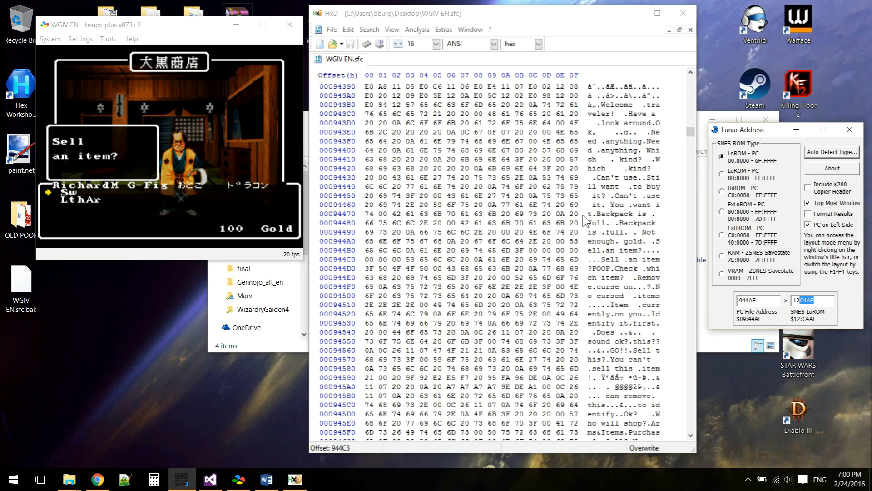
left_click(610, 332)
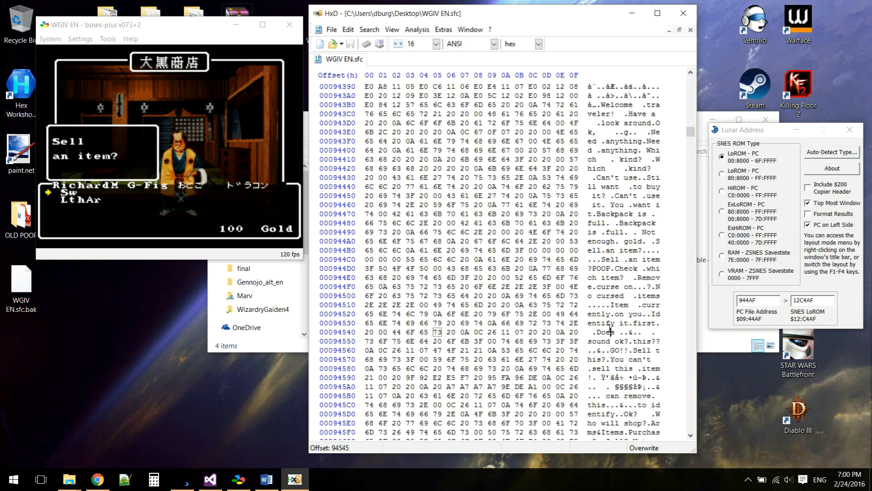
key("ctrl+f")
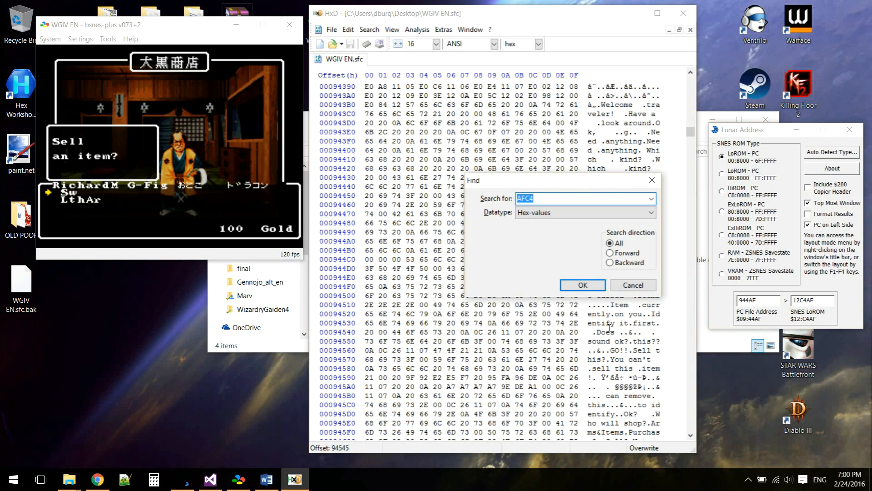
left_click(583, 285)
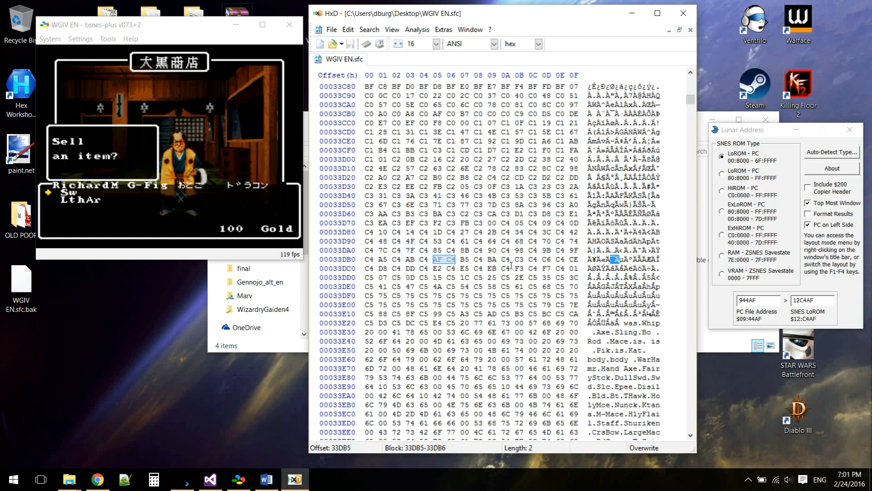
key("F3")
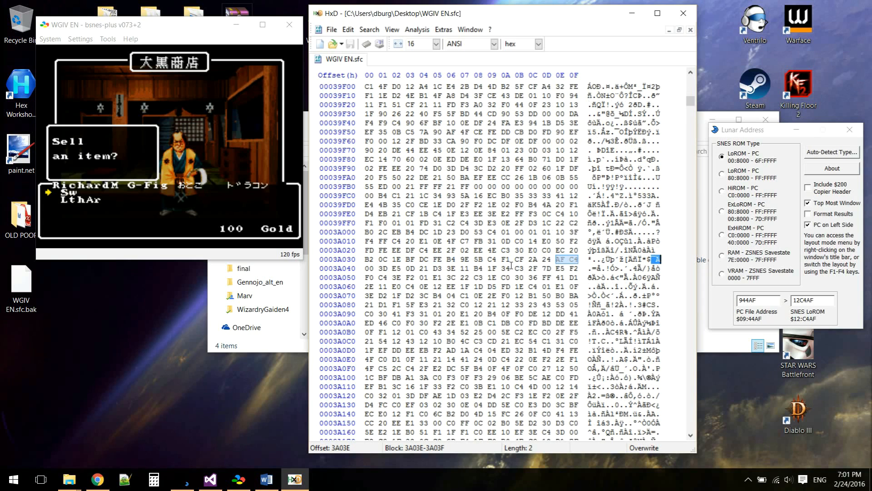
key("F3")
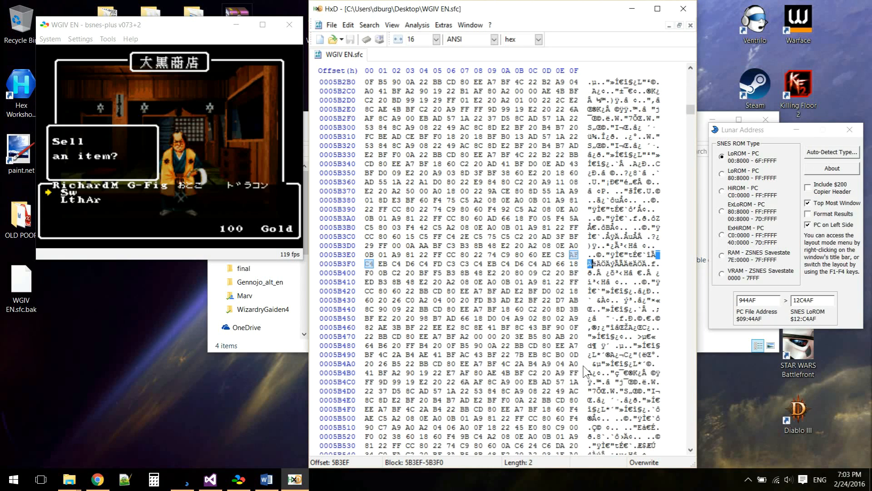
Highlight the pointer bytes C3 C4 at offset 5B3F7, just after the AFC4 match.
left_click(691, 450)
left_click(691, 450)
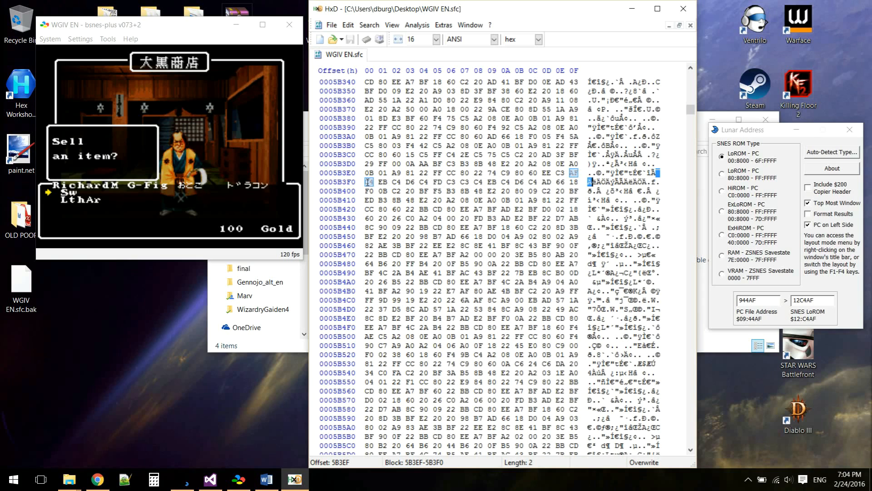
left_click_drag(462, 182, 481, 182)
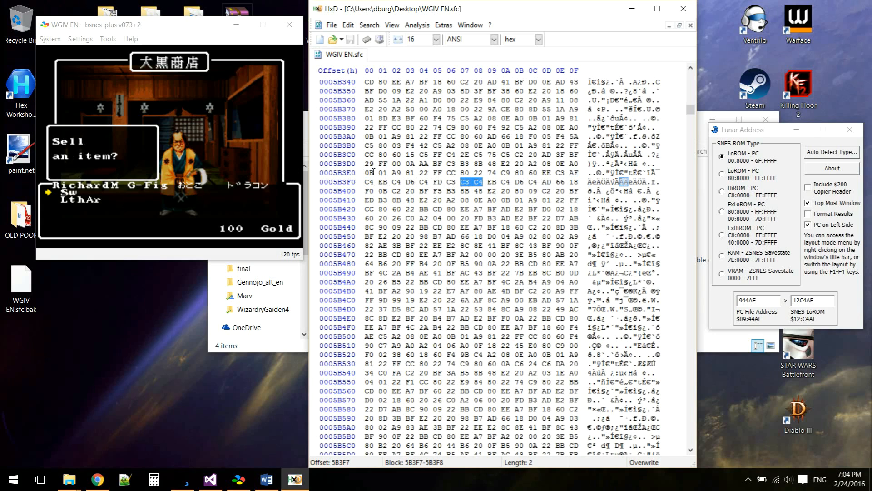
Change the pointer byte at offset 5B3EF, in the AFC4 match, to C3 and save the ROM.
left_click(368, 182)
left_click_drag(367, 182, 372, 182)
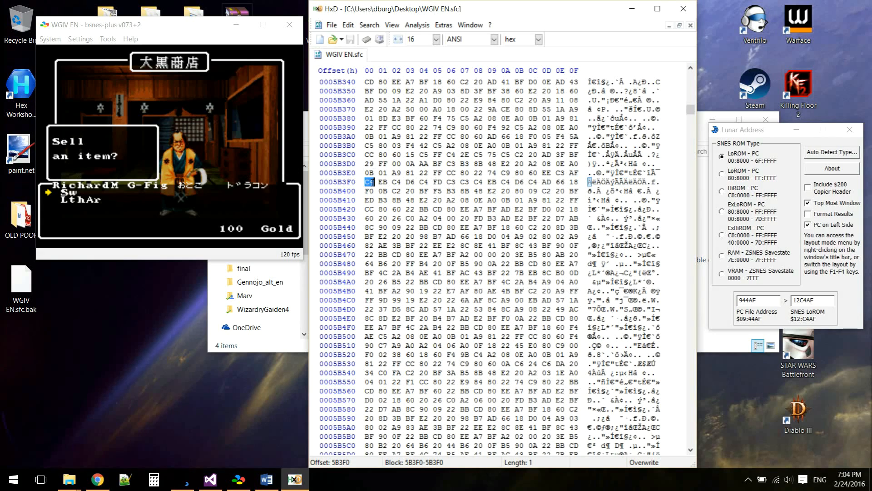
left_click_drag(571, 173, 575, 173)
left_click(573, 173)
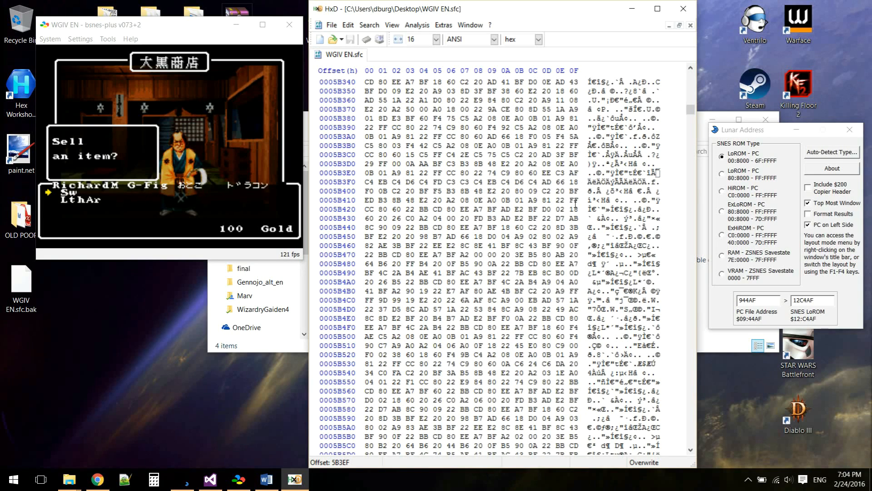
type("c3")
left_click(353, 41)
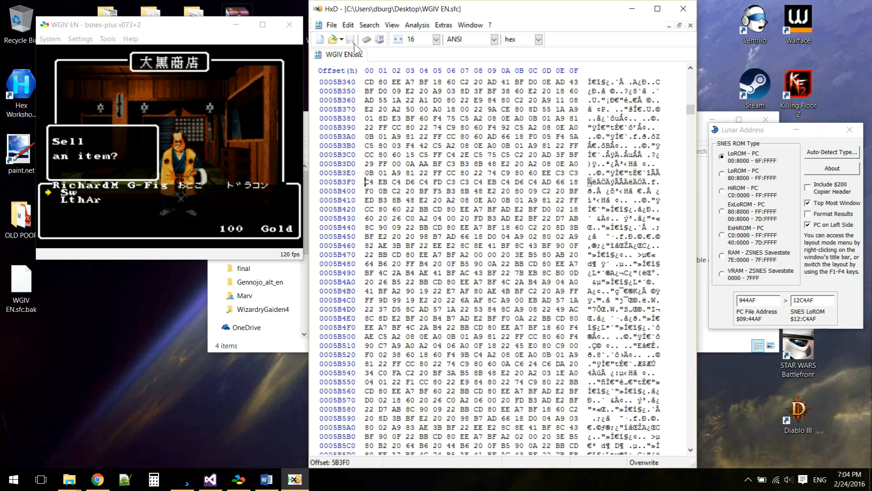
Reload the ROM in the emulator, add the six characters to the party at the bar, and return to town.
left_click(56, 38)
left_click(64, 72)
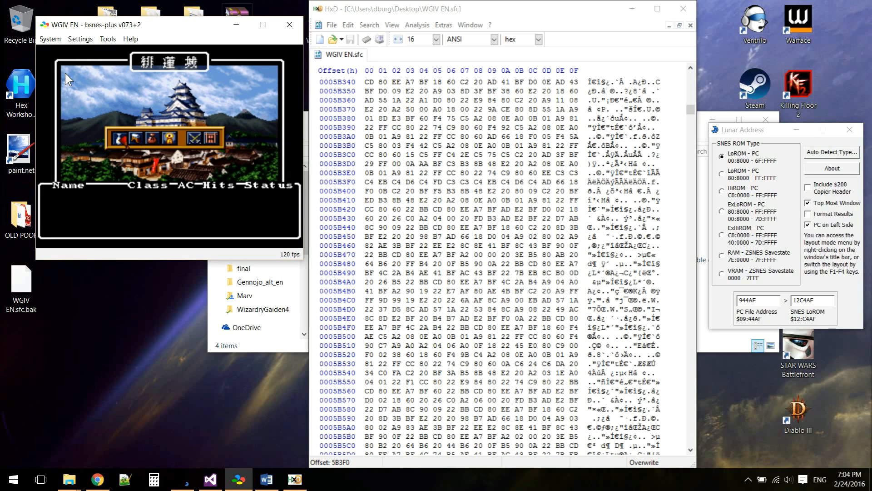
key("x")
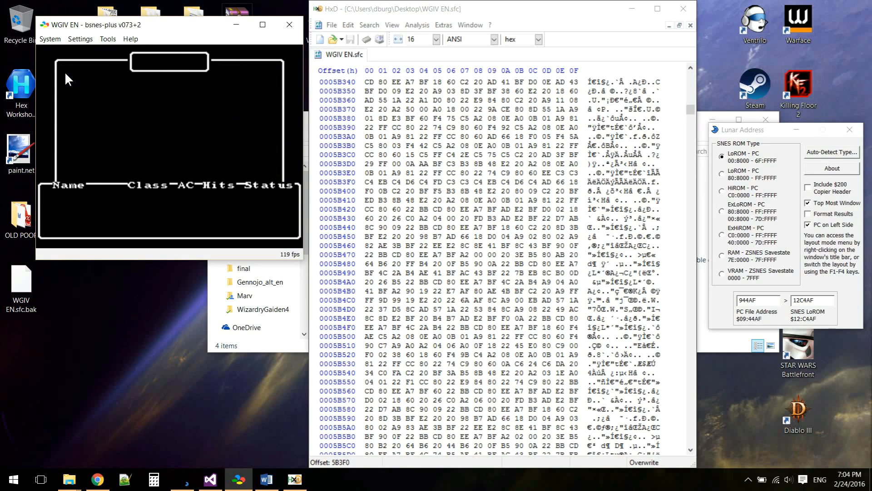
key("x")
key("x")
key("x")
key("x")
key("x")
key("x")
key("x")
key("z")
Enter the shop with the first party member and open the sell prompt to check its text.
key("Right")
key("x")
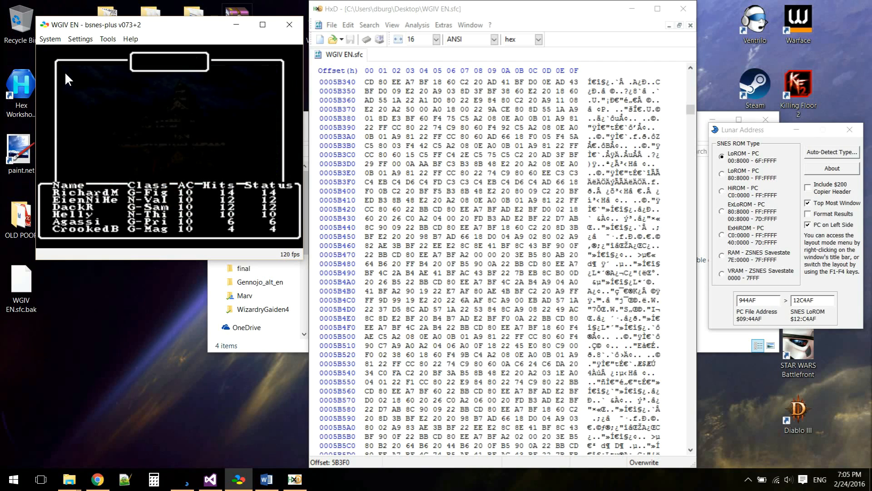
key("x")
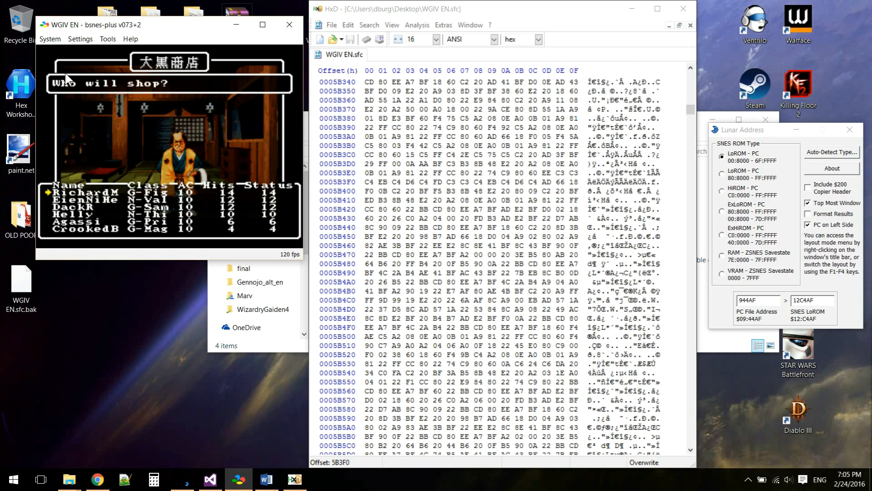
key("x")
key("Down")
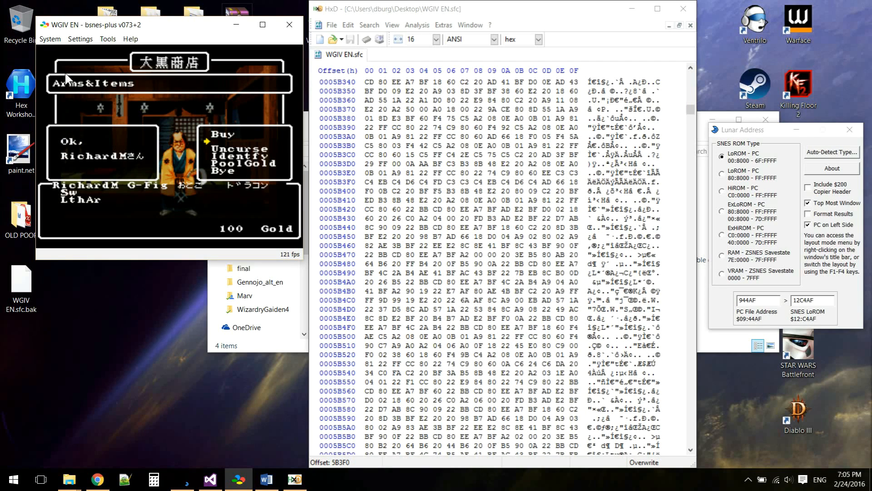
key("x")
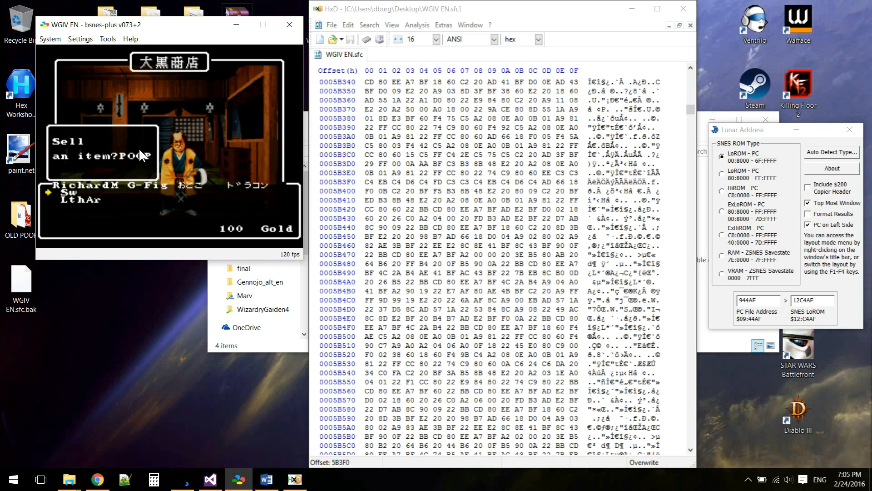
Restore the pointer byte at offset 5B3EF to AF in the ROM.
left_click(539, 26)
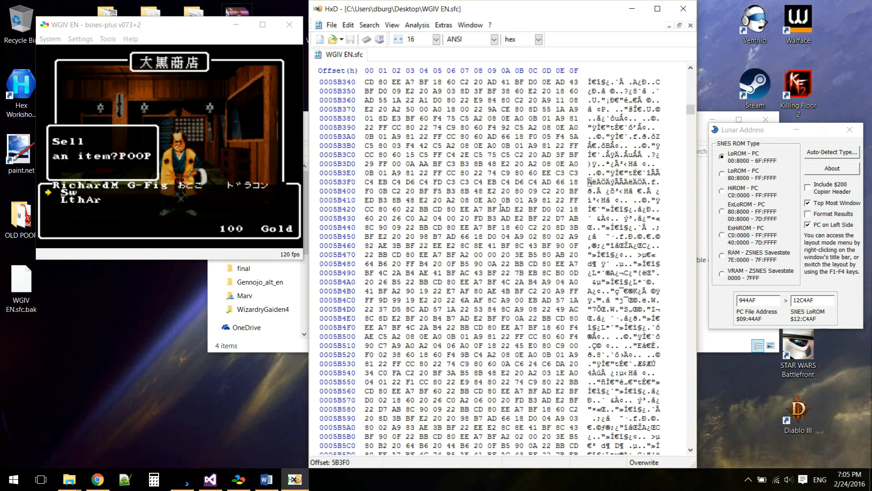
key("Left")
key("Left")
key("Right")
type("AF")
Set the second pointer's first byte at offset 5B3F7 to AF and save the ROM.
key("Right")
key("Right")
key("Right")
key("Right")
key("Right")
key("Right")
key("Right")
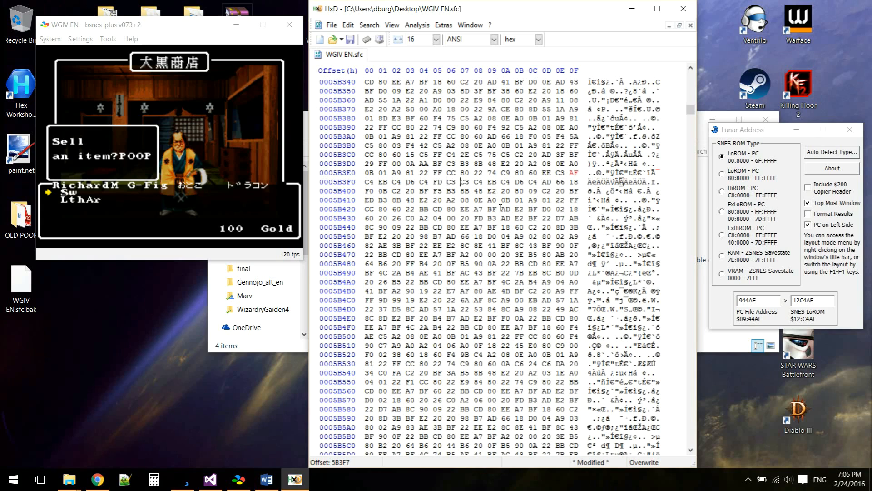
type("AF")
key("Right")
key("Right")
key("Right")
key("Right")
key("Right")
key("Right")
key("Left")
key("Left")
key("Left")
key("Left")
key("Left")
key("Left")
key("Left")
key("Left")
key("Left")
key("Right")
key("Right")
left_click(350, 42)
Go to offset 944AF and highlight the first "Sell an item?" string through 944BB.
left_click(368, 25)
left_click(386, 87)
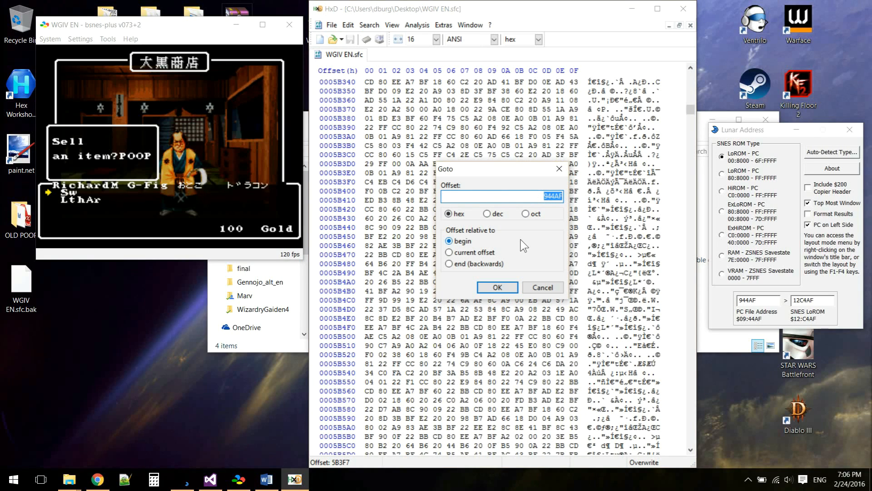
left_click(502, 288)
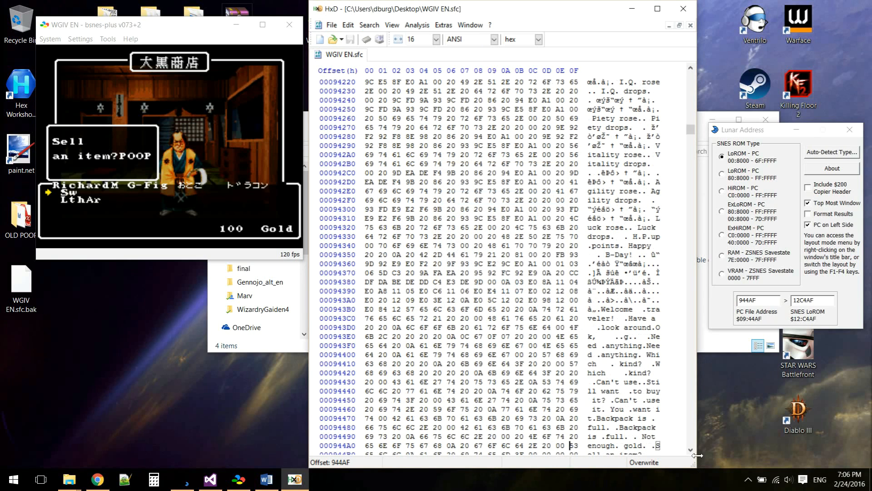
left_click(690, 449)
left_click(690, 450)
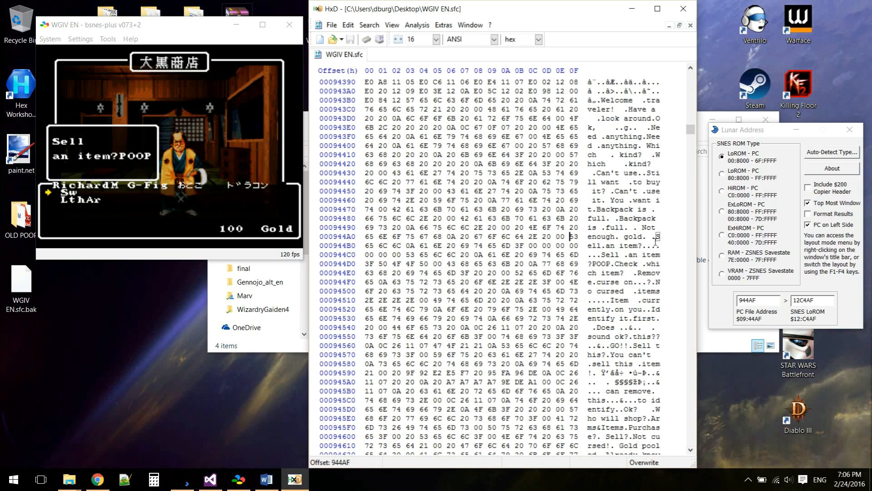
mouse_move(657, 236)
left_mouse_down()
mouse_move(660, 245)
mouse_move(642, 243)
left_mouse_up()
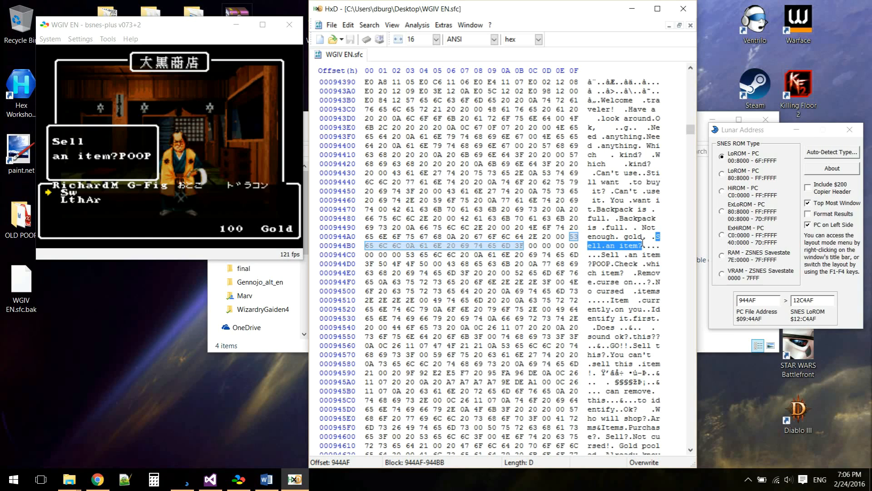
Overwrite the duplicate "Sell an item?POOP" string from offset 944C3 through 944D4 with 00 bytes.
left_click(604, 255)
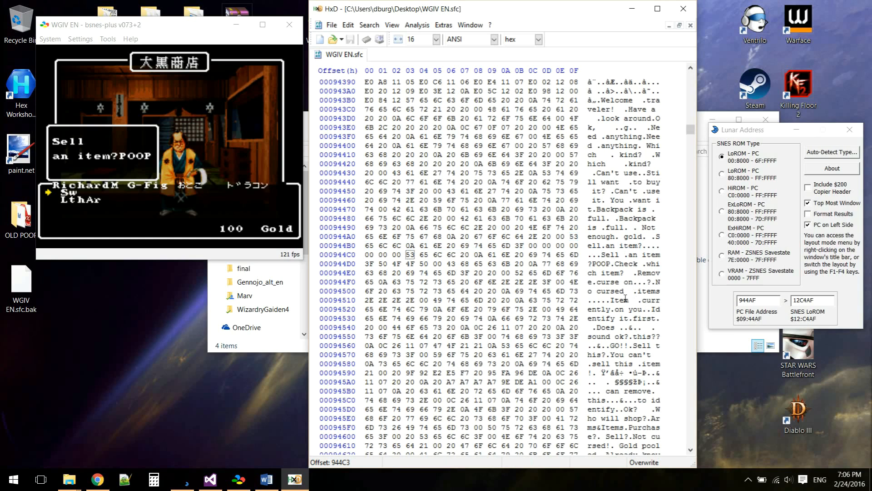
type("000")
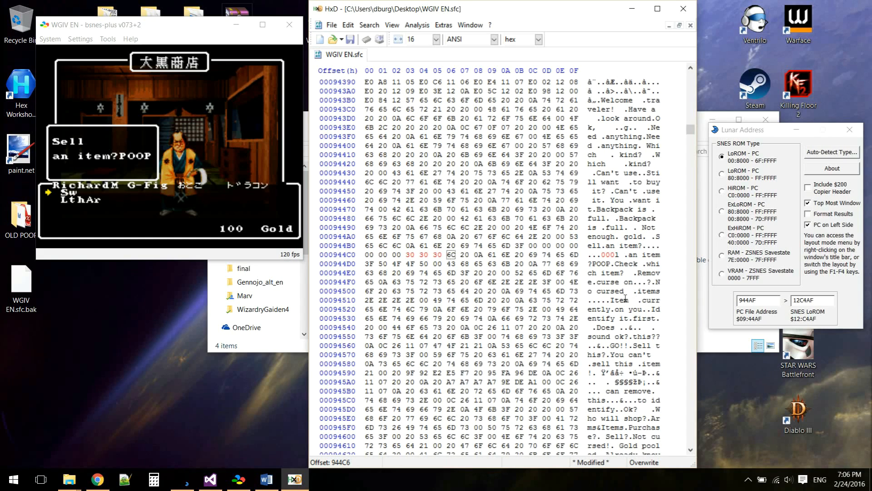
left_click(409, 255)
type("00 00 00 00 00 00 00 00 00 00 00 00 00 00 05")
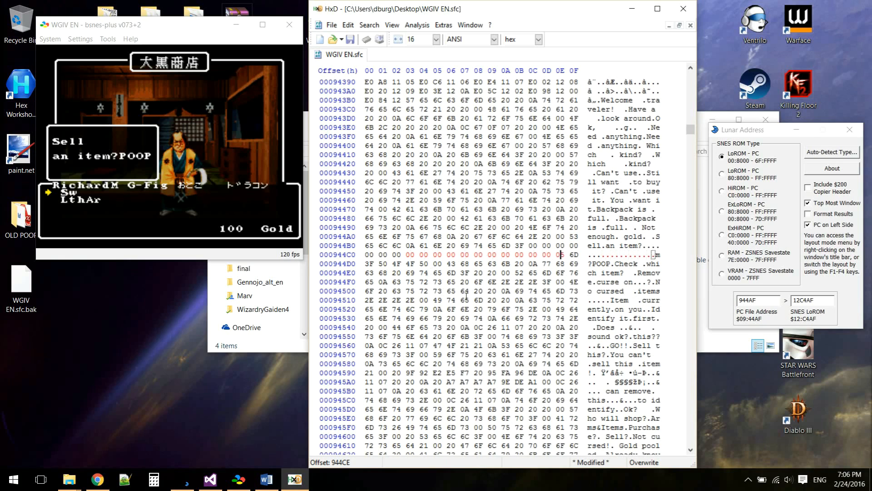
type("00 00 00 00 0")
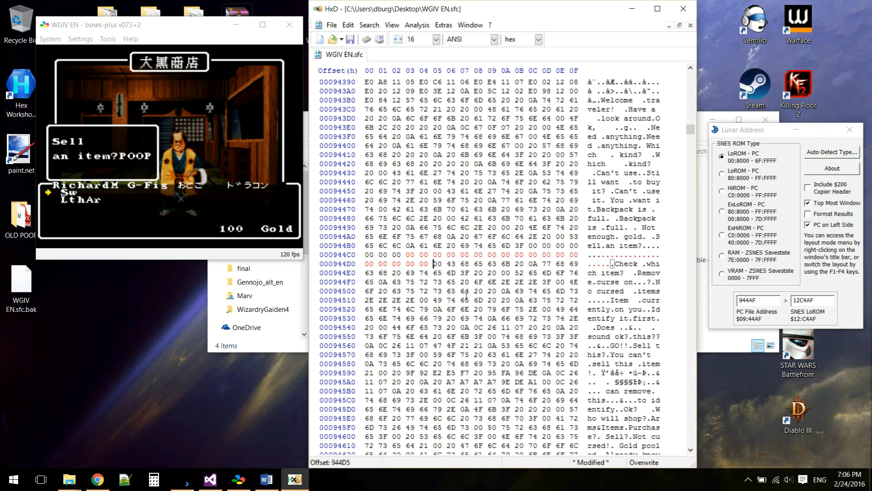
Examine the free bytes starting at offset 944BD, and back out to the shop menu in the game.
key("Right")
key("Right")
key("Right")
key("Right")
key("Right")
key("Left")
key("Left")
key("Left")
key("Left")
key("Left")
key("Up")
key("Up")
key("Right")
key("Right")
key("Right")
key("Right")
key("Right")
key("Right")
key("Right")
key("Right")
left_click(164, 21)
key("z")
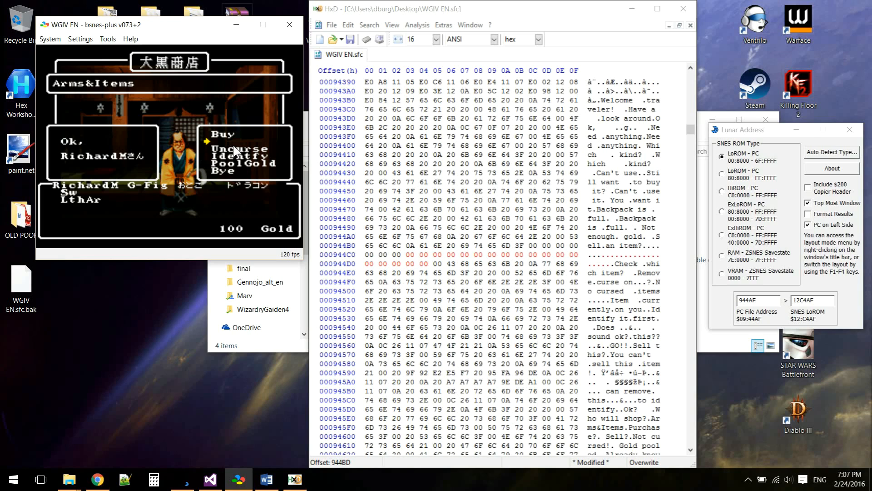
Write "Sell" into the free space at offset 944BD and save the ROM.
left_click(648, 248)
key("Left")
key("Right")
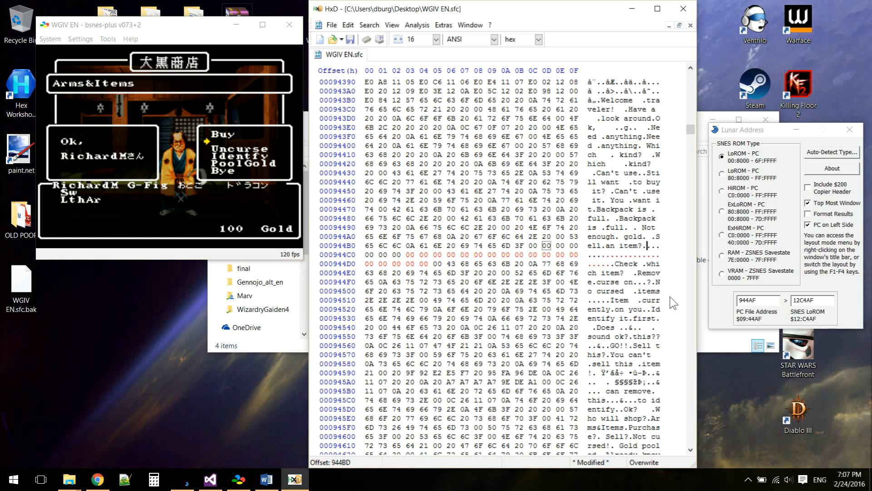
type("Sell")
left_click(348, 40)
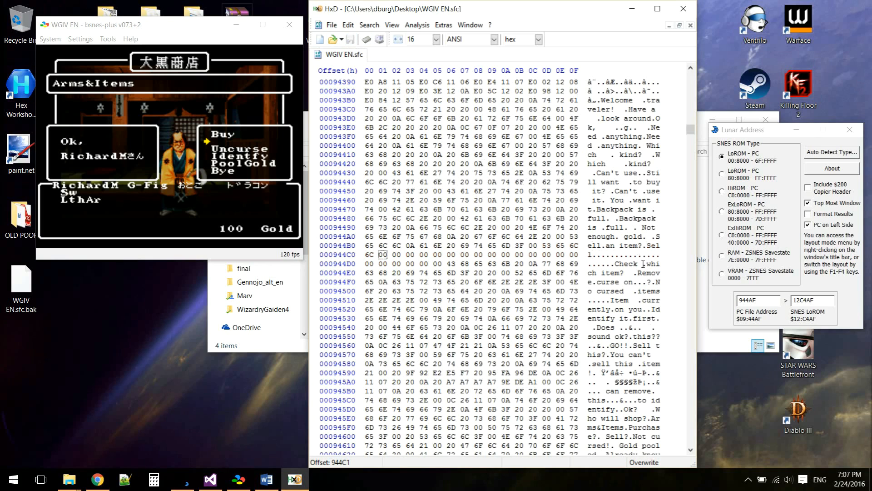
Convert PC file address 944BD to its SNES LoROM address and check the last digits.
left_click(648, 246)
left_click_drag(766, 300, 644, 304)
type("9")
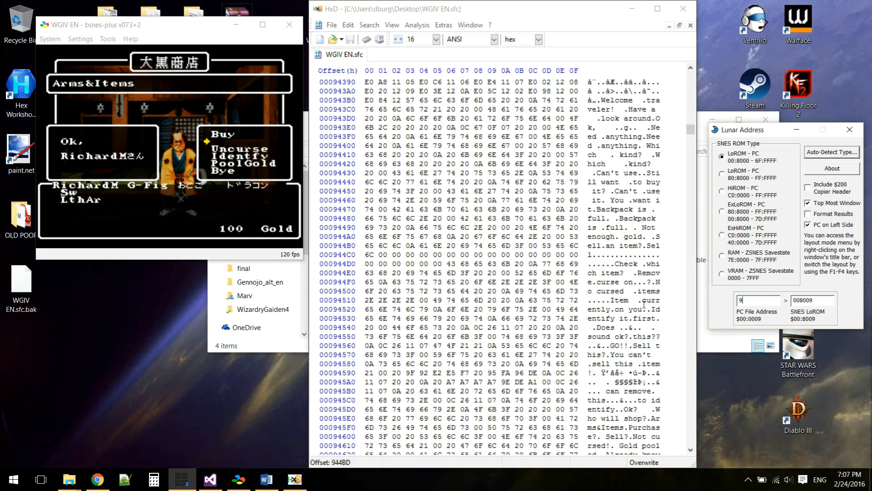
type("44BD")
left_click_drag(815, 301, 809, 300)
Find the shop menu text and highlight the pointer table before "Buy", from offset 946AC to 946C3.
left_click_drag(691, 451, 691, 451)
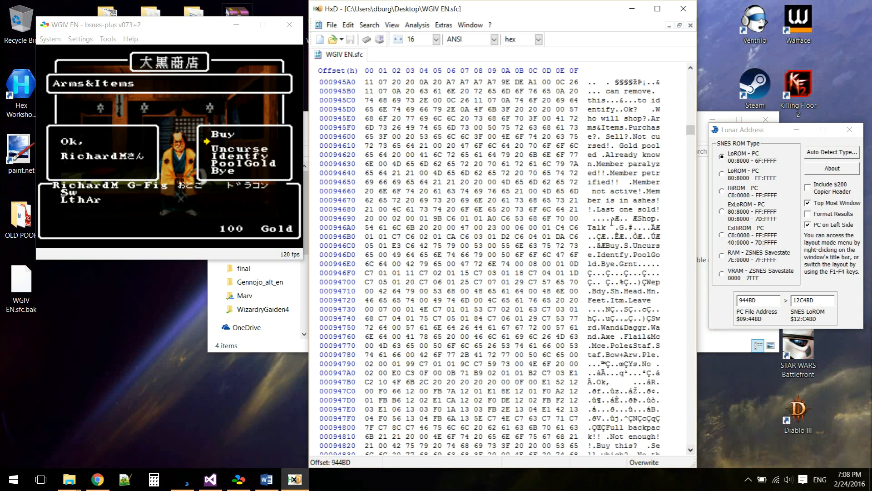
left_click(606, 246)
left_click_drag(531, 227, 423, 245)
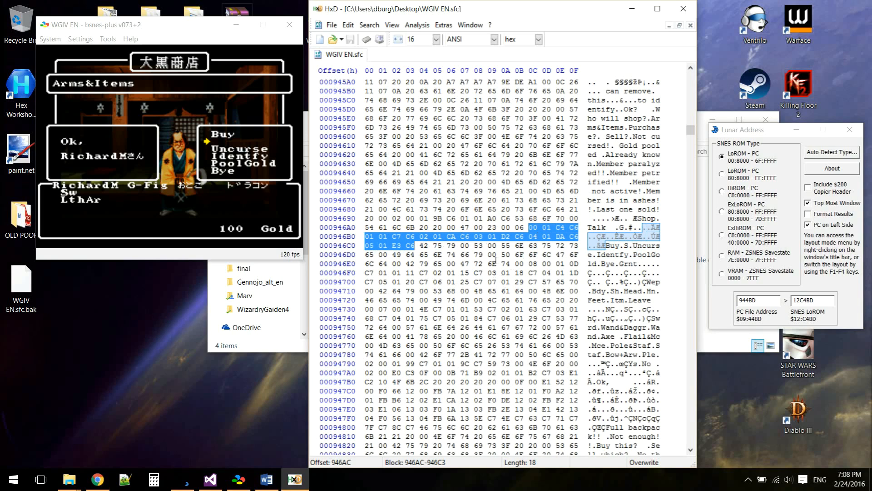
right_click(455, 237)
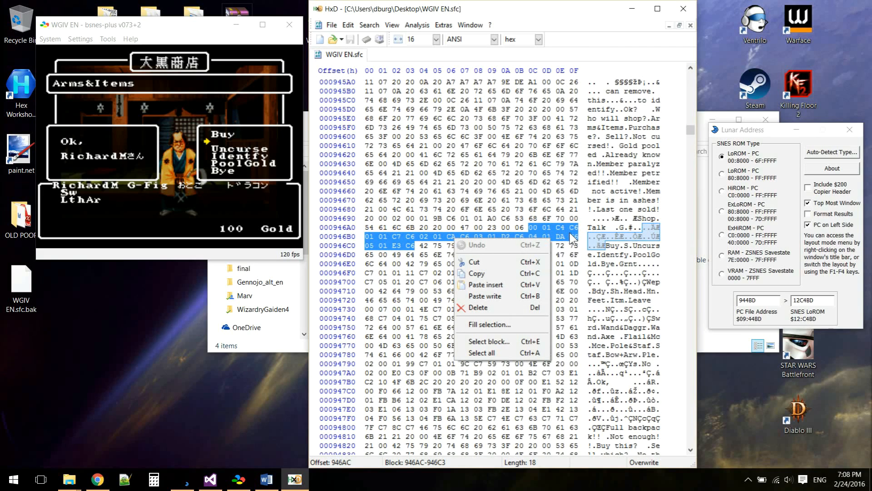
Highlight the bytes 01 01 at offset 946B0, followed by the pointer bytes C7 C6 at 946B2.
left_click(366, 236)
left_click_drag(366, 236, 385, 237)
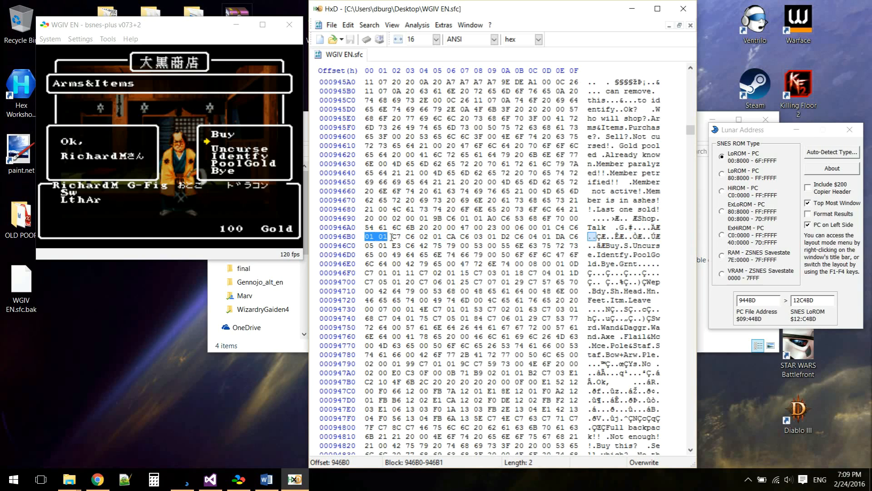
left_click_drag(365, 236, 393, 238)
left_click(396, 237)
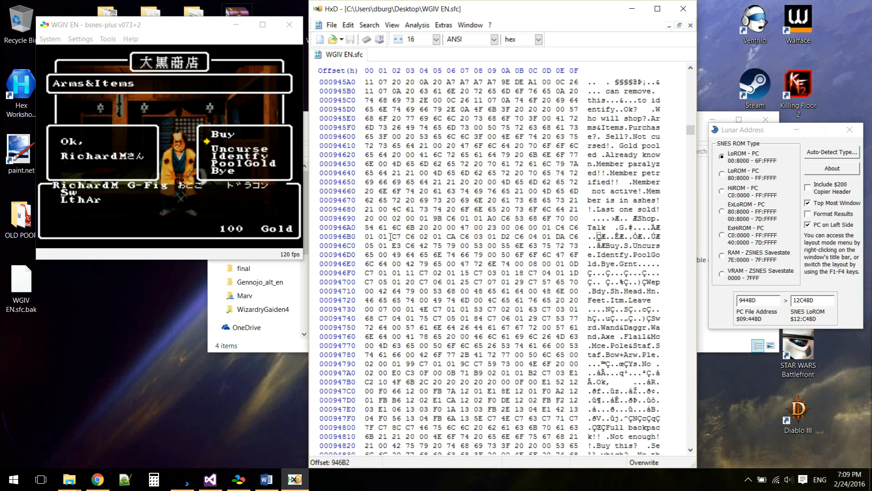
left_click_drag(392, 236, 411, 236)
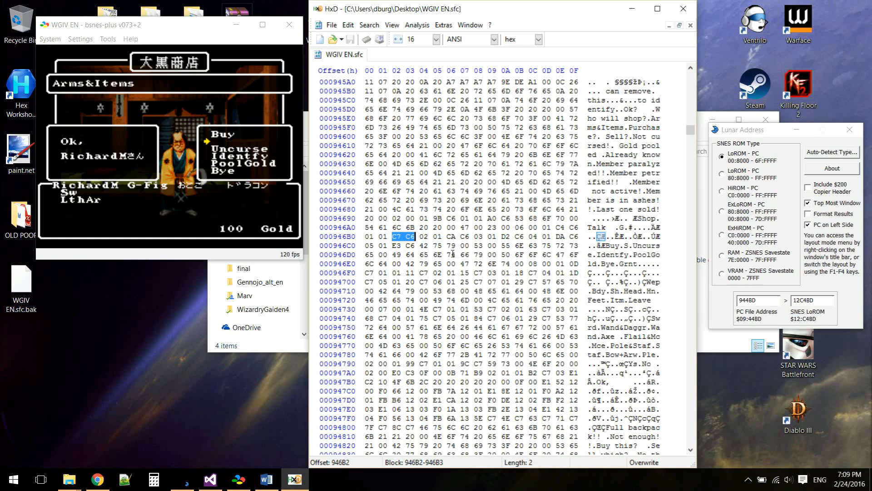
Change the menu pointer at offset 946B2 to BD C4 and save the ROM.
left_click_drag(410, 236, 415, 236)
type("c4")
left_click(393, 236)
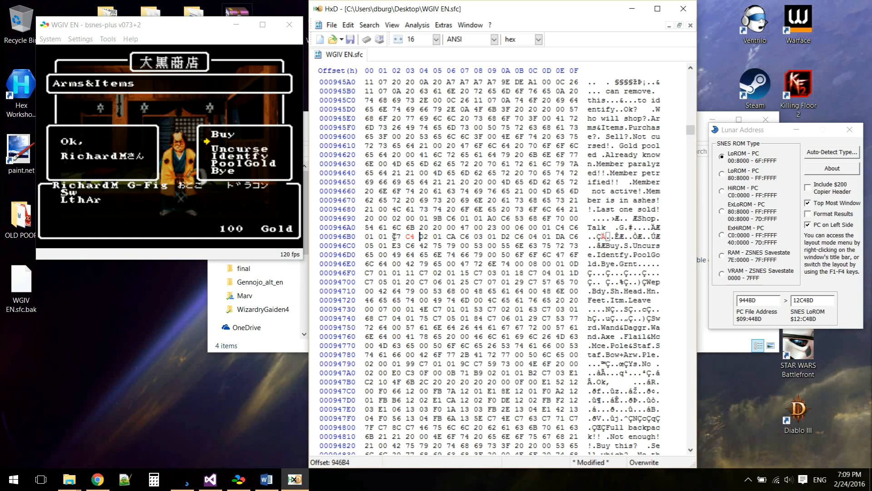
type("bd")
left_click(351, 39)
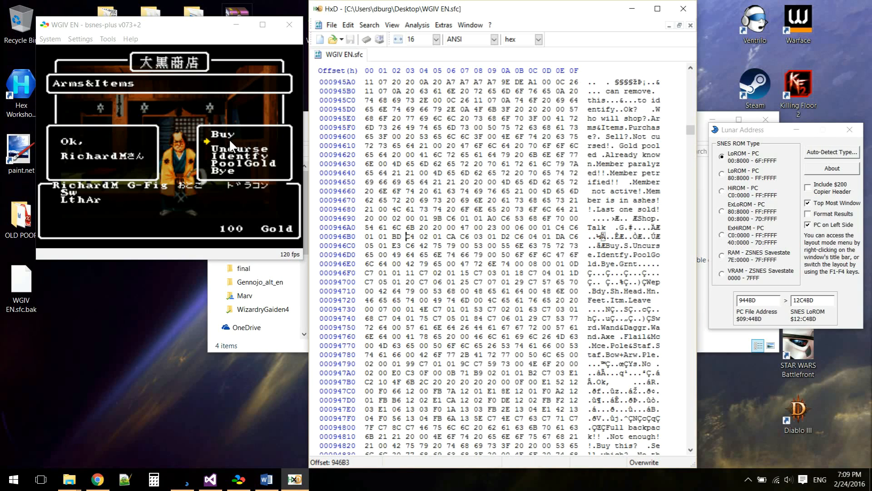
Reload the edited ROM in the emulator and add the six characters to the party at the Benten Bar.
left_click(48, 37)
left_click(56, 71)
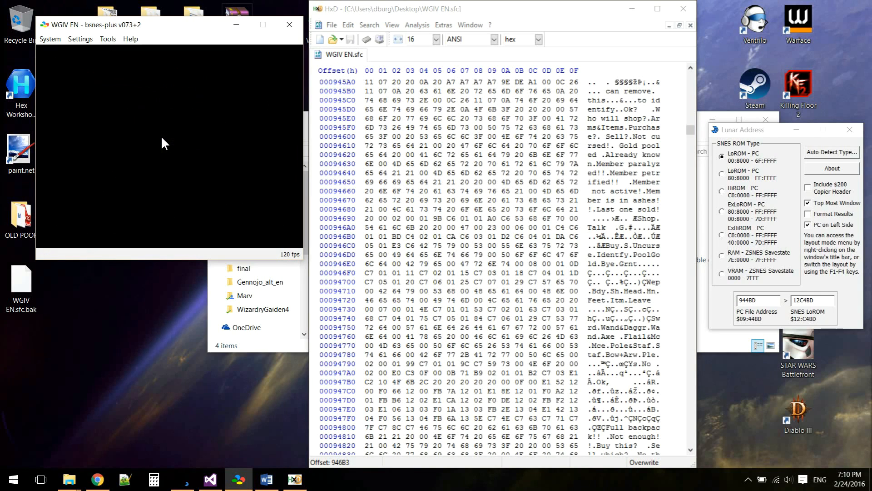
key("x")
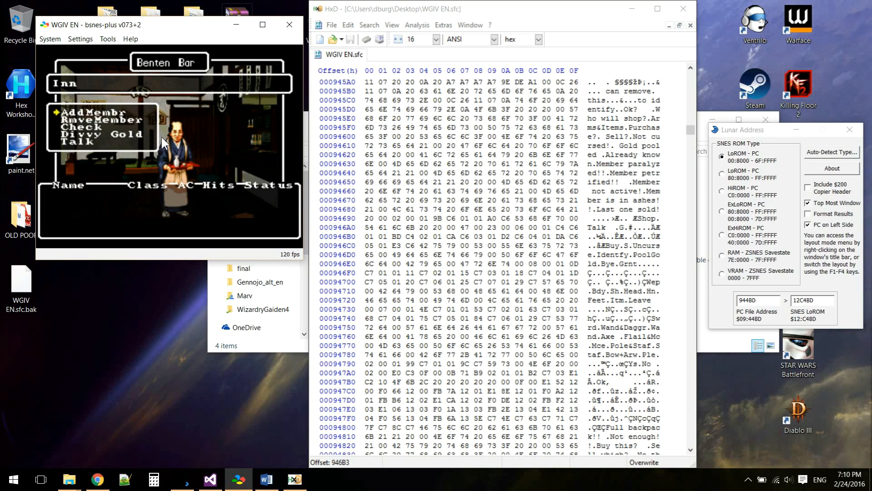
key("x")
key("x")
key("x")
key("x")
key("x")
key("x")
key("x")
key("z")
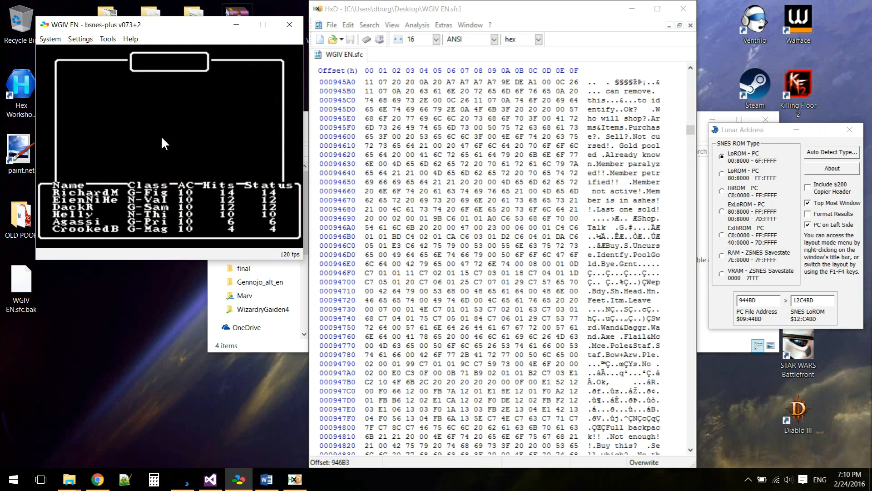
Enter the shop, choose the first party member as shopper and examine the entries of the Arms&Items menu.
key("x")
key("x")
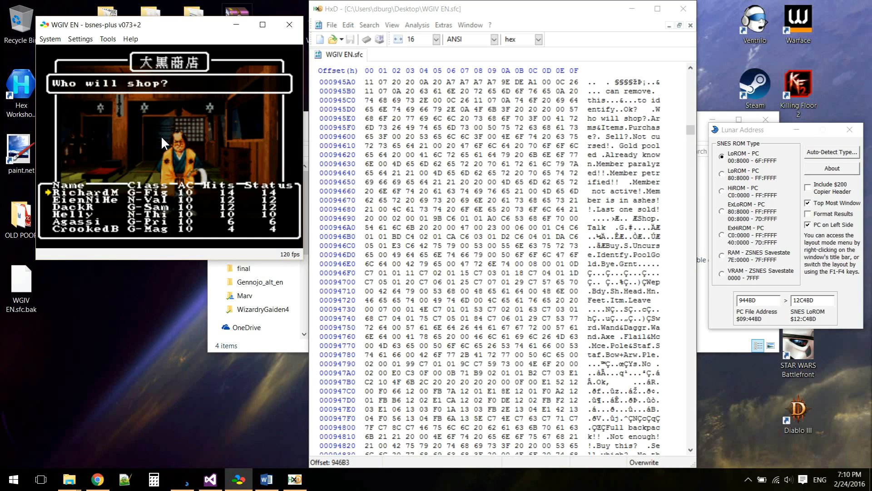
key("x")
key("Down")
key("Down")
key("Up")
key("Up")
key("Down")
key("Up")
key("Up")
key("Down")
key("Down")
key("Up")
key("Down")
key("Up")
key("Up")
key("Down")
key("Down")
key("Down")
key("Down")
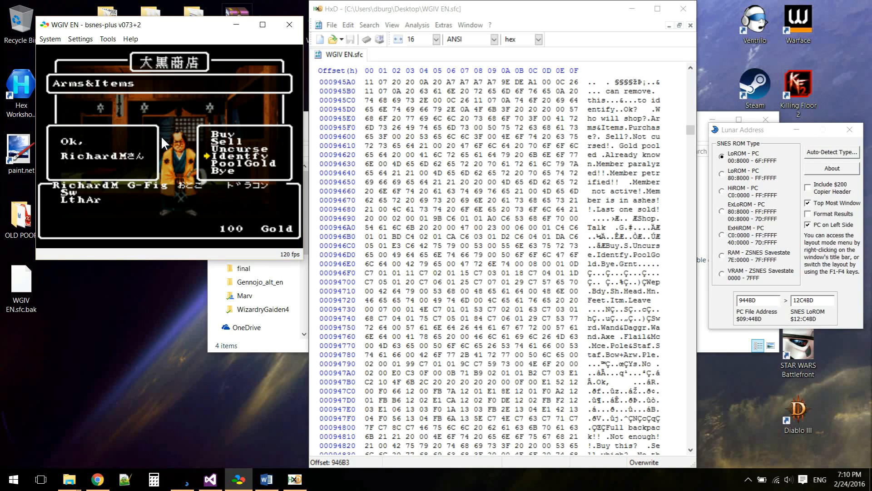
key("Up")
key("Up")
key("Down")
key("Down")
key("Up")
key("Up")
key("Down")
key("Down")
key("Up")
key("Down")
key("Down")
key("Up")
key("Up")
key("Down")
key("Down")
key("Up")
Overwrite the text at offset 946C8 with "Uncurse" and end it with a 00 byte at 946CF.
left_click(624, 245)
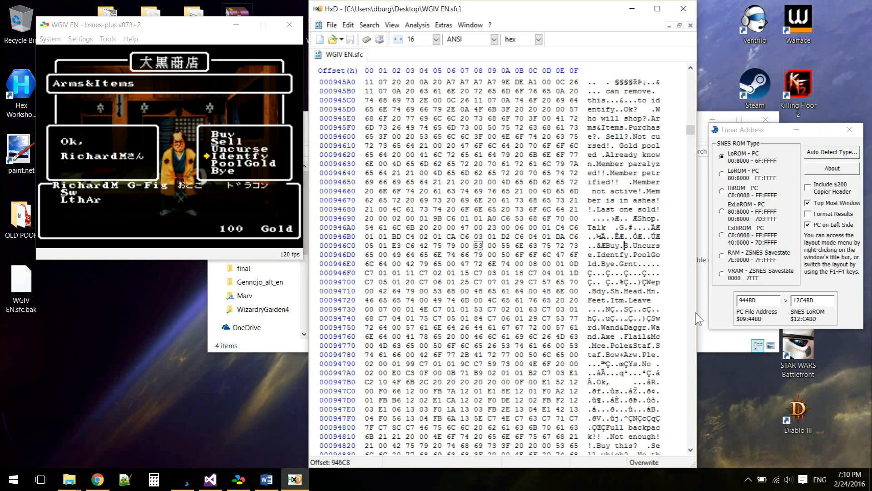
key("Right")
key("Right")
key("Left")
key("Left")
key("Right")
key("Right")
key("Left")
key("Left")
key("Right")
key("Right")
key("Left")
key("Left")
type("Uncur")
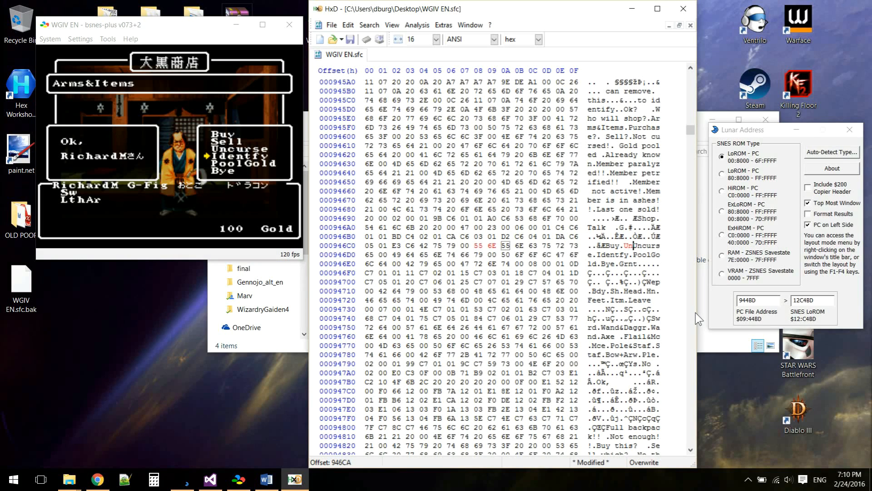
type("ses")
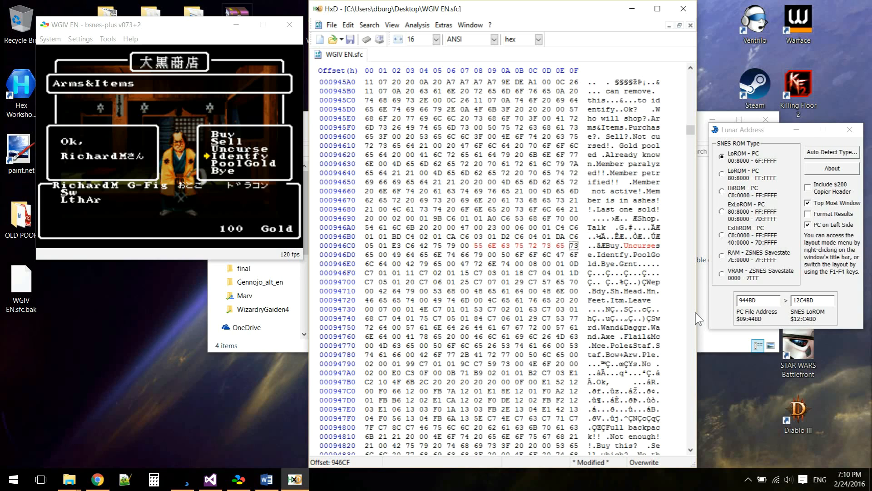
left_click(571, 247)
type("00")
Write "Identify" from offset 946D0 and end it with a 00 byte at 946D8.
left_click(587, 255)
type("Identify")
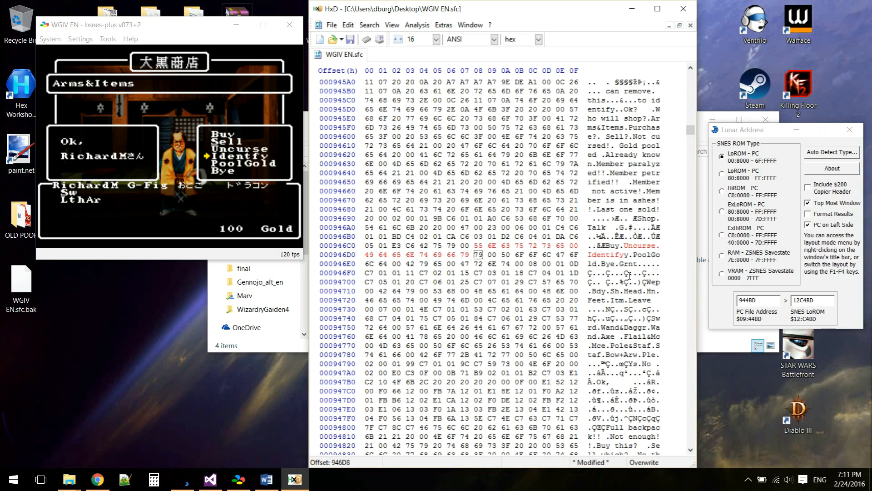
left_click(476, 255)
type("00")
Write "Pool " with a trailing space from offset 946D9 so that the menu text reads "Pool Gold".
type("Pool")
key("Right")
key("Right")
key("Right")
key("Right")
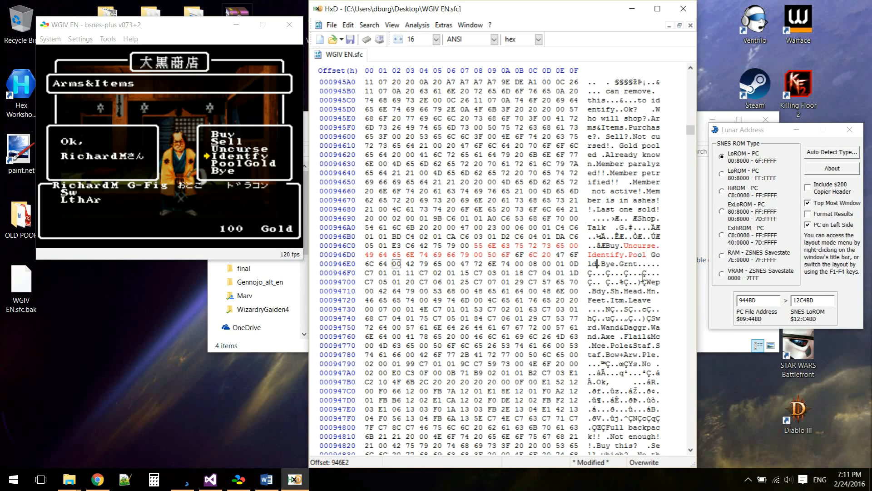
key("Right")
key("Right")
key("Right")
key("Right")
key("Left")
key("Left")
key("Left")
key("Right")
key("Right")
key("Left")
key("Left")
key("Right")
key("Right")
key("Right")
key("Left")
key("Left")
key("Left")
key("Right")
key("Right")
key("Right")
key("Right")
key("Right")
key("Right")
key("Right")
key("Right")
key("Right")
key("Right")
key("Left")
key("Left")
key("Left")
key("Left")
key("Left")
key("Left")
key("Left")
key("Left")
key("Left")
key("Left")
key("Down")
key("Down")
key("Right")
key("Right")
key("Right")
key("Right")
key("Up")
key("Right")
Highlight the menu pointer table from 946AC to 946C3 and set the Uncurse pointer's low byte at 946B6 to C8.
left_click_drag(531, 227, 420, 245)
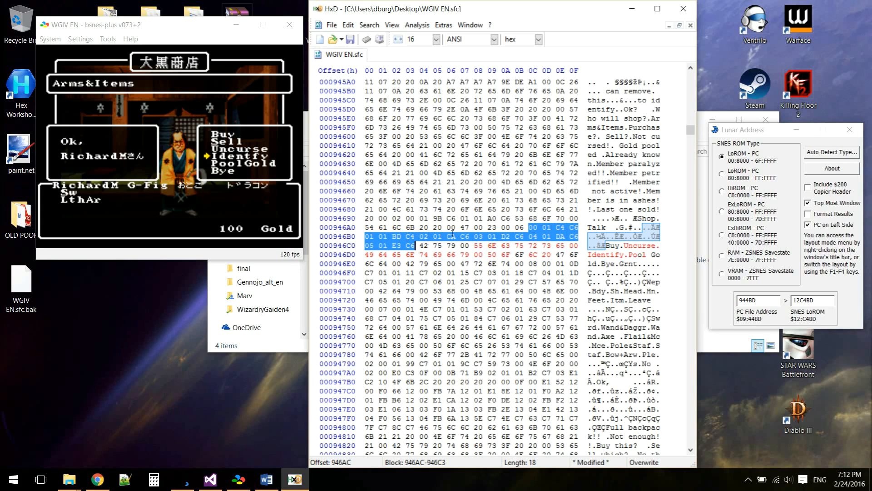
left_click_drag(448, 236, 468, 237)
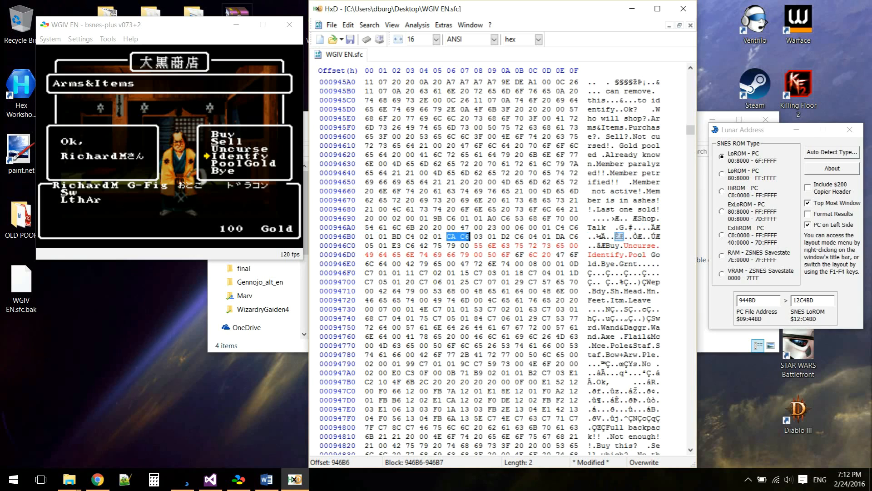
left_click(626, 248)
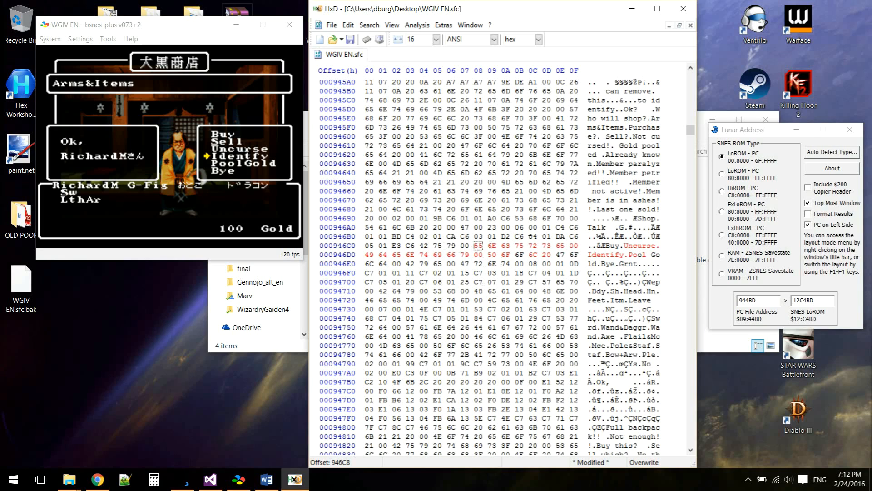
left_click(449, 237)
type("8")
Set the Identify pointer's low byte at 946BA to D0 and the Pool Gold pointer's low byte at 946BE to D9.
left_click(590, 255)
left_click(500, 236)
type("D0")
left_click(630, 255)
left_click(557, 237)
type("d9")
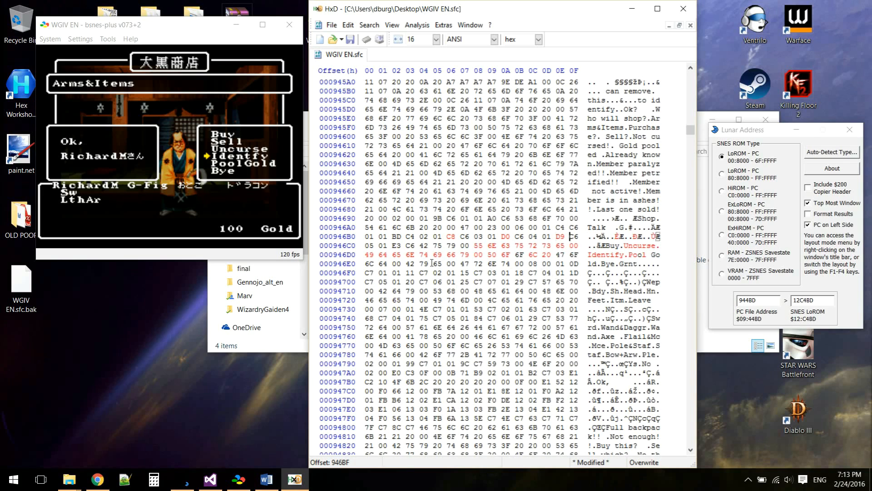
Highlight the last menu pointer at offset 946C2 and the "Bye" text at 946E3.
left_click_drag(393, 246, 412, 247)
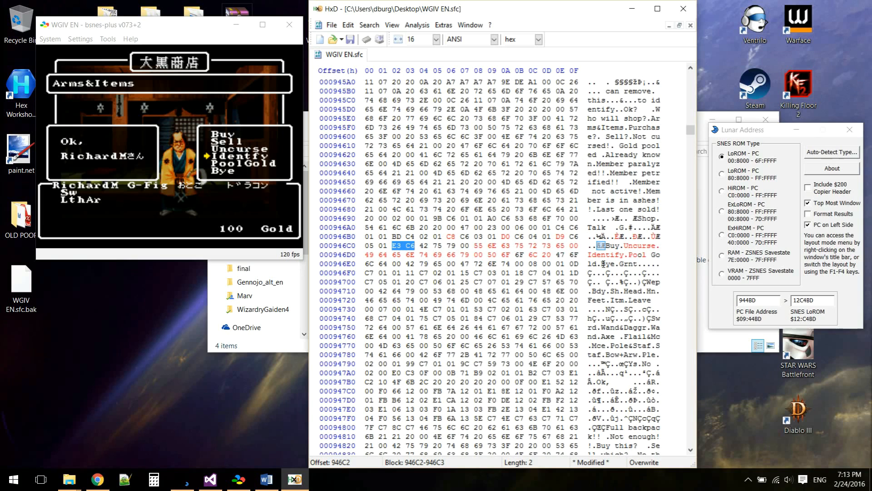
left_click_drag(600, 264, 616, 264)
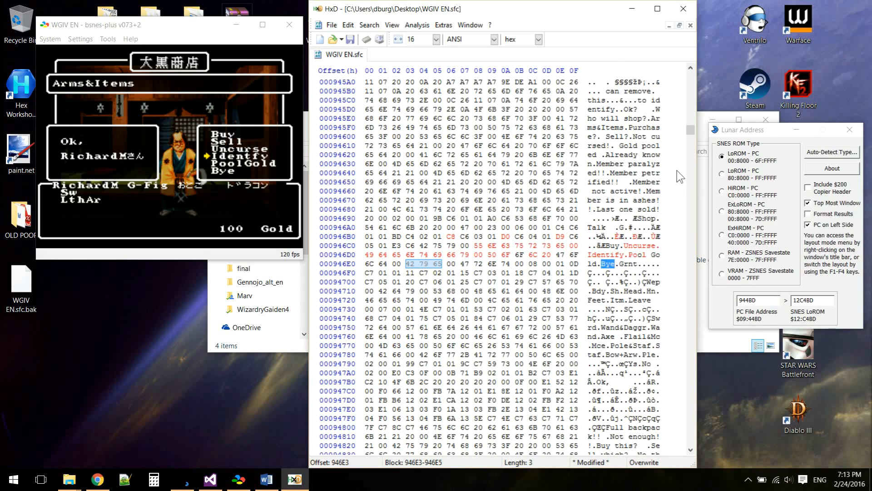
Write "Done" at offset 944C2 in the free space after the "Sell" string.
left_click(690, 68)
left_click_drag(691, 68, 691, 68)
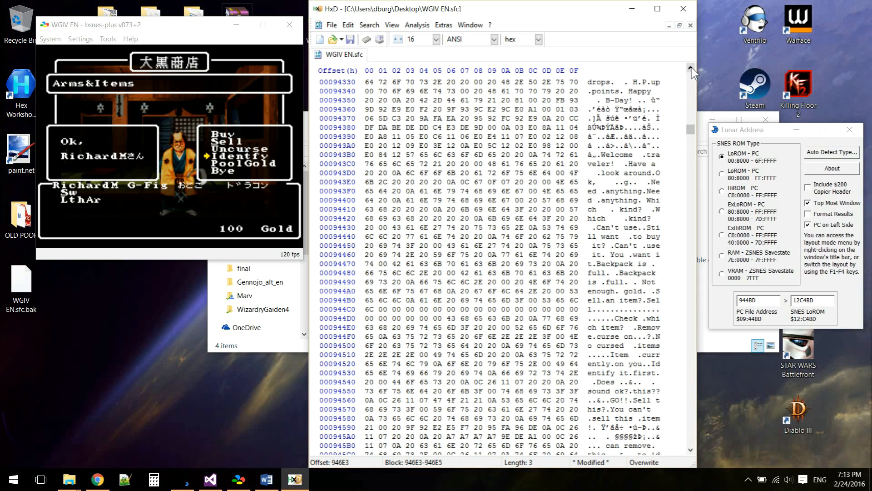
left_click(598, 309)
key("Left")
key("Left")
key("Left")
key("Left")
left_click_drag(651, 300, 609, 318)
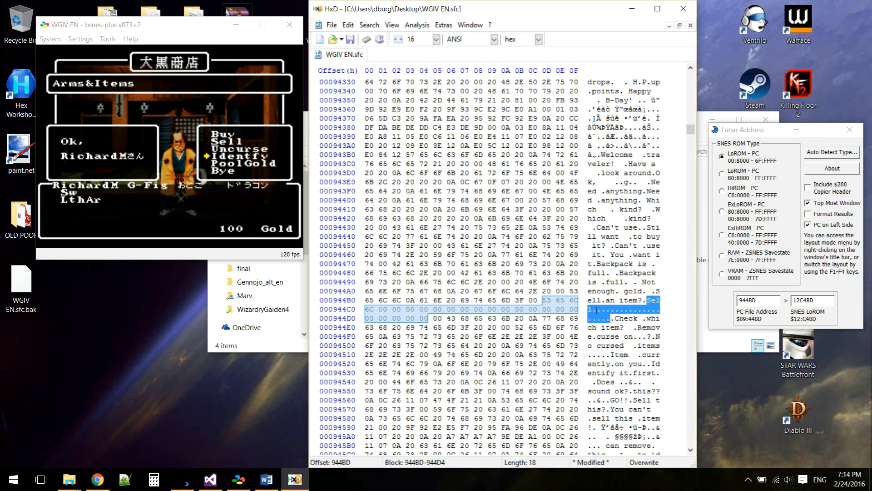
left_click(596, 310)
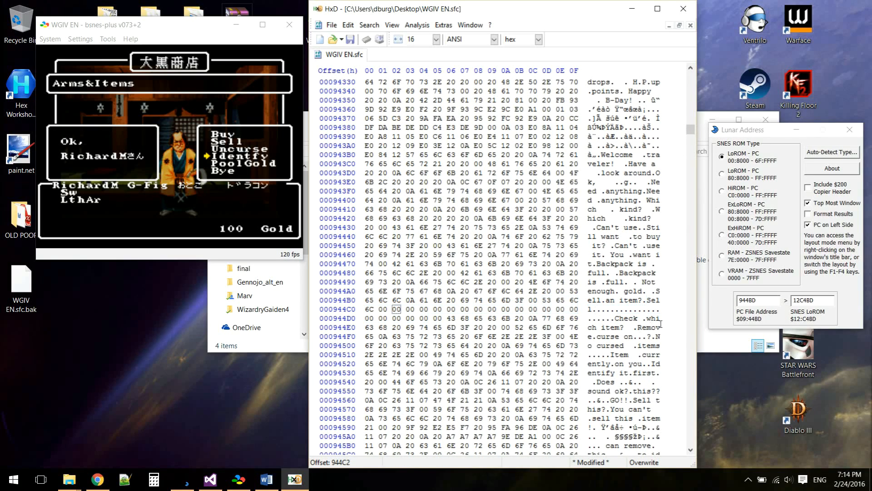
type("Done")
Convert the PC file address 944C2 to its SNES LoROM address in Lunar Address and highlight the address digits.
left_click(599, 310)
left_click(756, 301)
left_click_drag(755, 301, 749, 301)
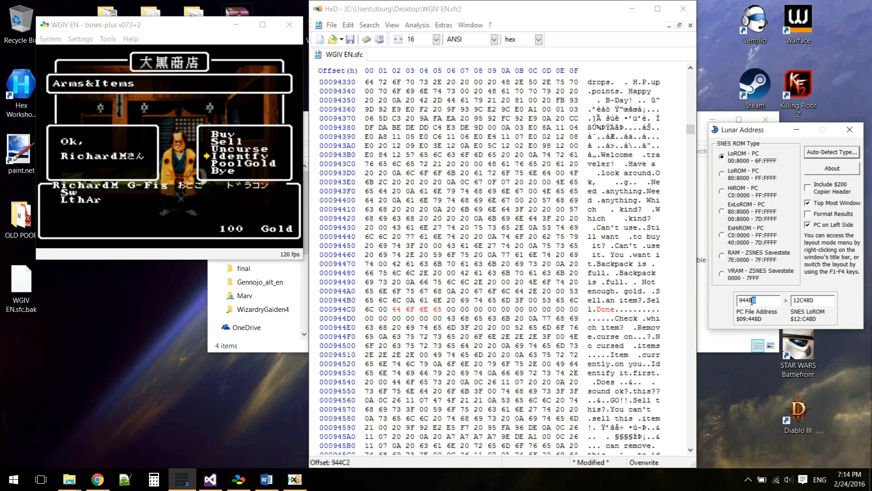
type("C2")
left_click_drag(816, 300, 805, 300)
Change the last menu pointer at offset 946C2 to C2 C4 and save the ROM.
left_click(690, 450)
scroll(690, 449, "down", 10)
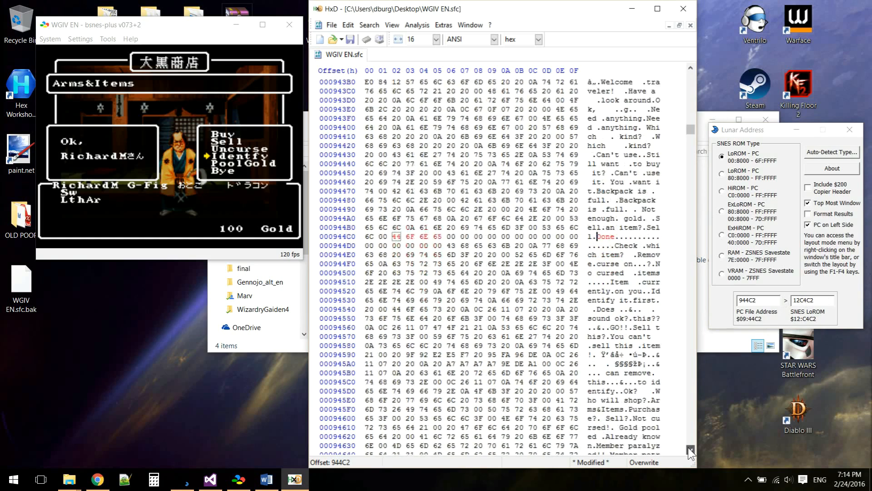
scroll(691, 450, "down", 2)
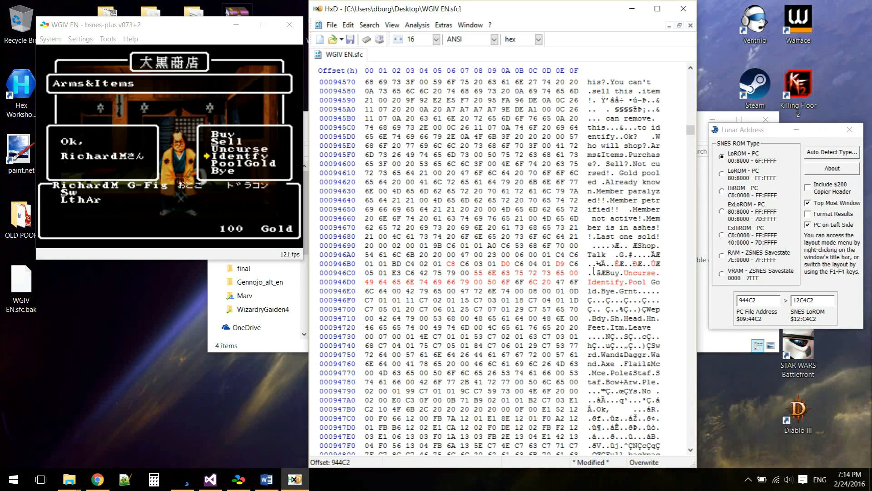
left_click_drag(380, 273, 415, 272)
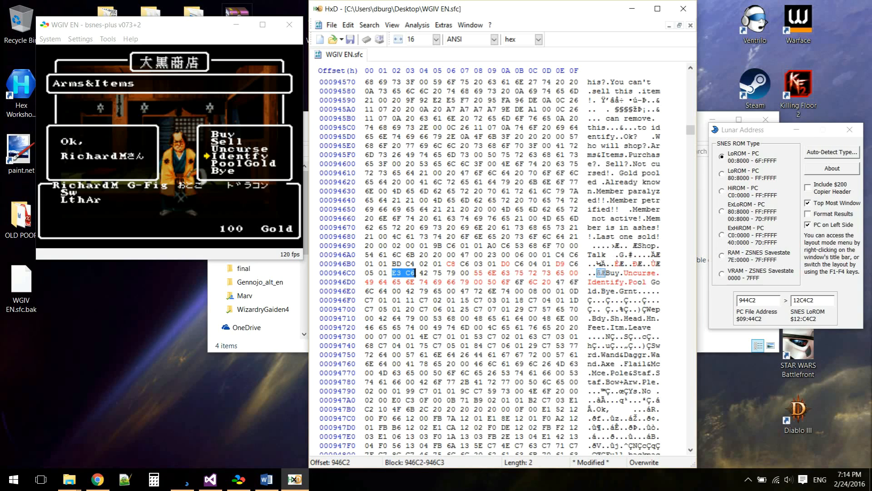
left_click(393, 273)
type("C2 ")
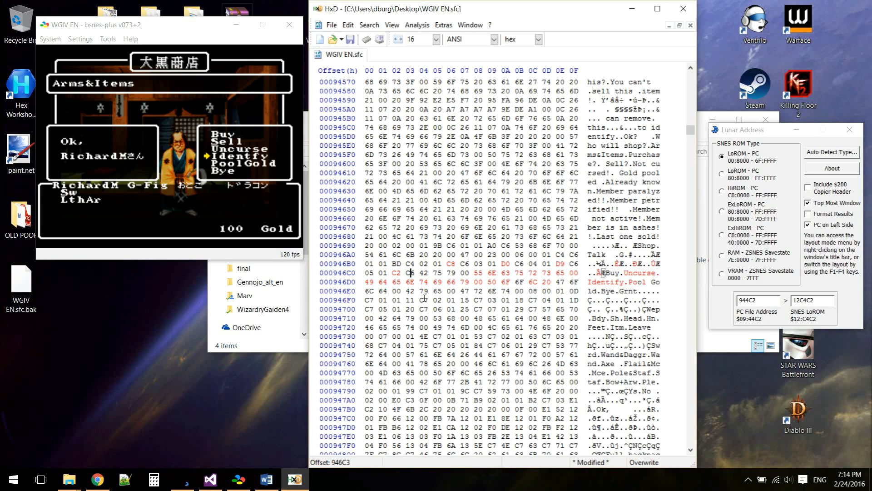
type("C4")
left_click(350, 42)
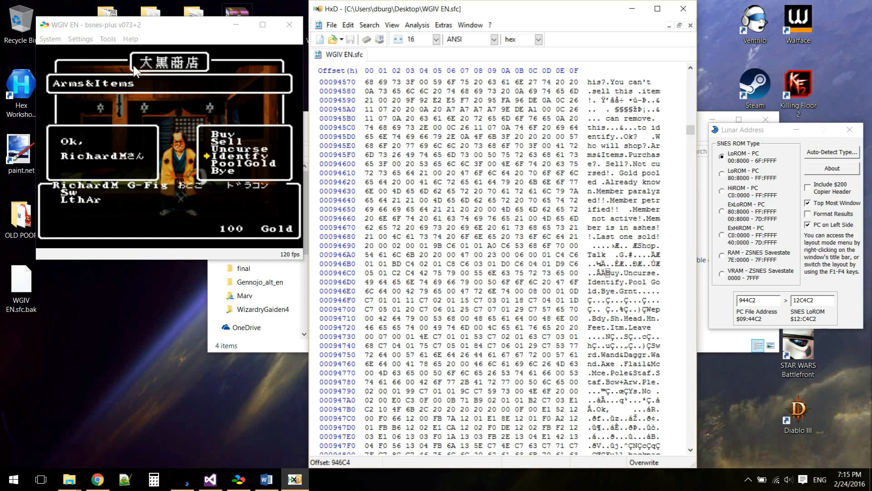
Reload the saved ROM in the bsnes-plus emulator and get past the title screen into the town.
left_click(46, 39)
left_click(64, 74)
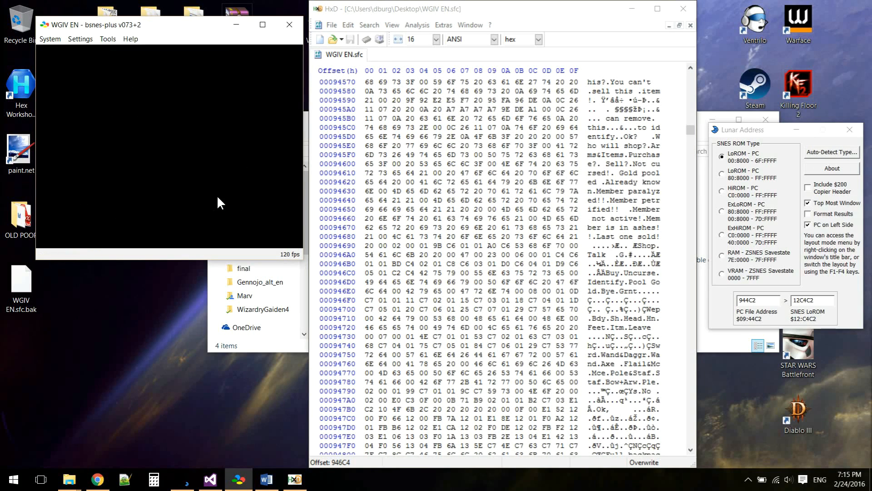
key("Return")
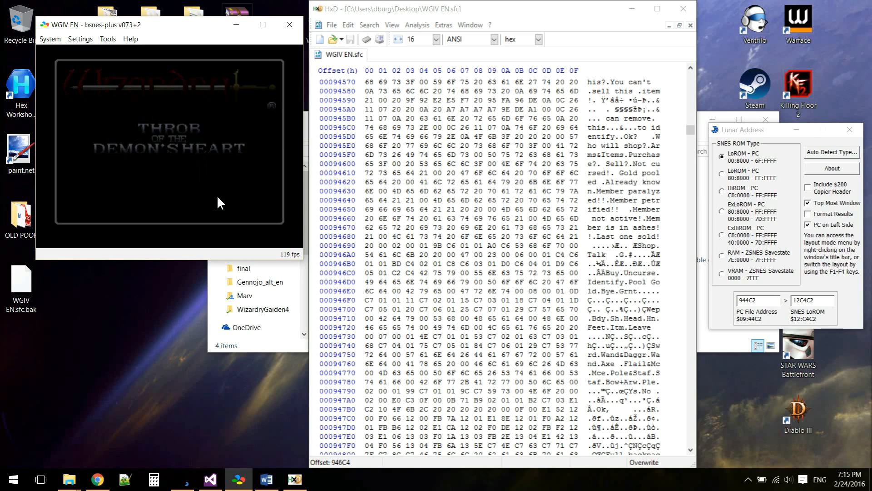
key("Return")
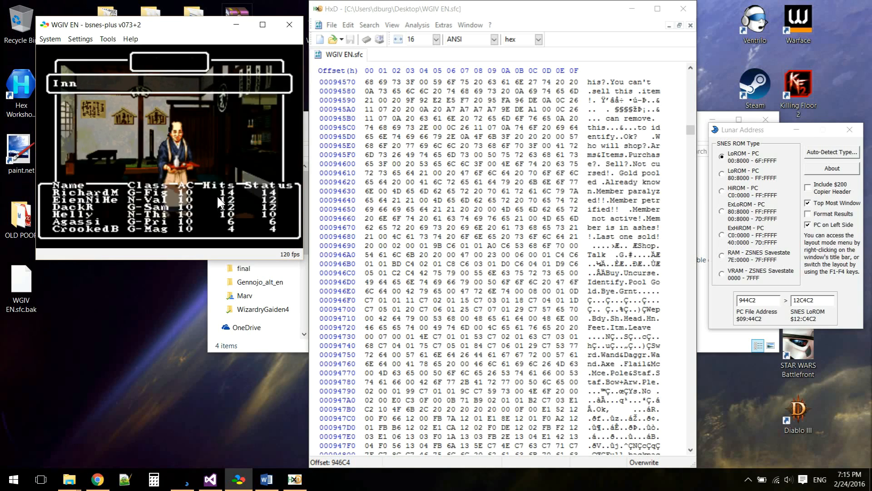
Go from the Inn to the shop and open the Arms&Items menu for the first party member to check its entries.
key("z")
key("Right")
key("x")
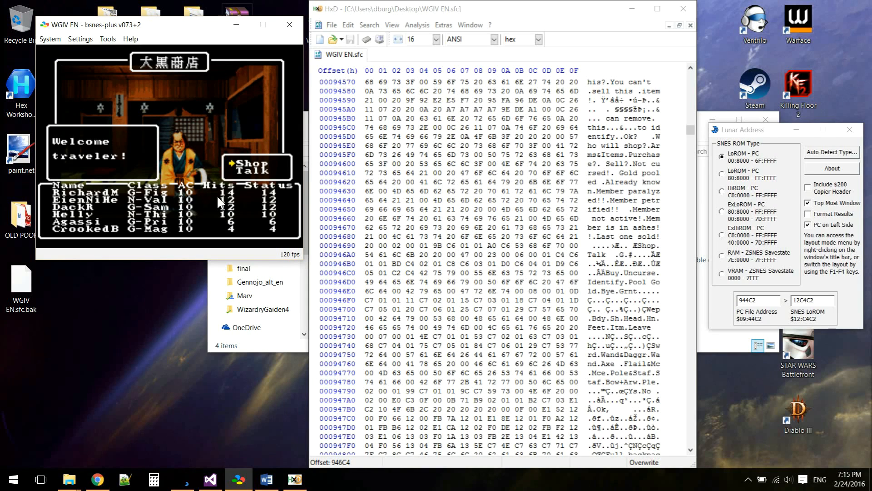
key("x")
key("x")
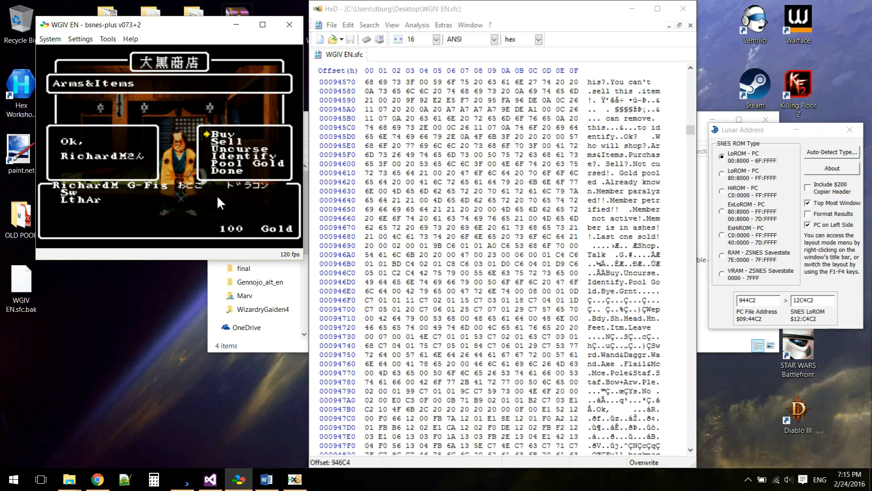
Cycle the selection through all the shop menu entries from Buy to Done in the emulator to check how they behave.
key("Down")
key("Down")
key("Down")
key("Down")
key("Up")
key("Up")
key("Up")
key("Up")
key("Down")
key("Down")
key("Down")
key("Down")
key("Down")
key("Down")
key("Down")
key("Down")
key("Down")
key("Down")
key("Down")
key("Down")
key("Down")
key("Down")
key("Down")
key("Down")
key("Down")
key("Down")
key("Down")
key("Down")
key("Down")
key("Down")
key("Down")
key("Down")
key("Down")
key("Down")
key("Down")
key("Down")
key("Down")
key("Up")
key("Up")
key("Up")
key("Up")
key("Up")
Overwrite the unused word Bye at offset 946E3 with 00 bytes up to Grnt and save the ROM.
left_click(600, 291)
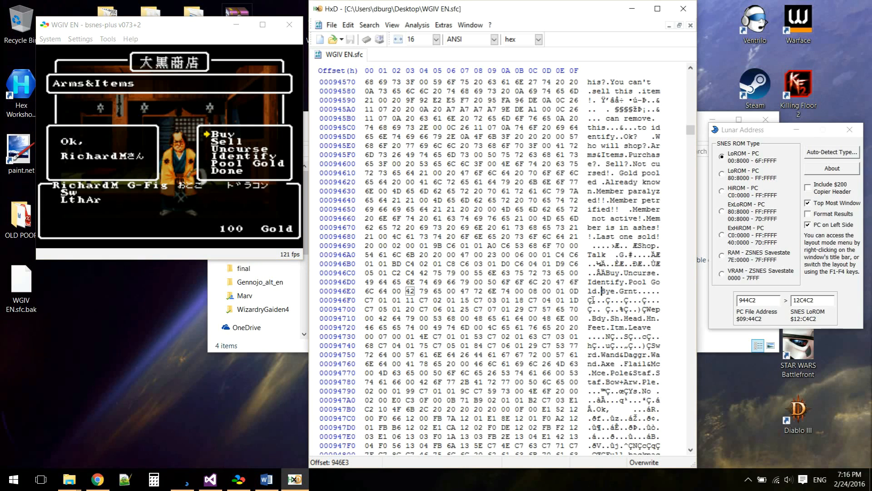
left_click_drag(600, 292, 617, 291)
left_click(601, 291)
left_click(409, 290)
type("00 00 0")
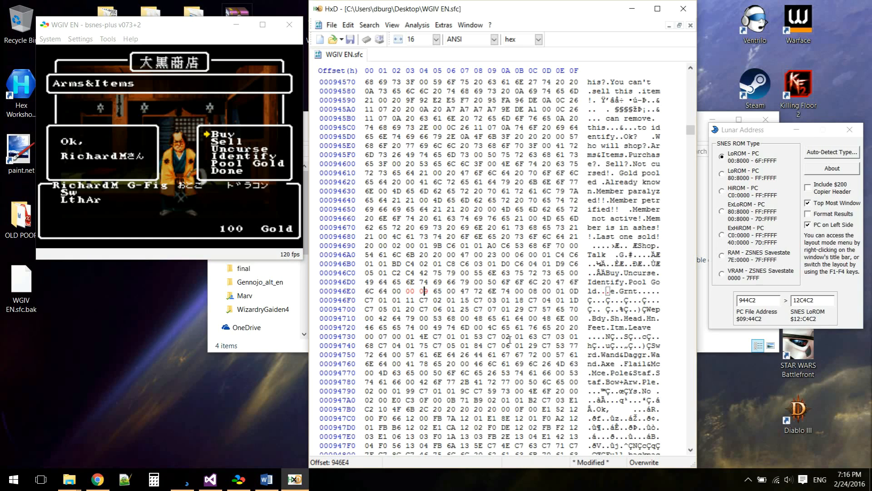
type("0 00")
left_click(351, 39)
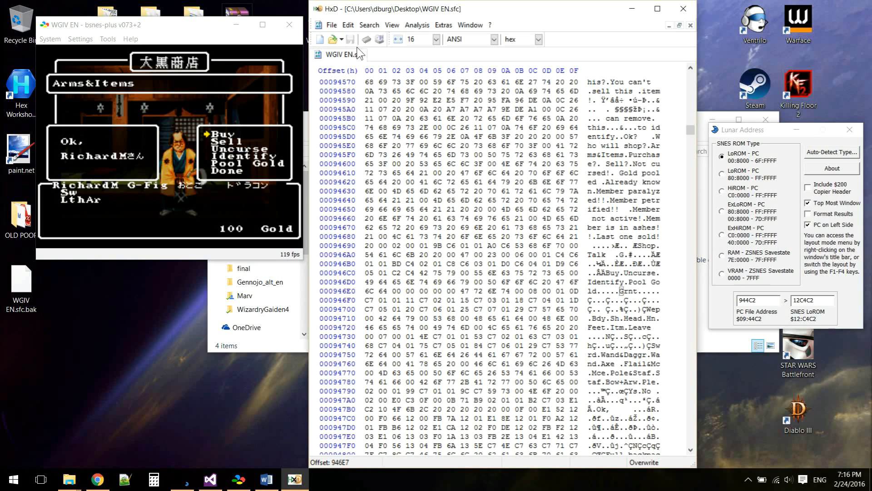